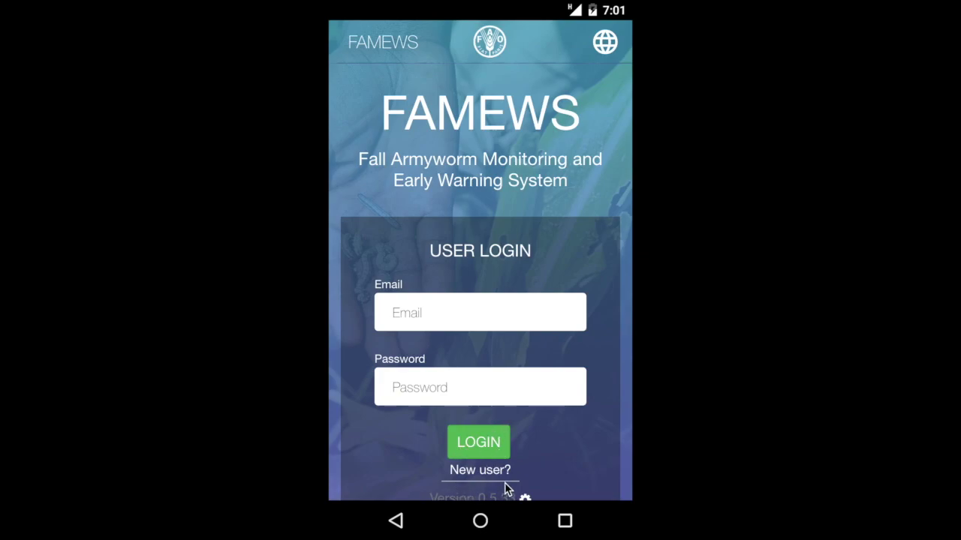
Step: Open the new-user registration form and enter the new user's first name and username
click(480, 471)
click(481, 470)
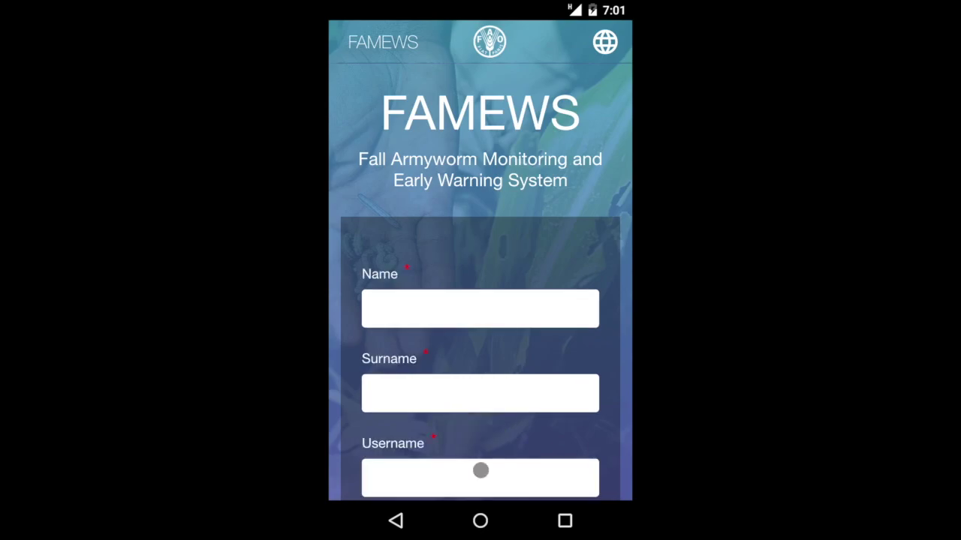
scroll(495, 283, down, 3)
scroll(496, 283, up, 2)
click(479, 281)
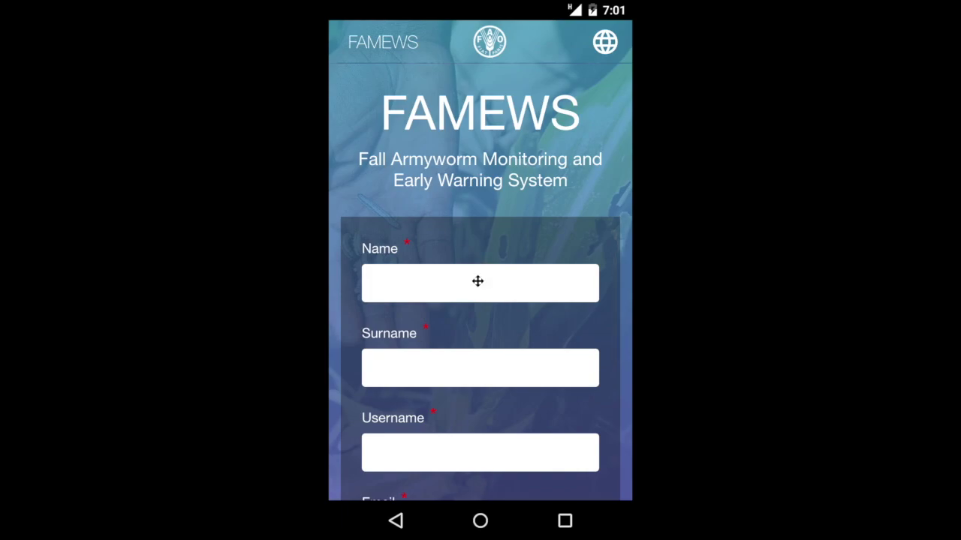
text(New)
text(F)
text(armer)
click(463, 456)
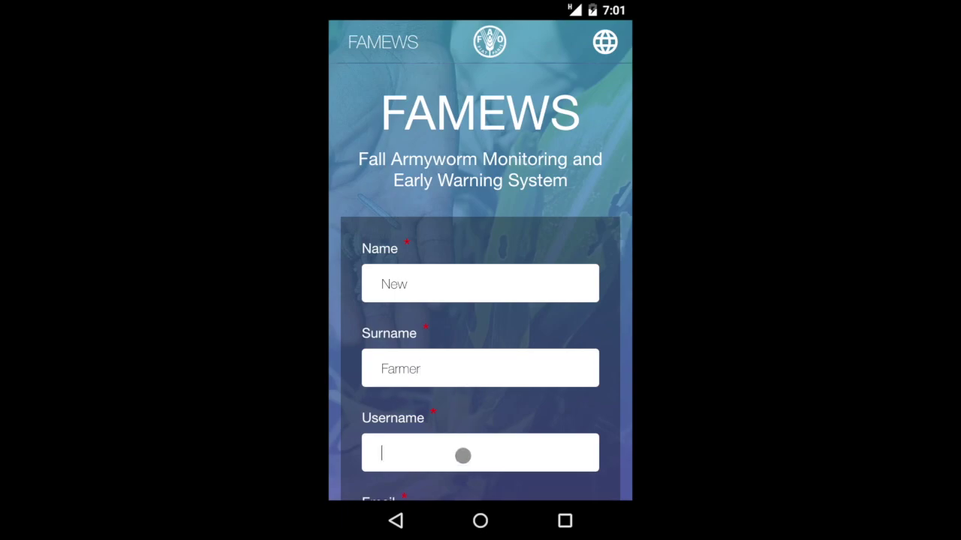
text(newfarmer)
Step: Fill in the user's e-mail address, password and password confirmation, then submit the registration
scroll(503, 452, down, 3)
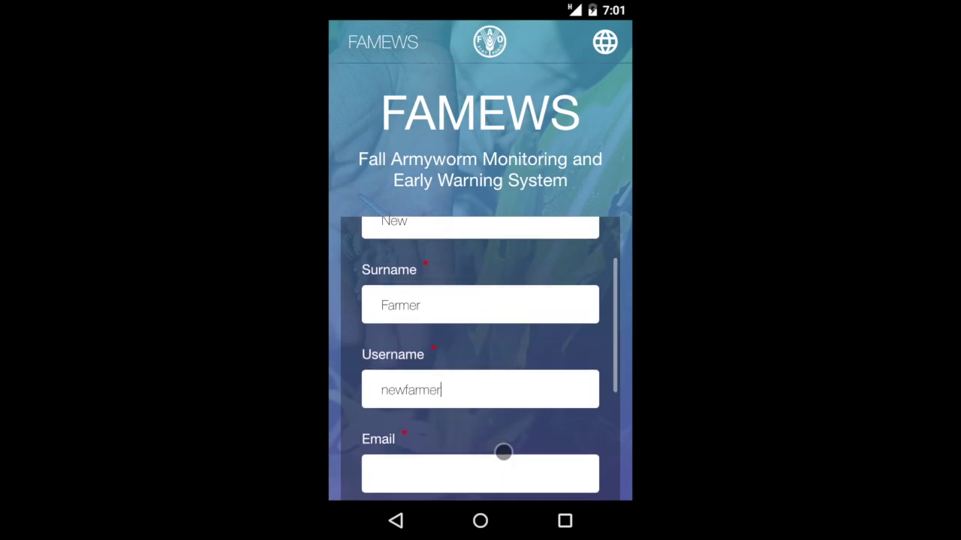
click(450, 401)
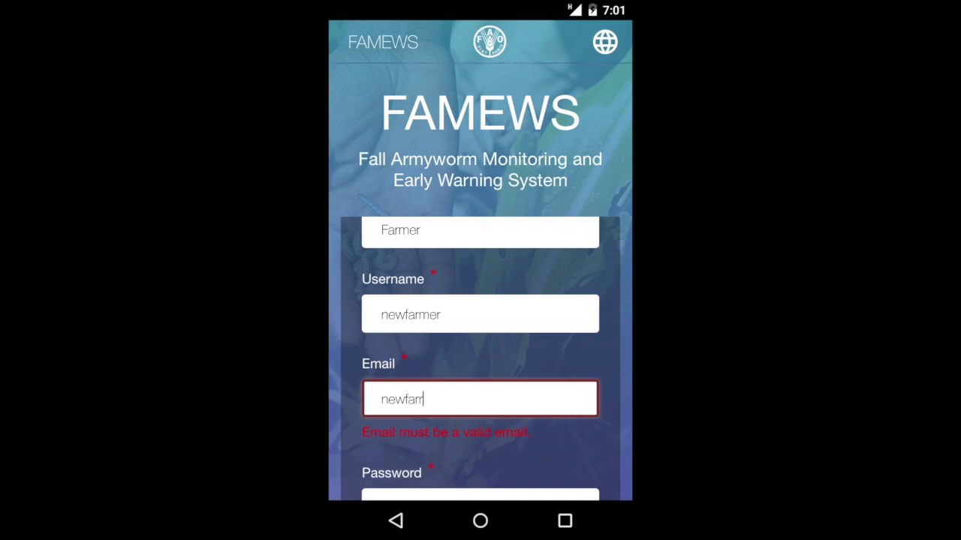
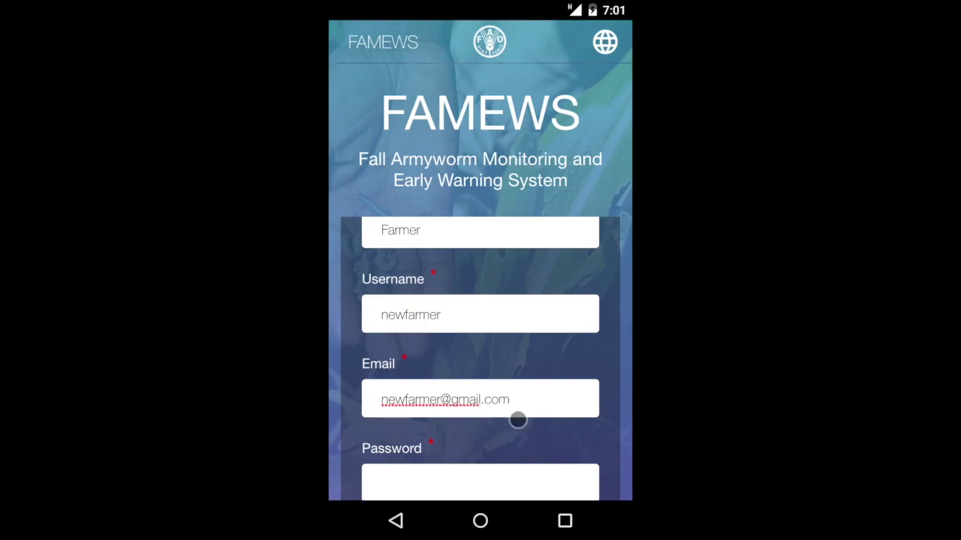
scroll(517, 421, down, 1)
click(432, 424)
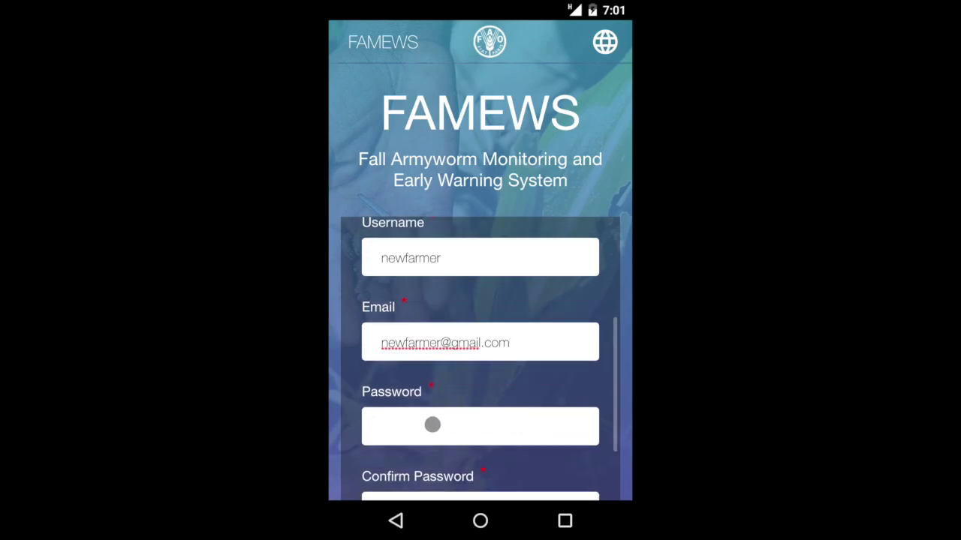
text(****)
scroll(472, 422, down, 2)
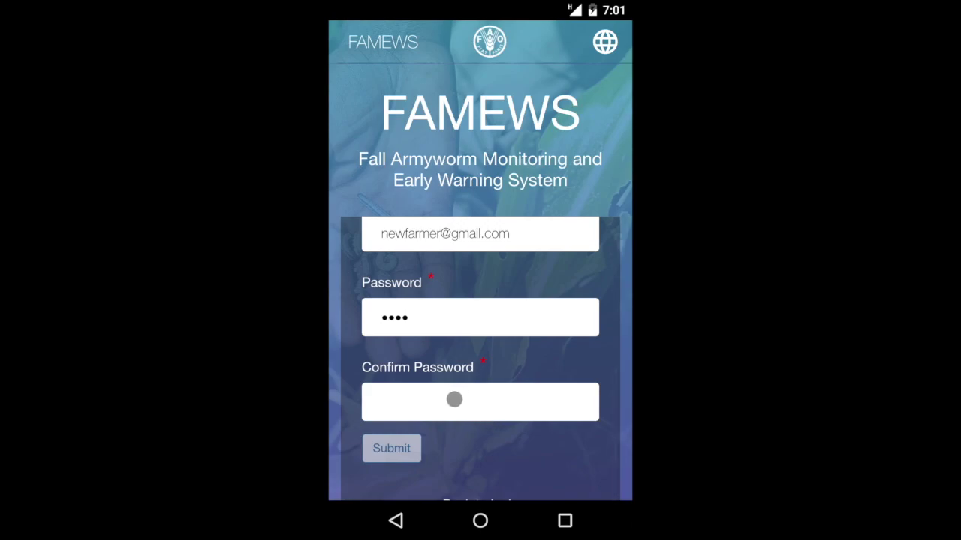
text(****)
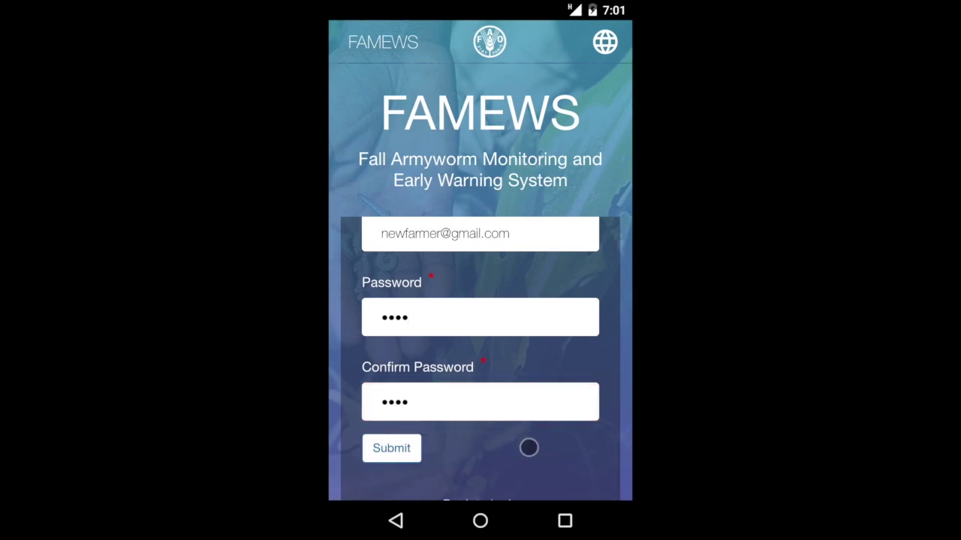
scroll(528, 445, down, 1)
click(394, 383)
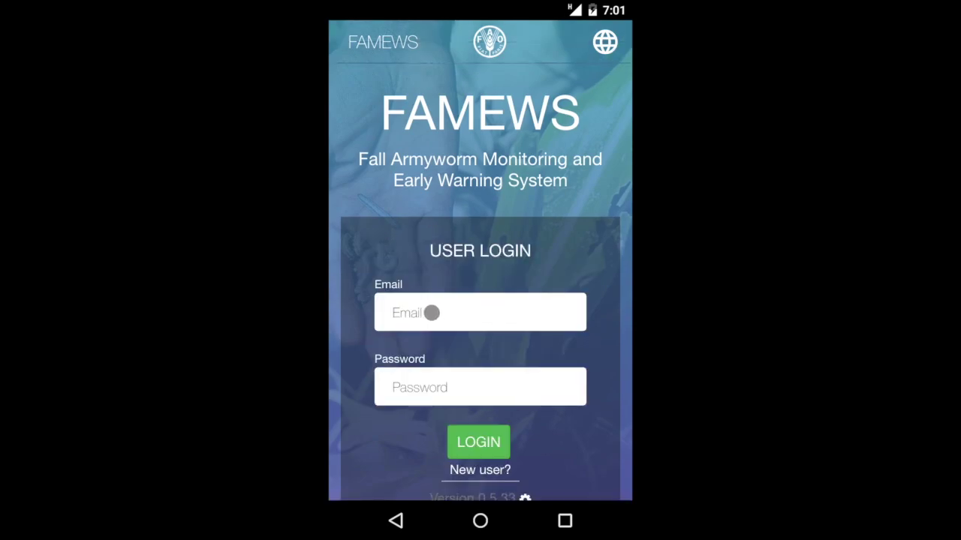
Step: Log in with the new account's e-mail and password, fixing a typo in the e-mail
click(435, 312)
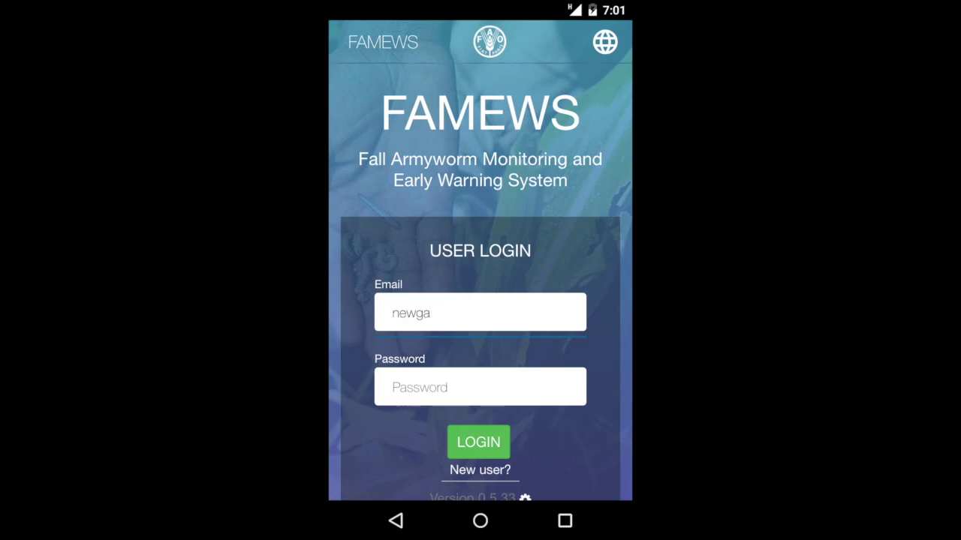
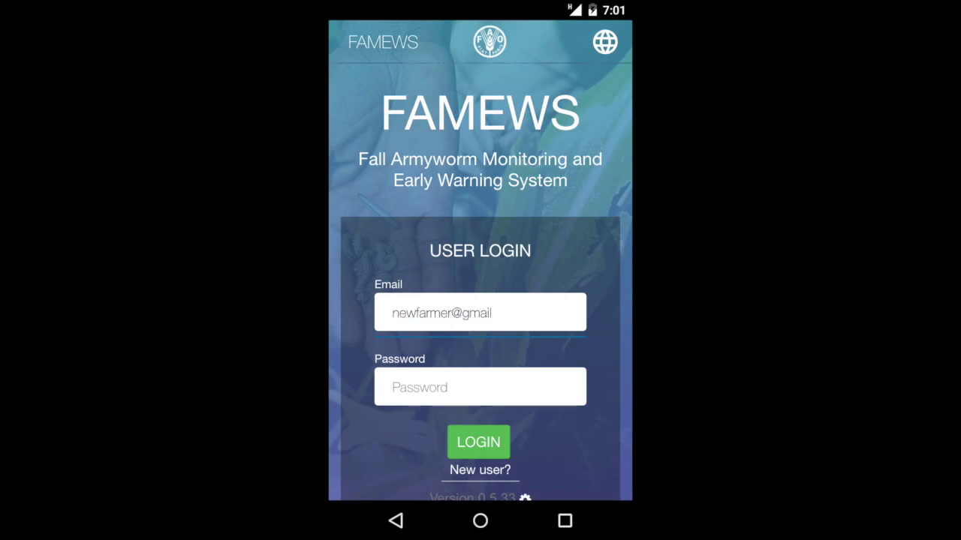
click(465, 387)
text(••)
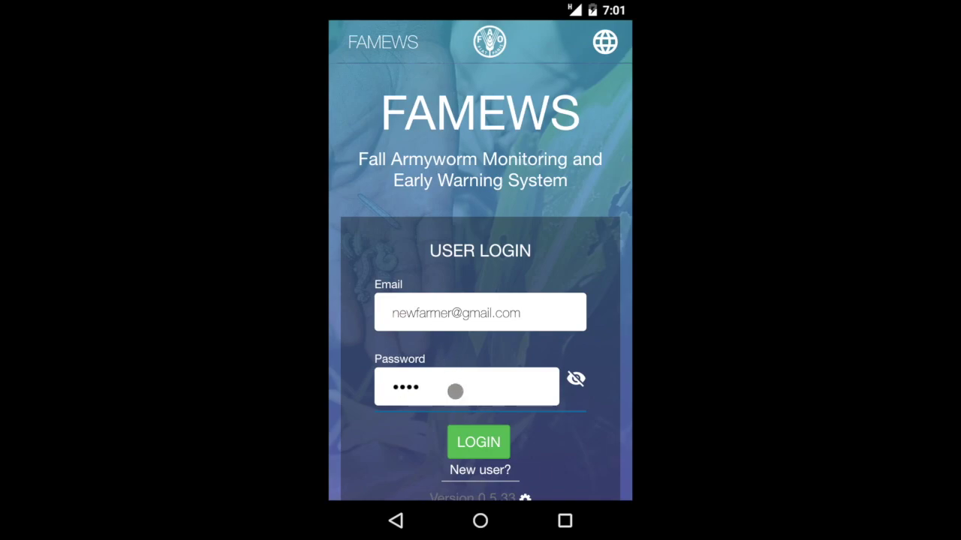
click(479, 441)
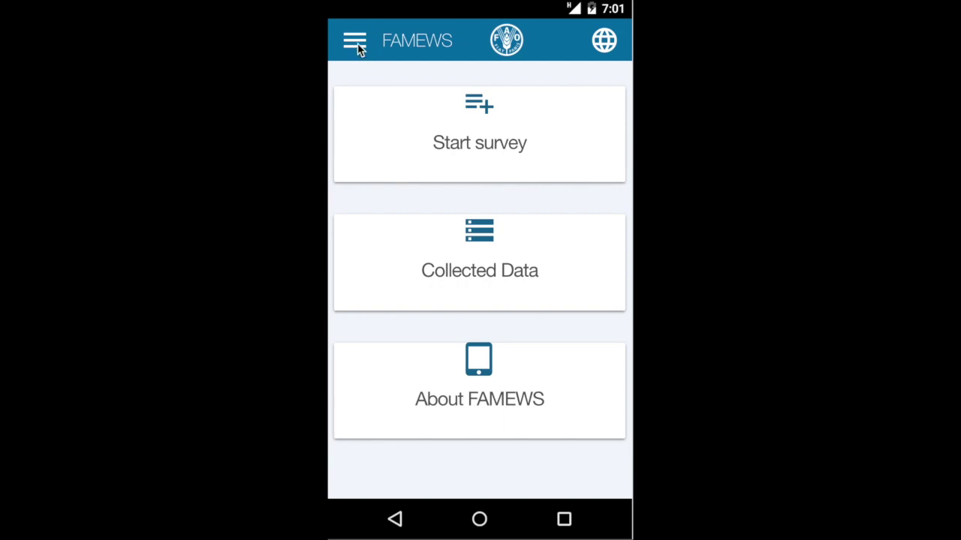
Step: Run Sync Application from the navigation drawer, reload the localizations, and reopen the drawer
click(356, 42)
click(354, 44)
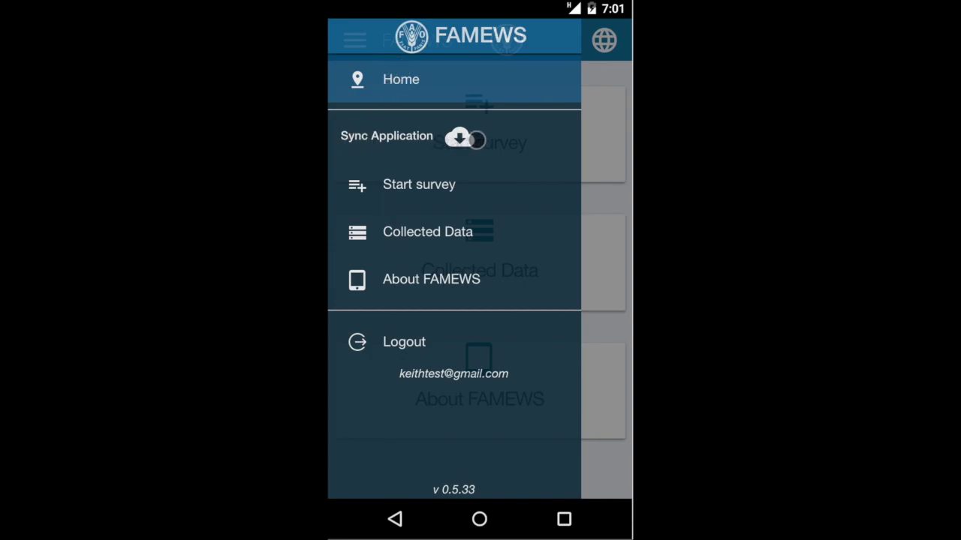
click(459, 138)
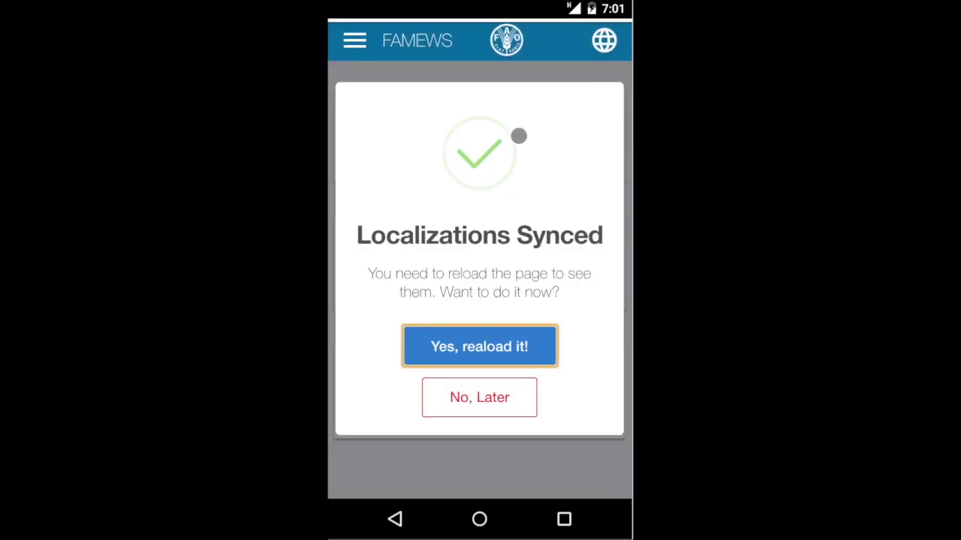
click(480, 345)
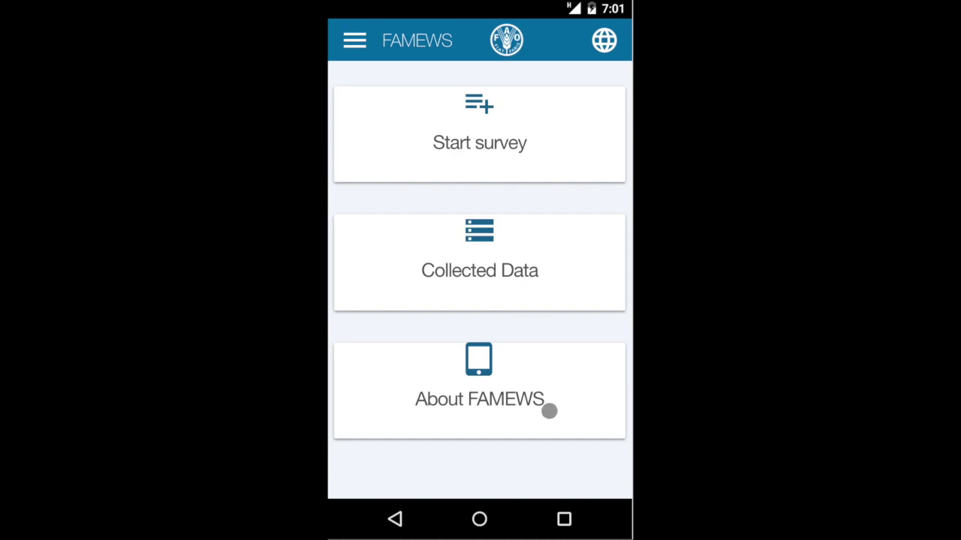
click(350, 46)
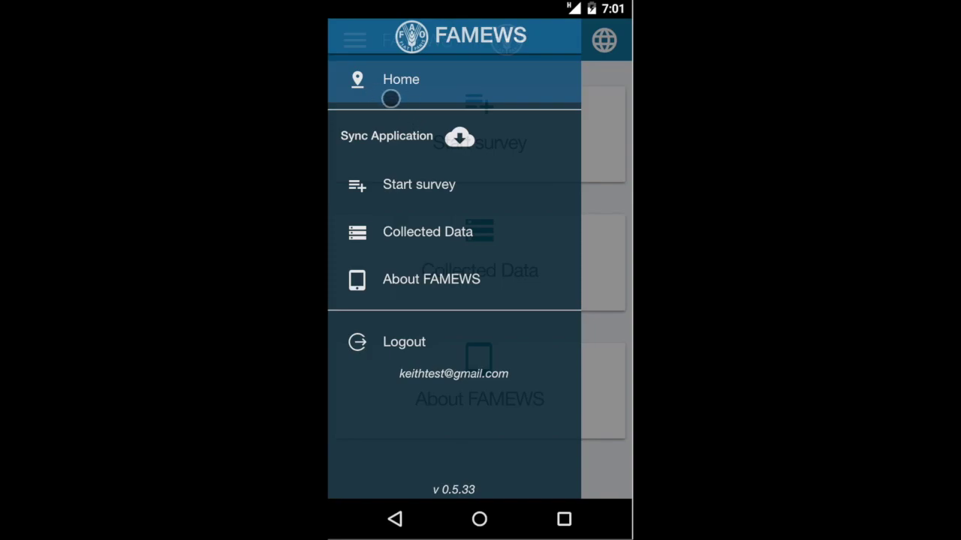
Step: From Home, switch the interface language to French, then back to English
click(393, 82)
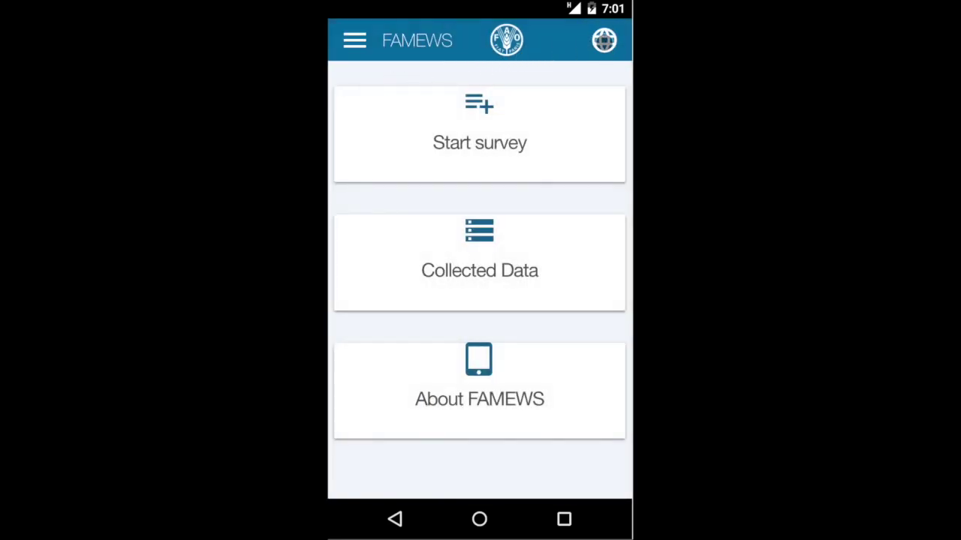
click(605, 40)
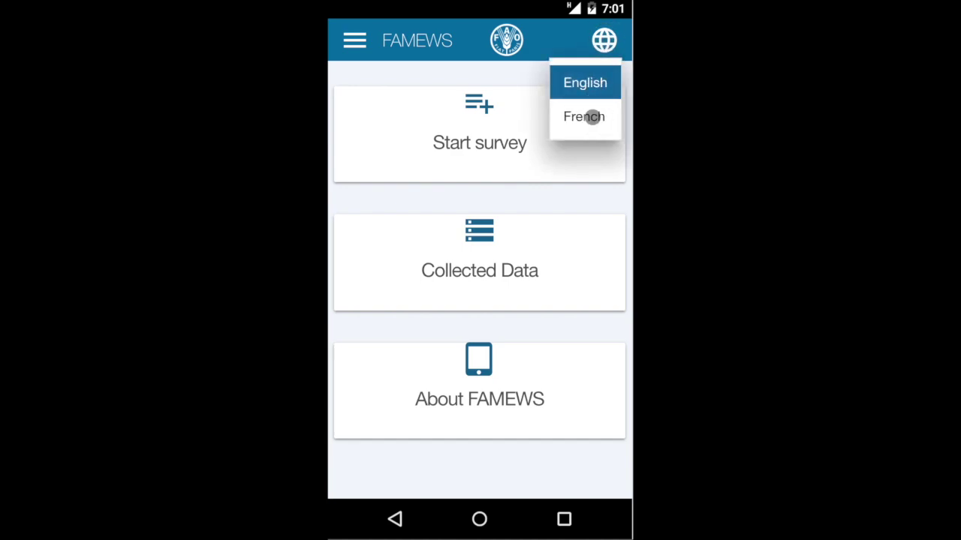
click(592, 116)
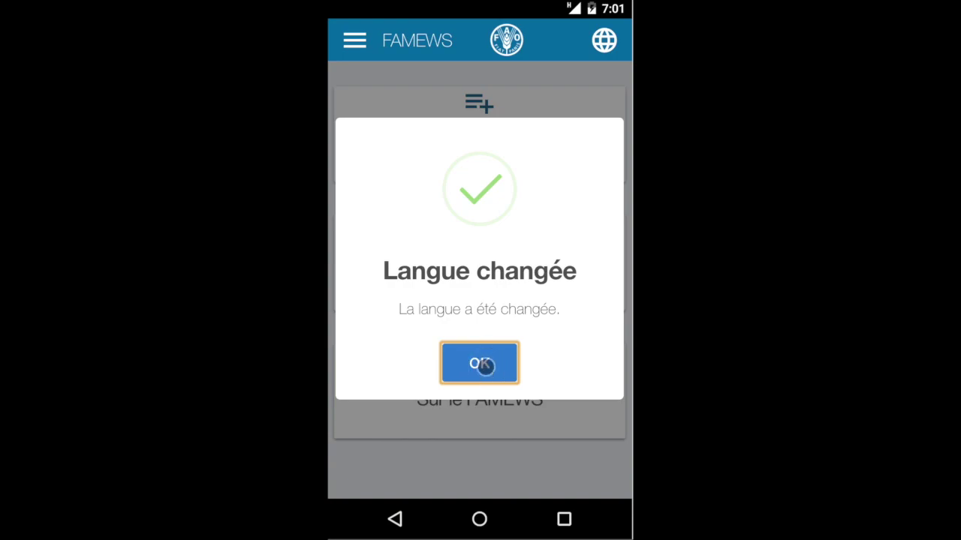
click(484, 366)
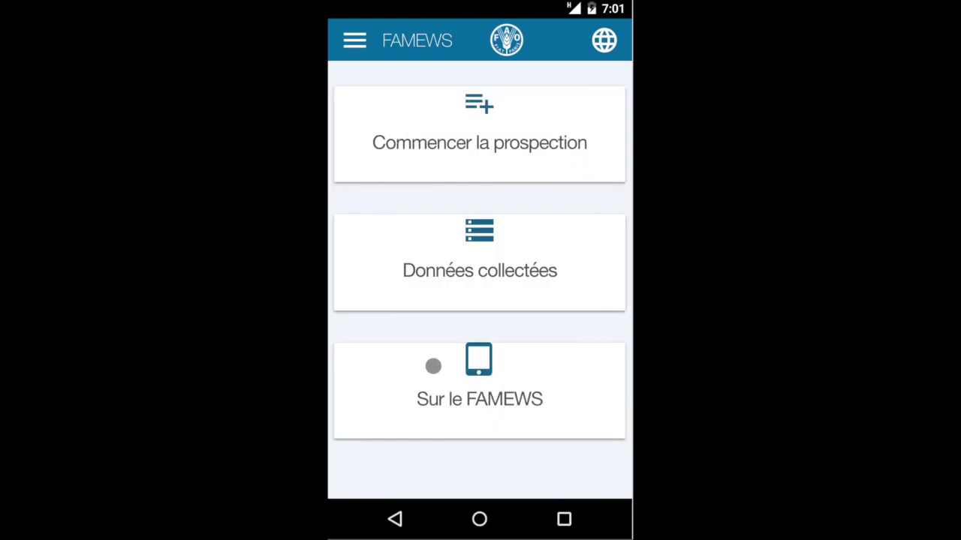
click(610, 42)
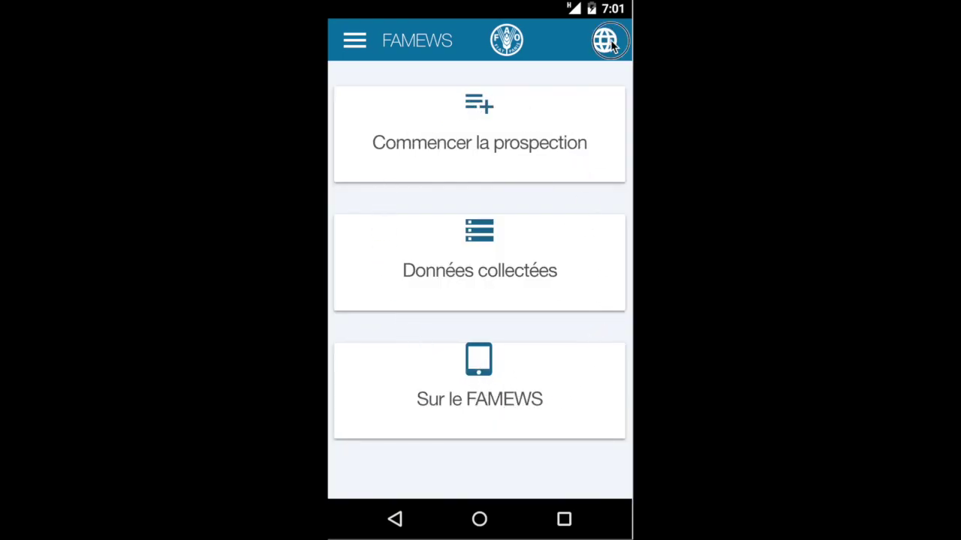
click(592, 83)
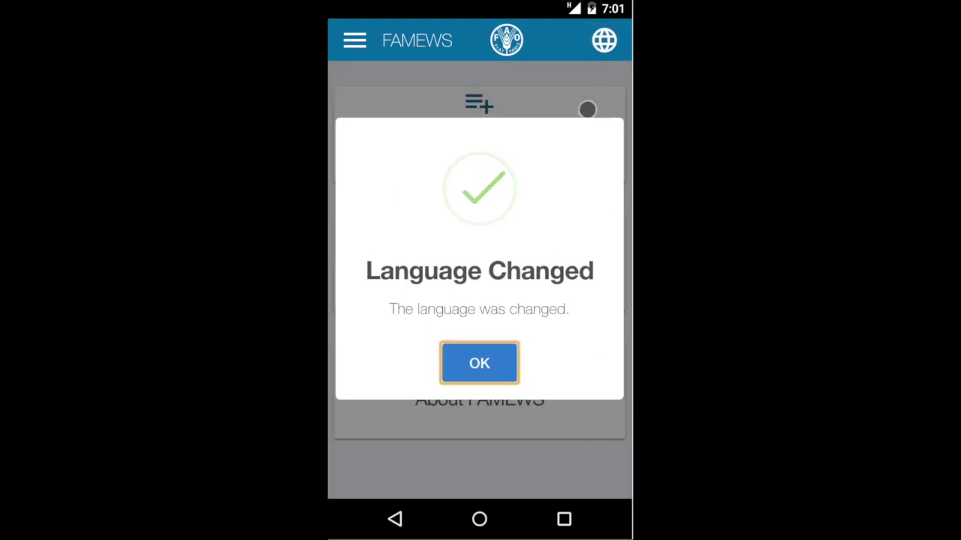
click(479, 365)
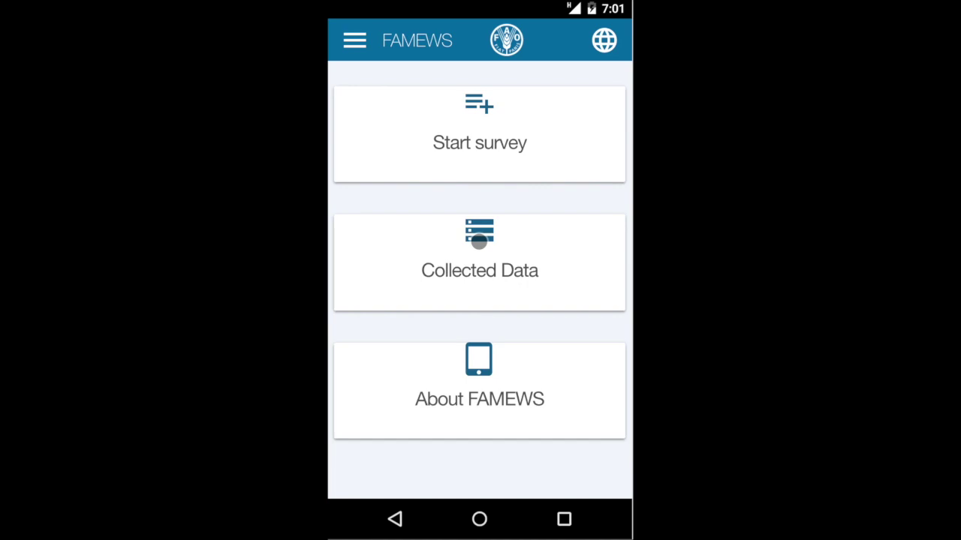
Step: Start a new survey dated 26/02/2018, 15:43:07 collecting Field Scouting and Pheromone Traps data
click(498, 148)
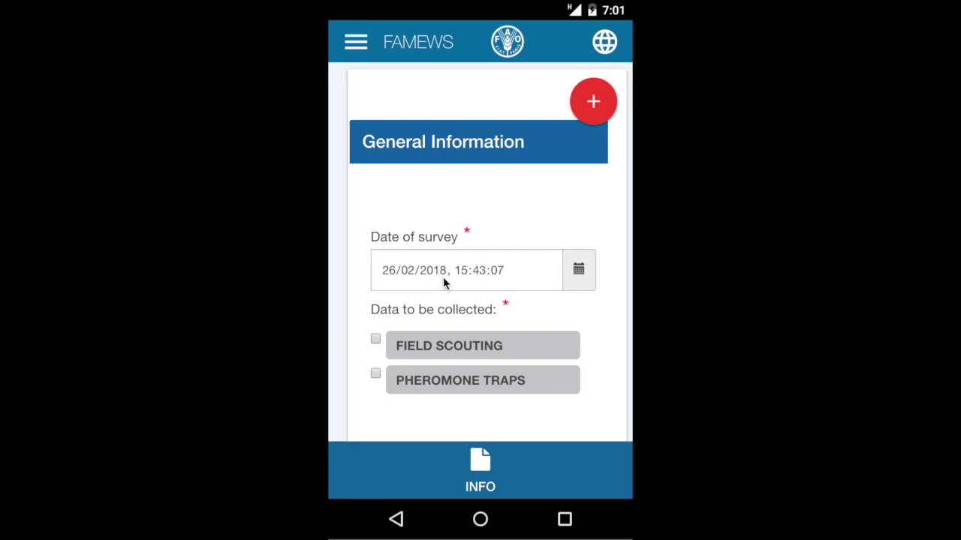
click(533, 270)
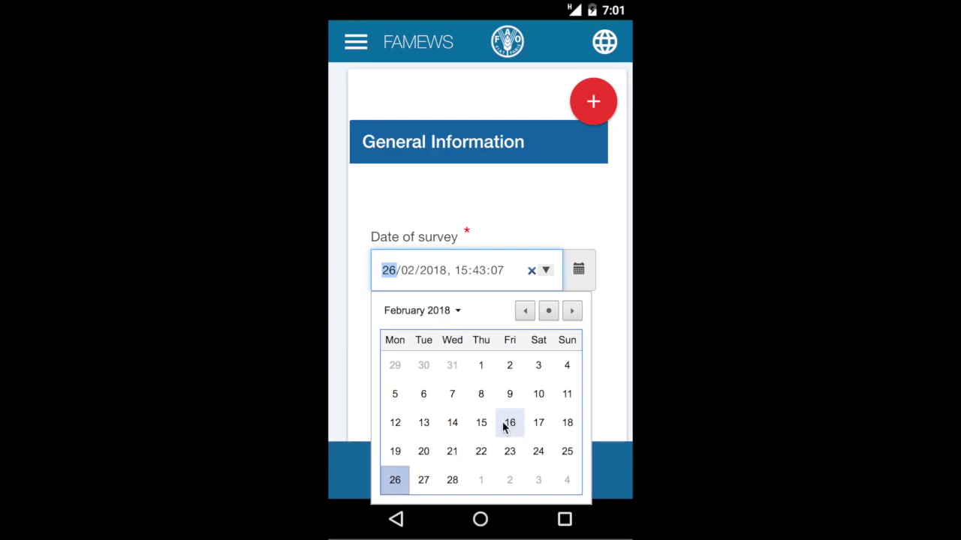
click(564, 226)
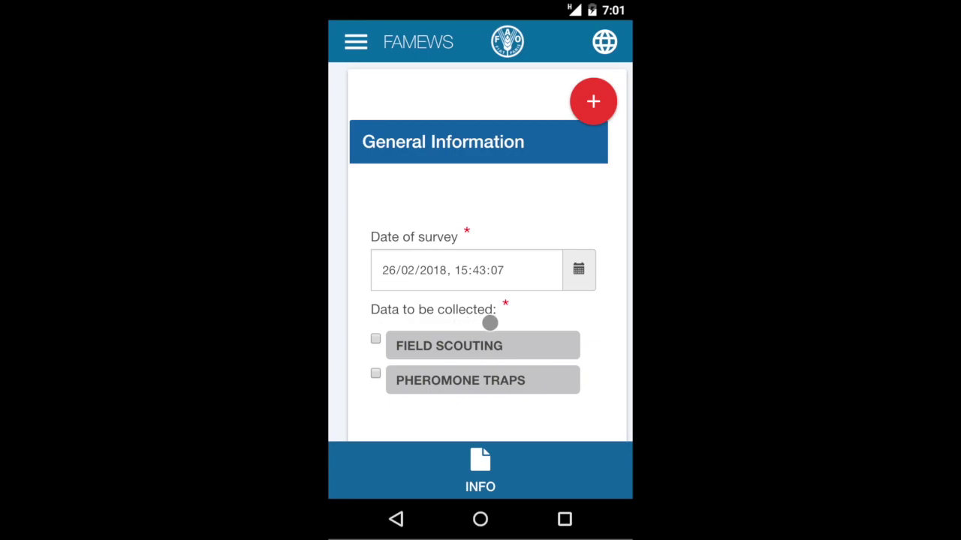
click(375, 339)
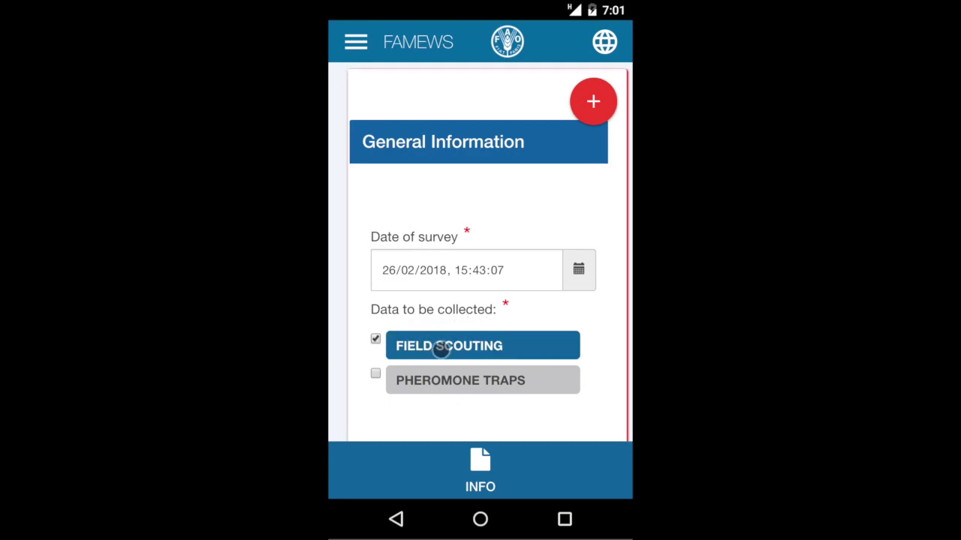
click(376, 373)
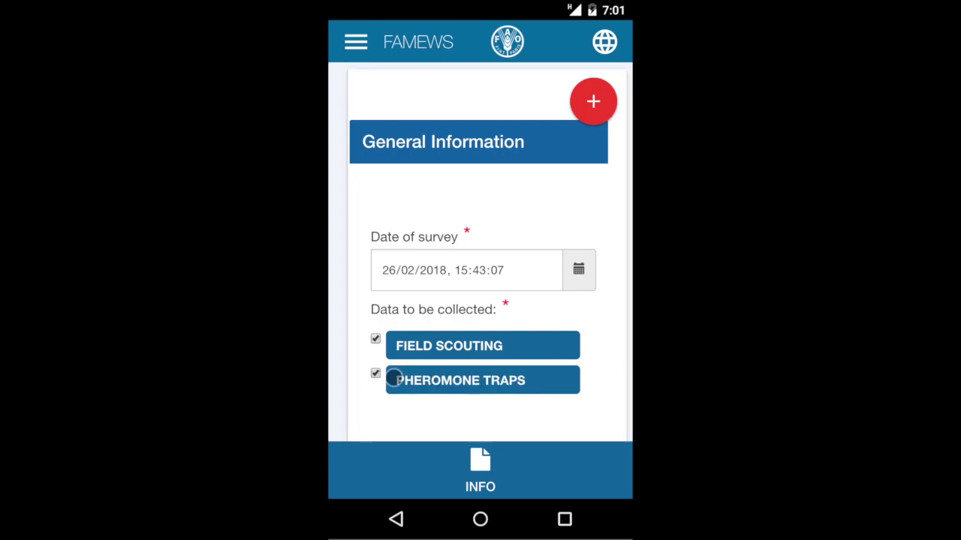
scroll(561, 408, down, 3)
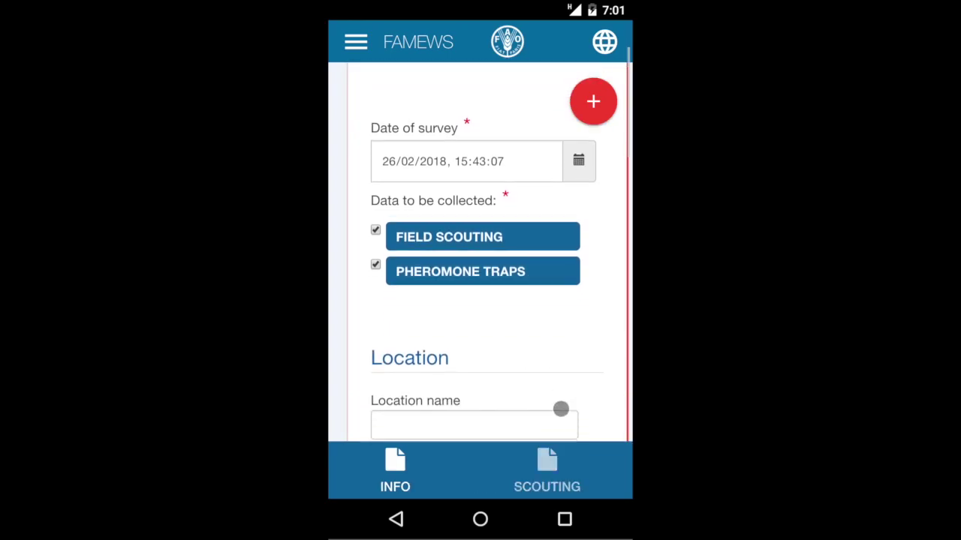
click(469, 374)
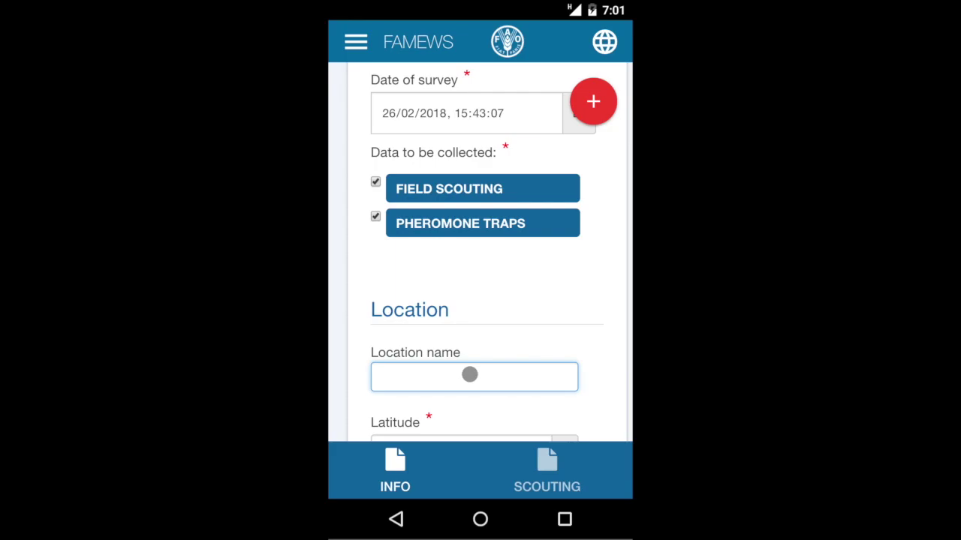
text(my farm)
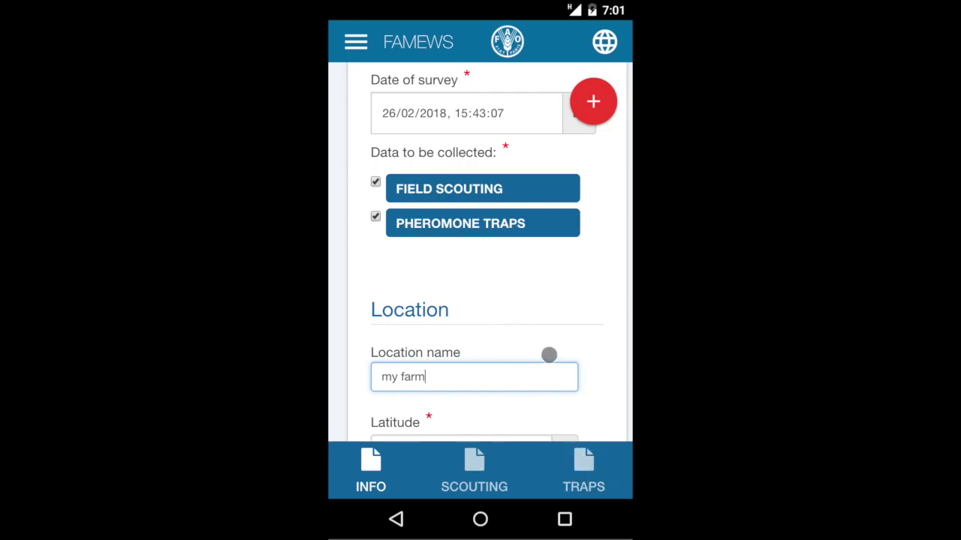
scroll(548, 353, down, 2)
scroll(549, 354, down, 3)
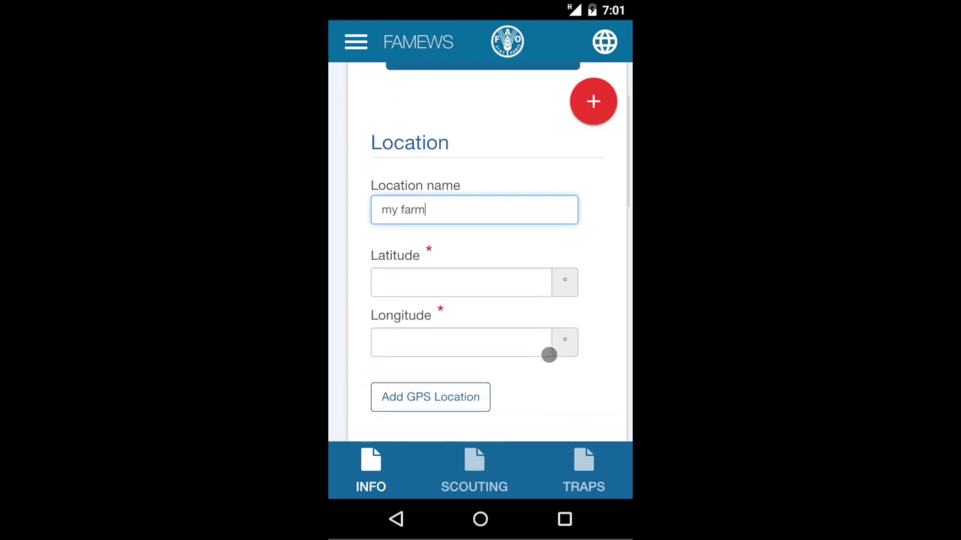
scroll(549, 354, down, 1)
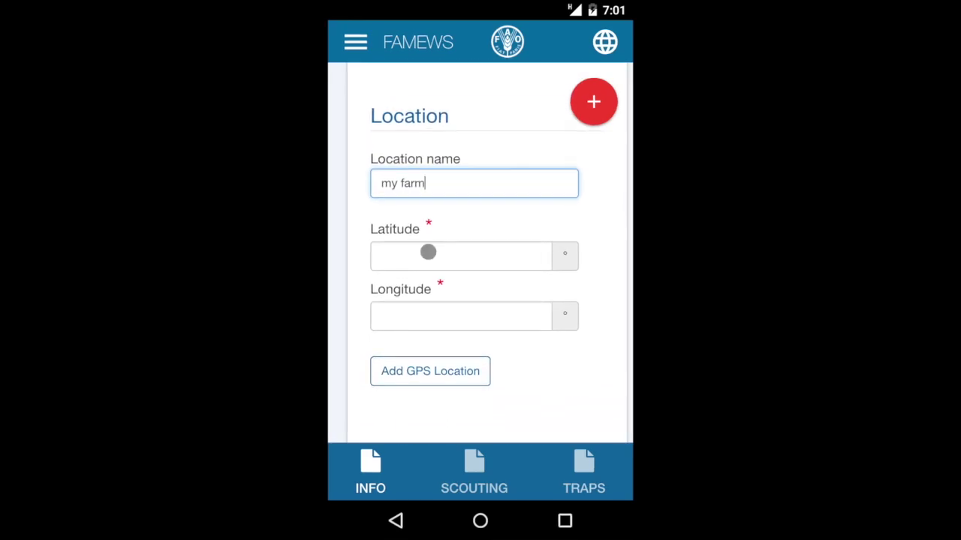
click(433, 373)
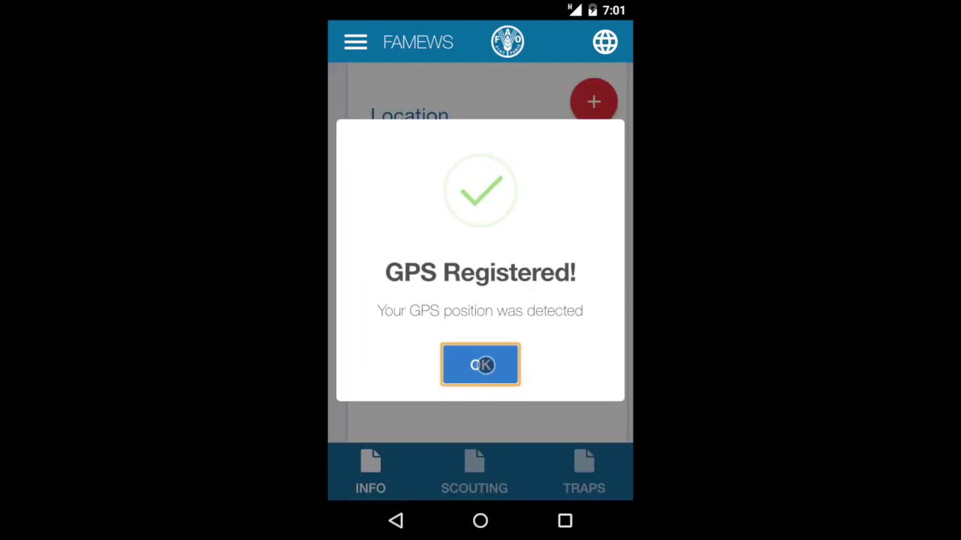
click(482, 365)
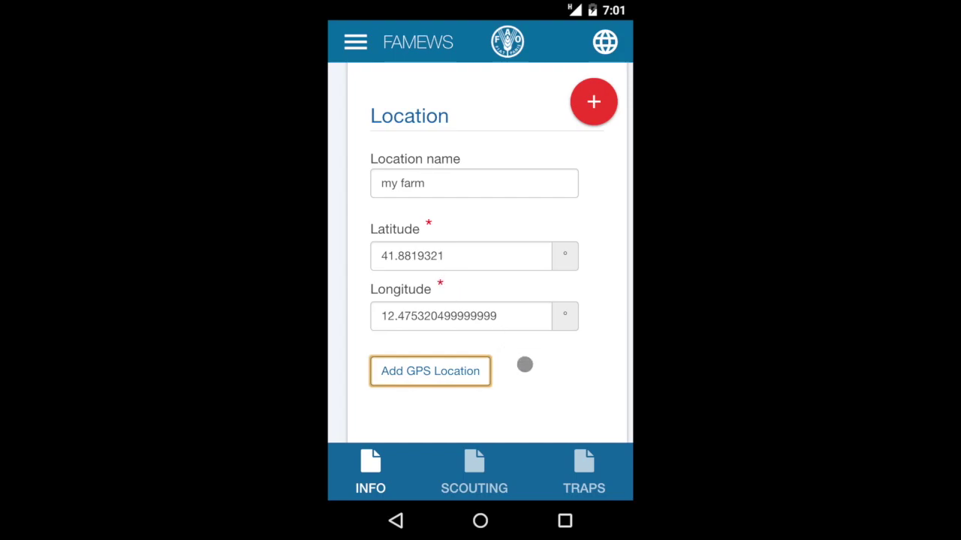
scroll(528, 372, down, 5)
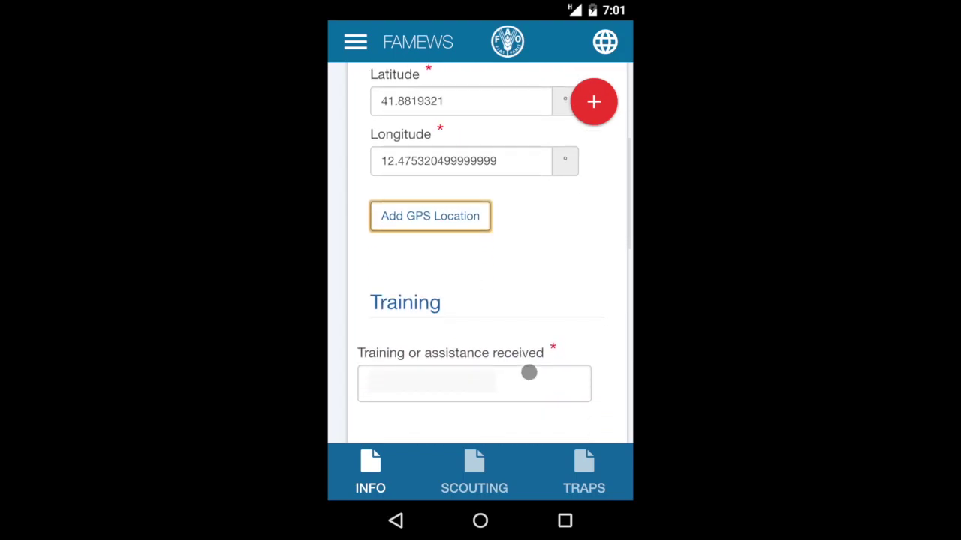
scroll(528, 371, up, 1)
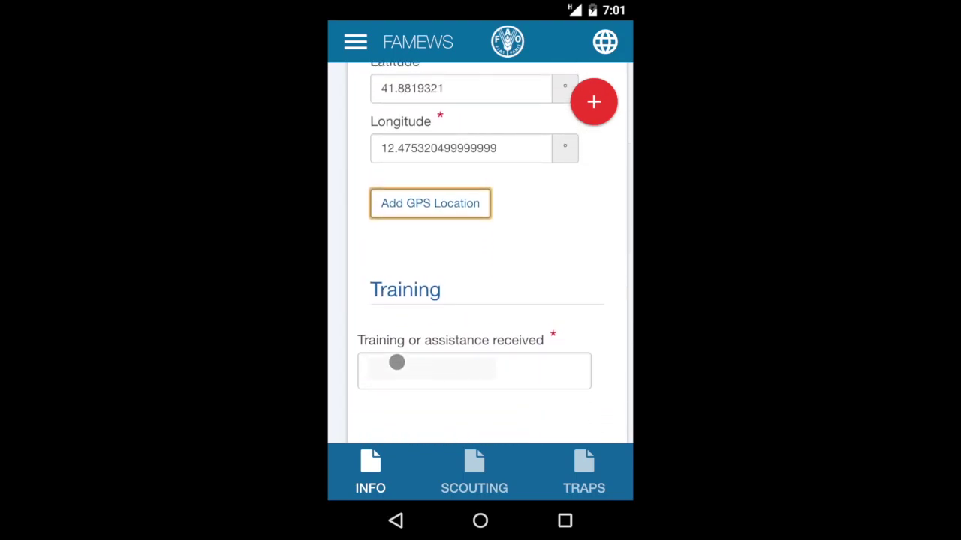
click(525, 370)
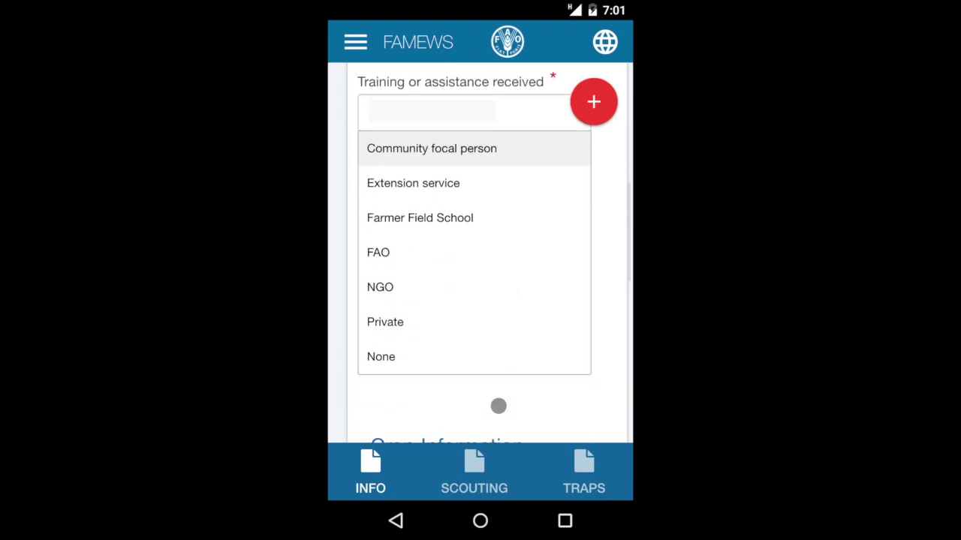
Step: Record training received from Community focal person and Private, removing the added FAO entry
click(431, 149)
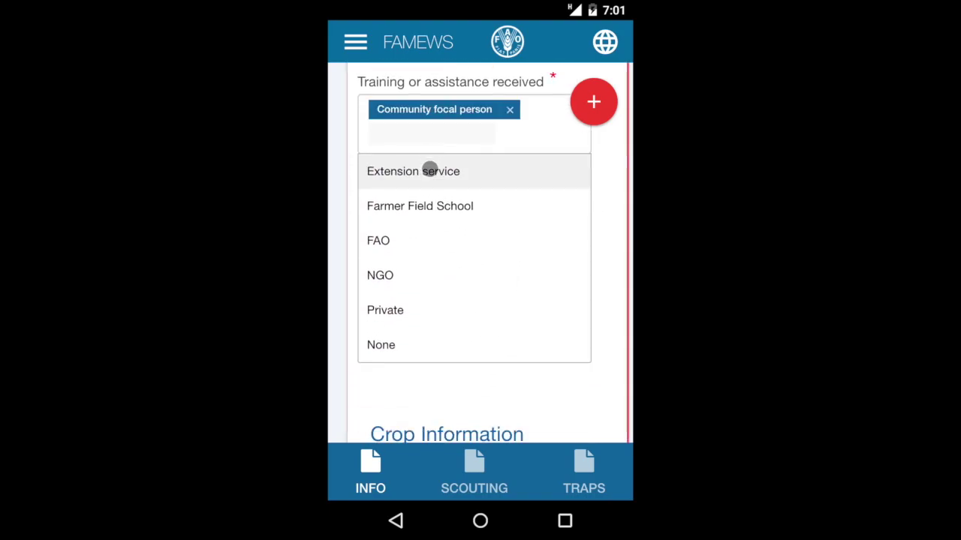
click(383, 238)
click(388, 284)
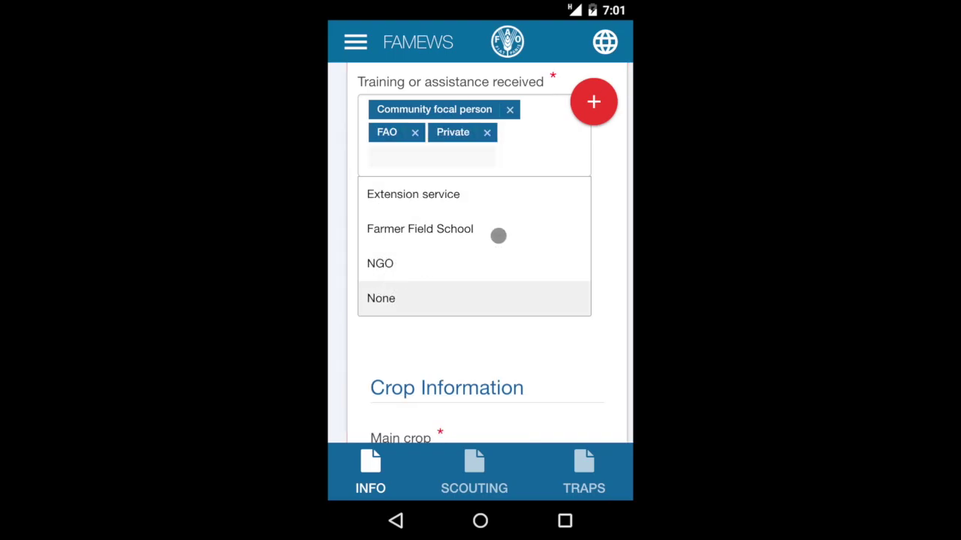
click(415, 132)
click(611, 210)
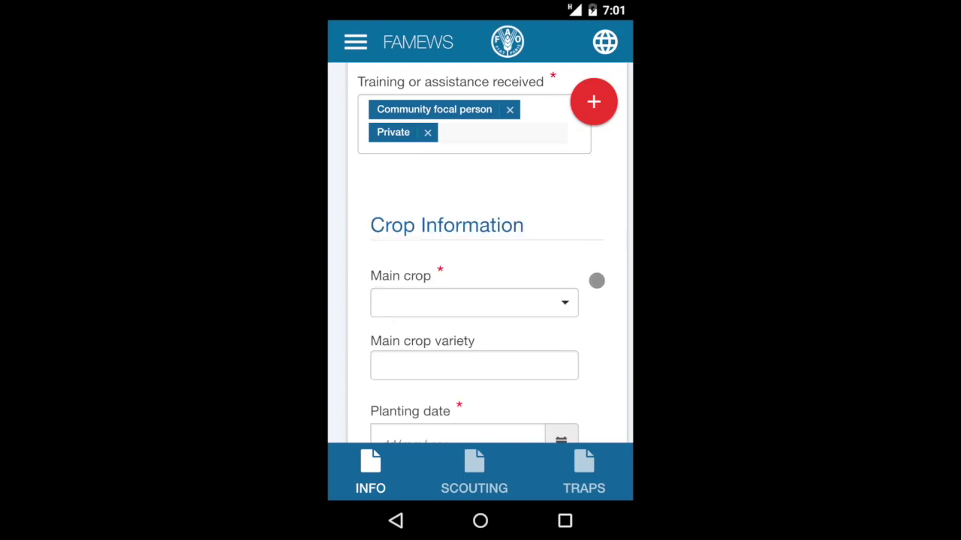
scroll(596, 281, down, 3)
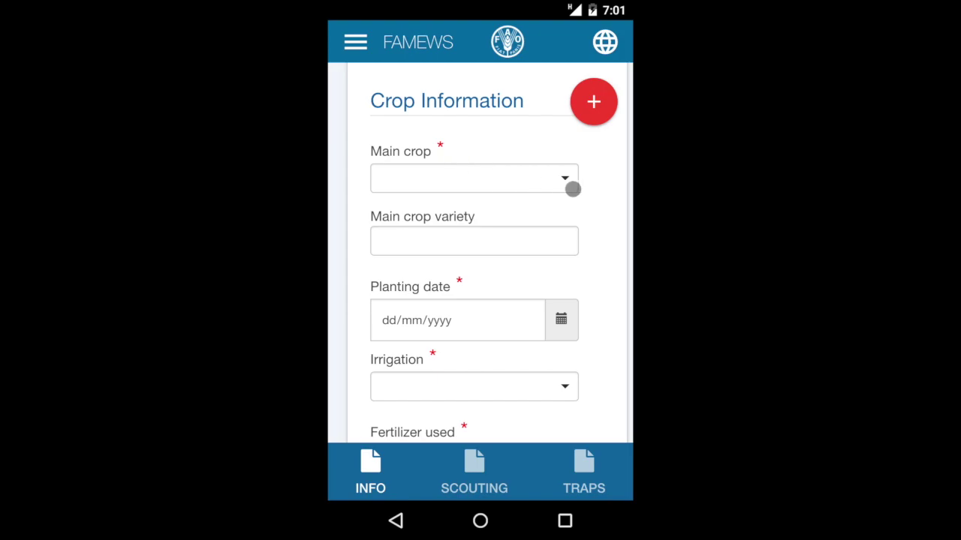
Step: Set the main crop to Maize with crop variety 'sweety'
click(567, 185)
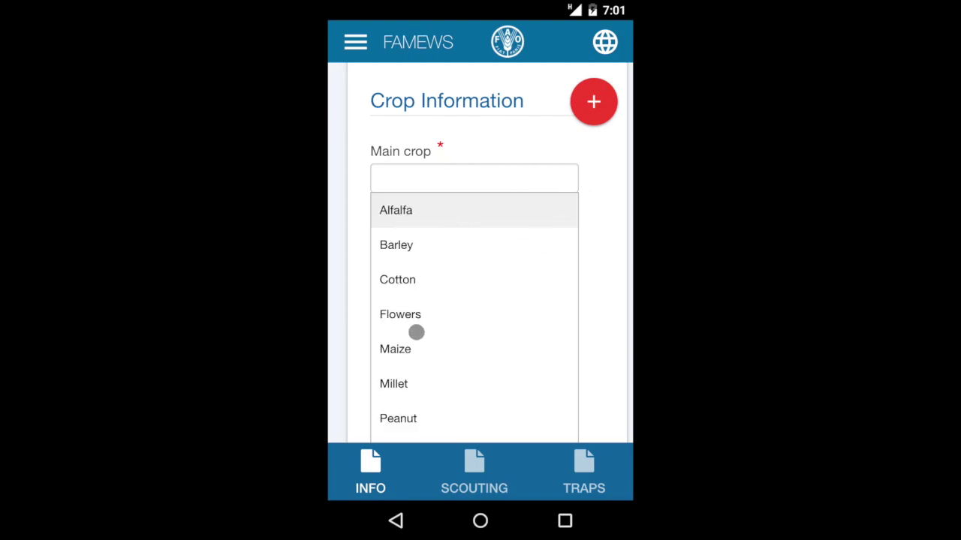
scroll(411, 350, down, 10)
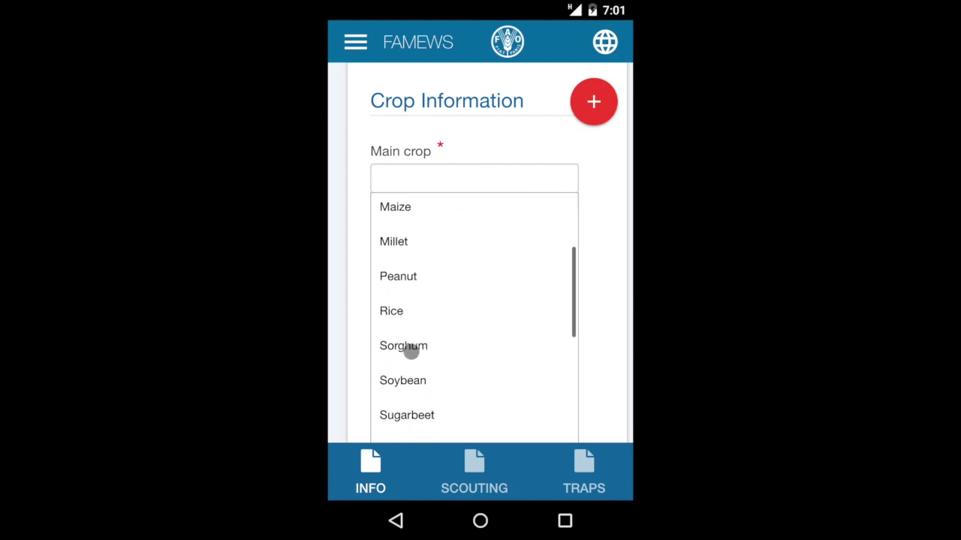
scroll(412, 350, down, 3)
scroll(412, 350, up, 5)
scroll(411, 351, up, 5)
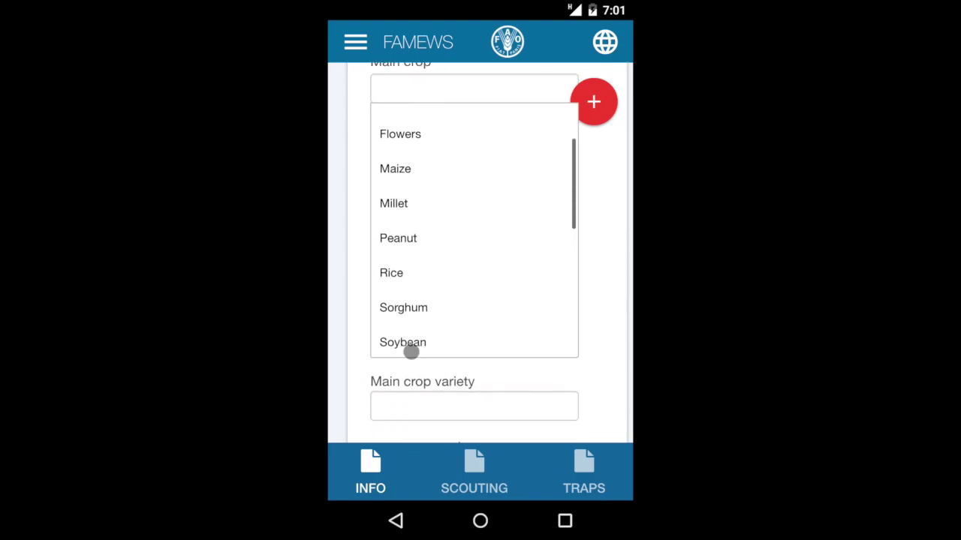
click(419, 167)
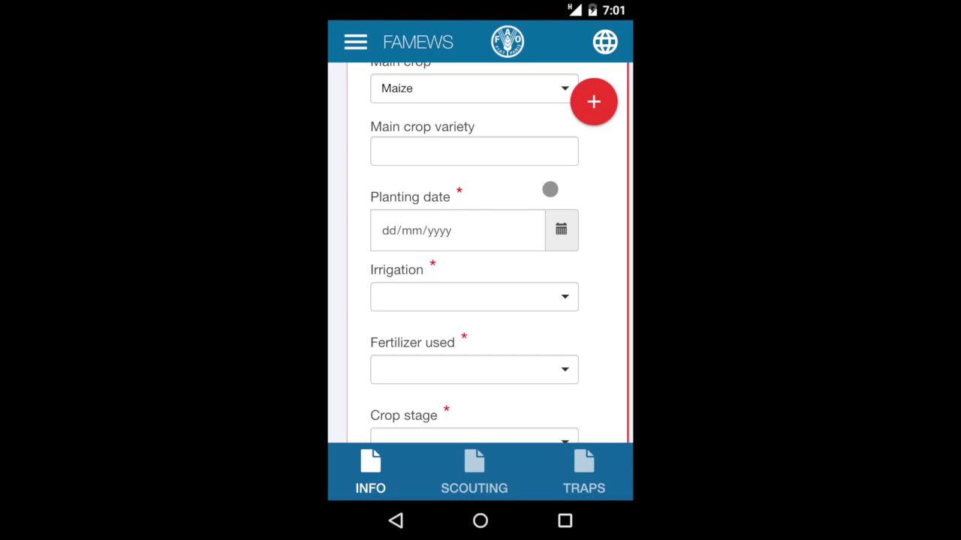
click(487, 148)
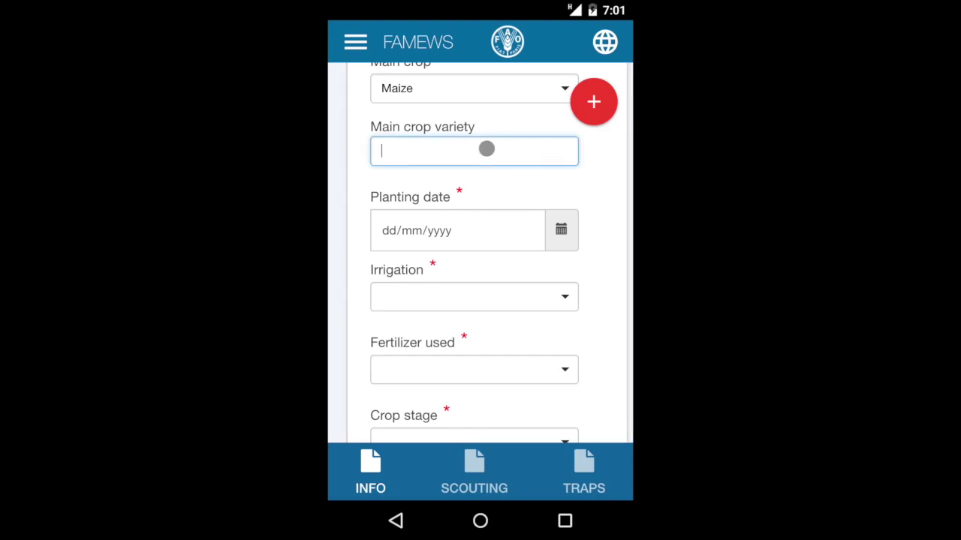
text(sweety)
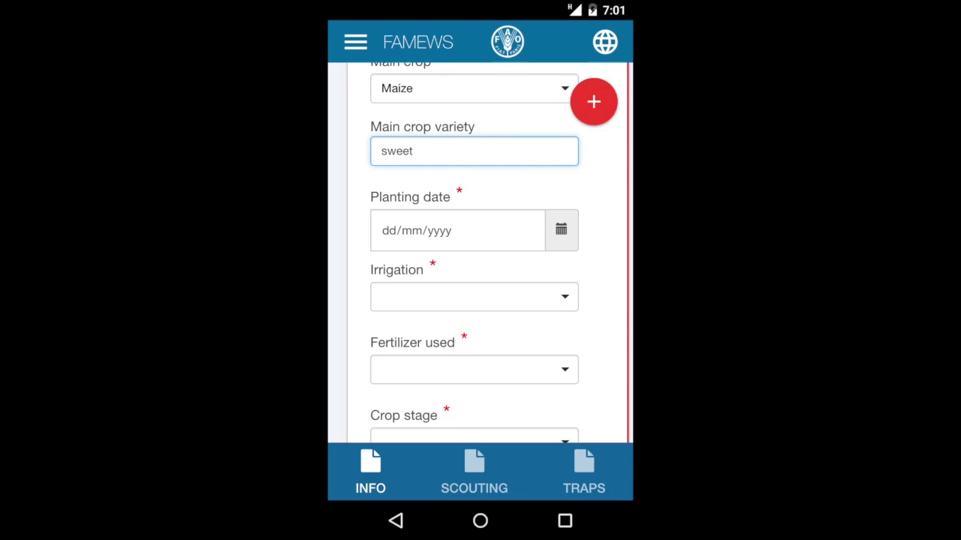
Step: Set the planting date to 02/02/2018
click(511, 231)
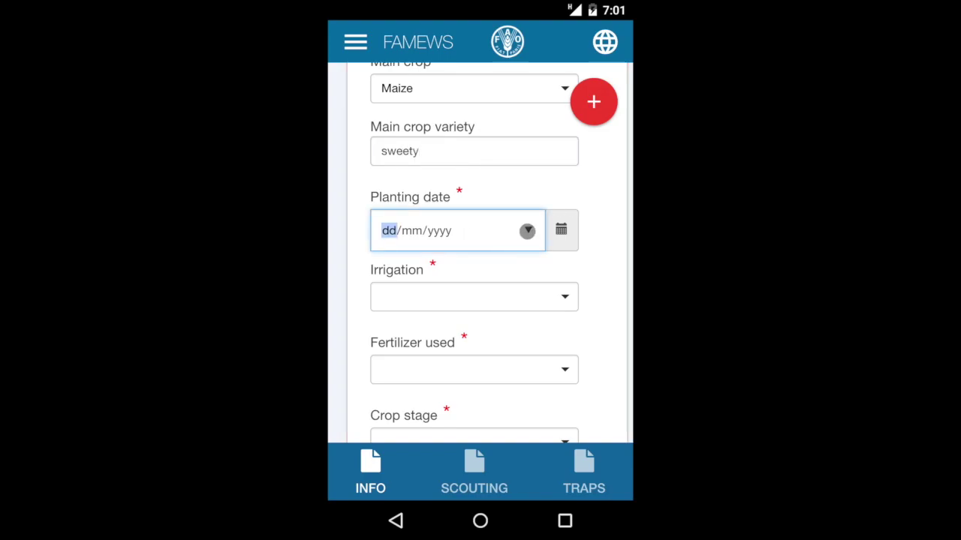
click(526, 230)
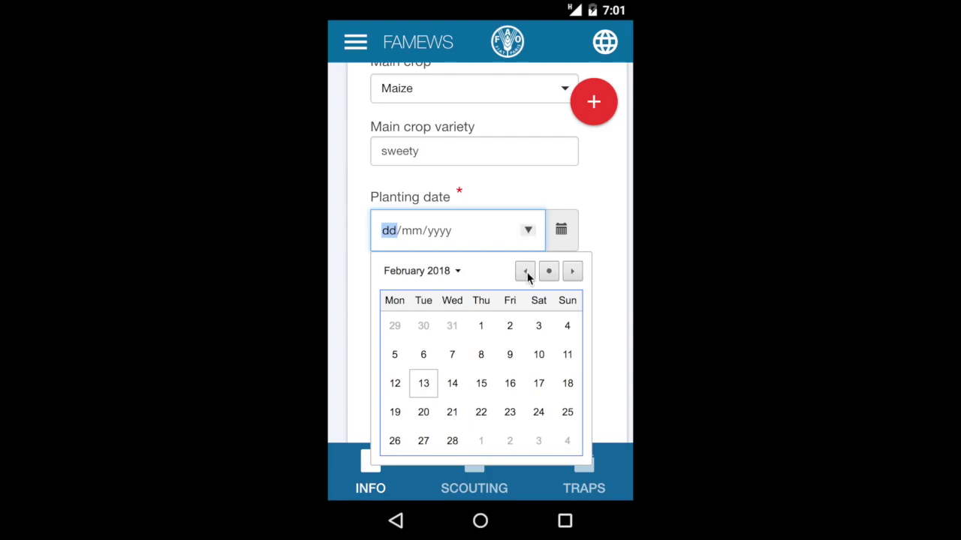
click(509, 334)
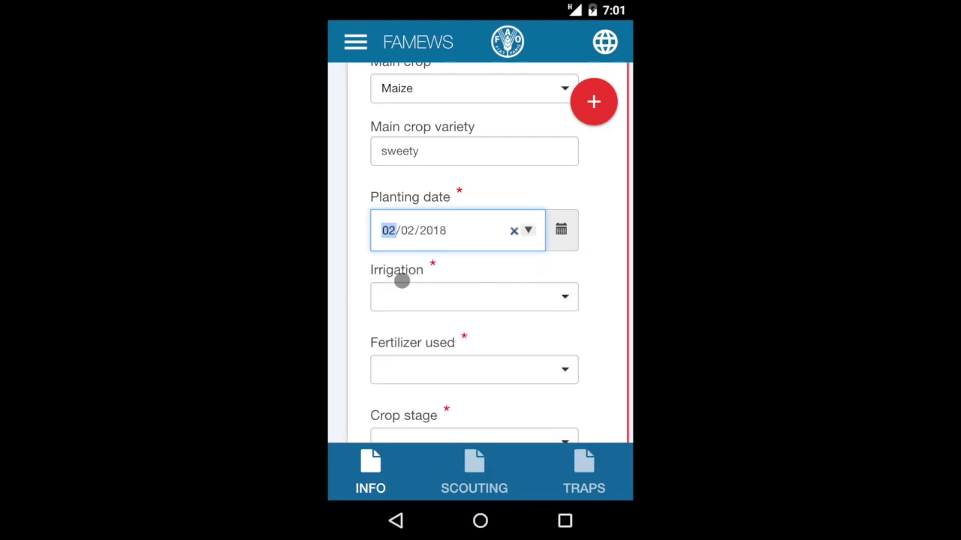
Step: Set irrigation to Rain-fed and Fertilizer used to No
click(561, 294)
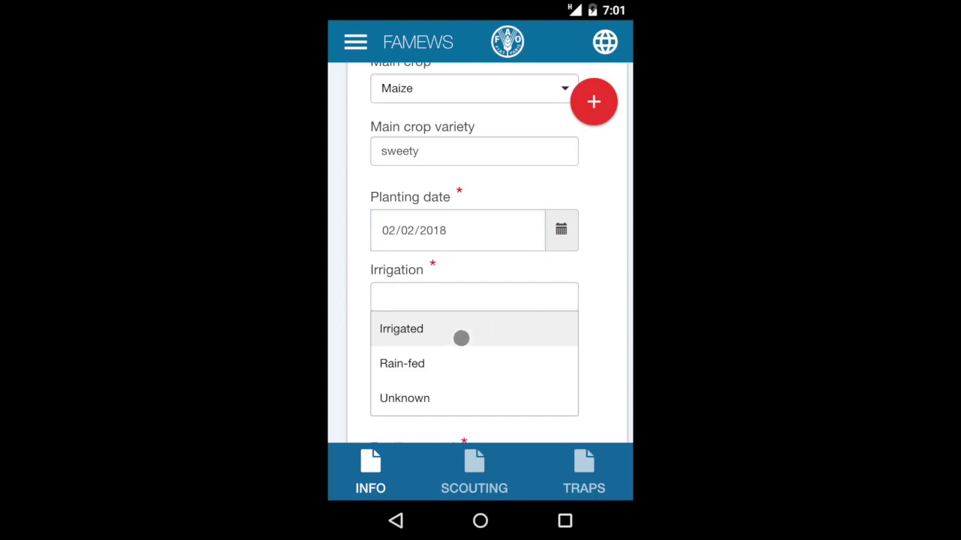
click(418, 364)
scroll(587, 335, down, 3)
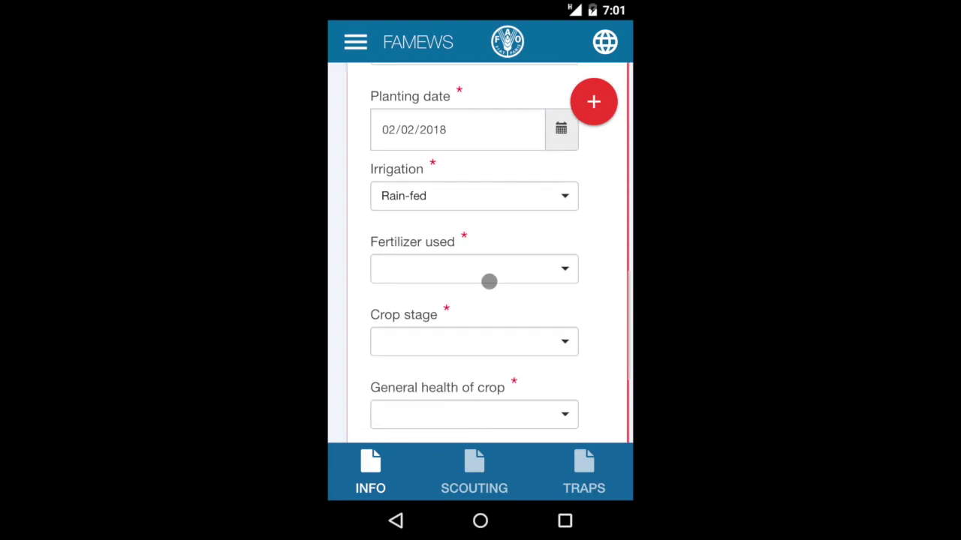
click(571, 271)
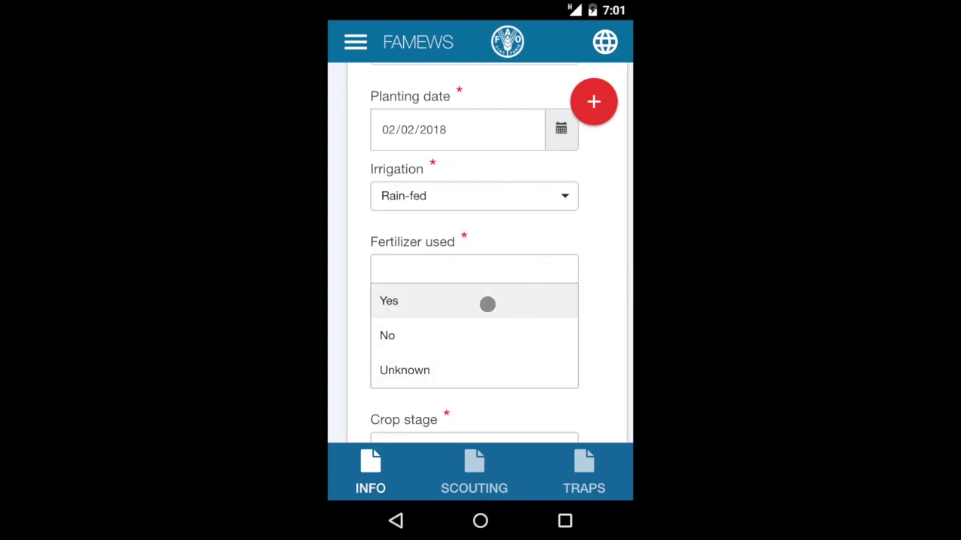
click(413, 332)
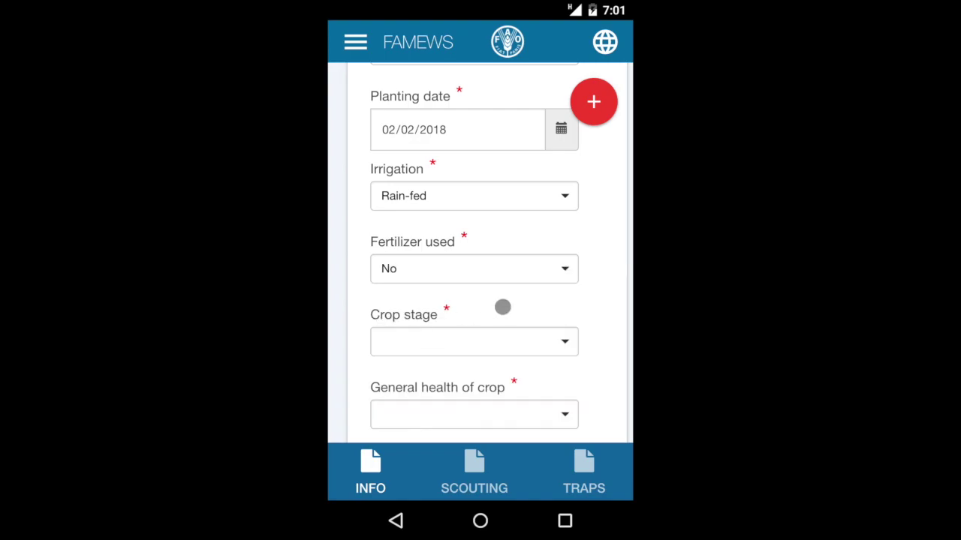
scroll(617, 280, down, 3)
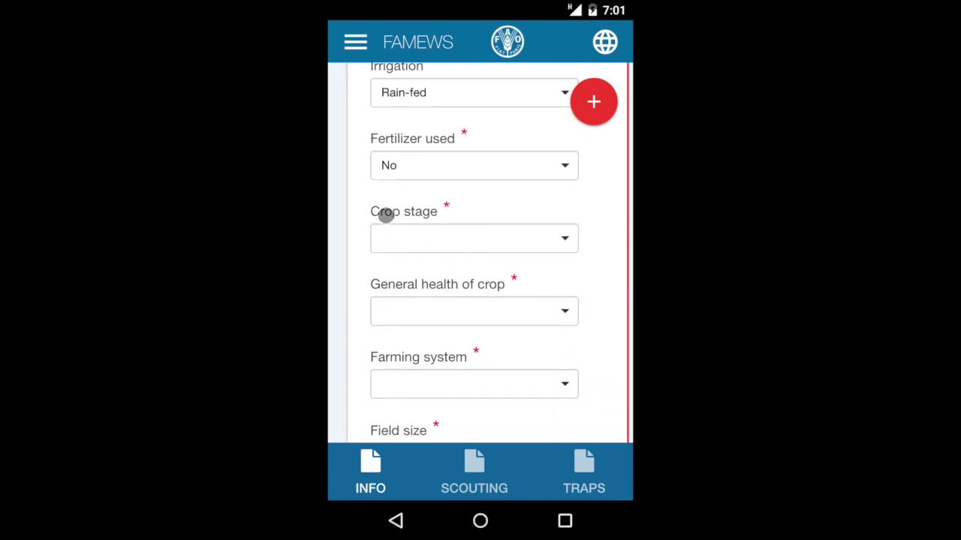
Step: Set crop stage to Seedling, crop health to Medium, and farming system to Seasonal
click(568, 240)
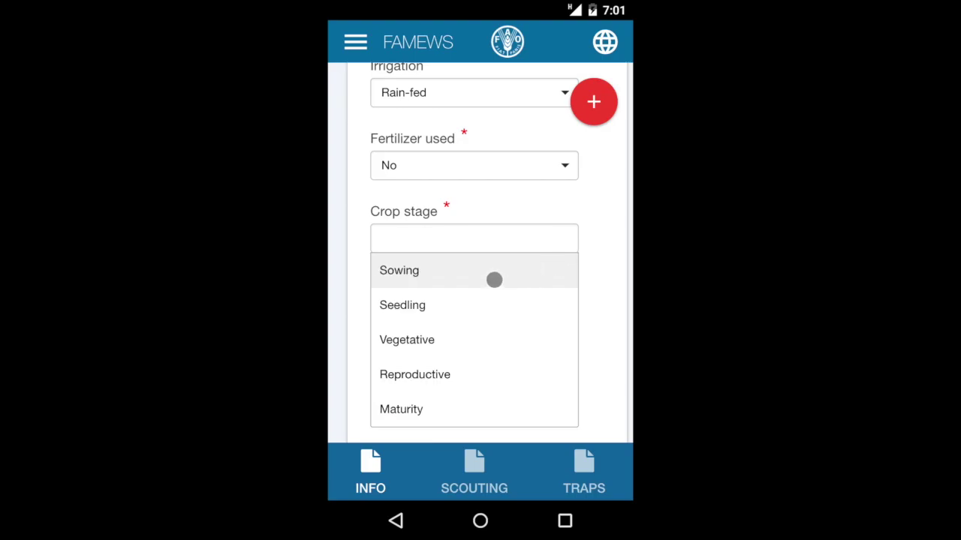
click(412, 310)
scroll(603, 277, down, 3)
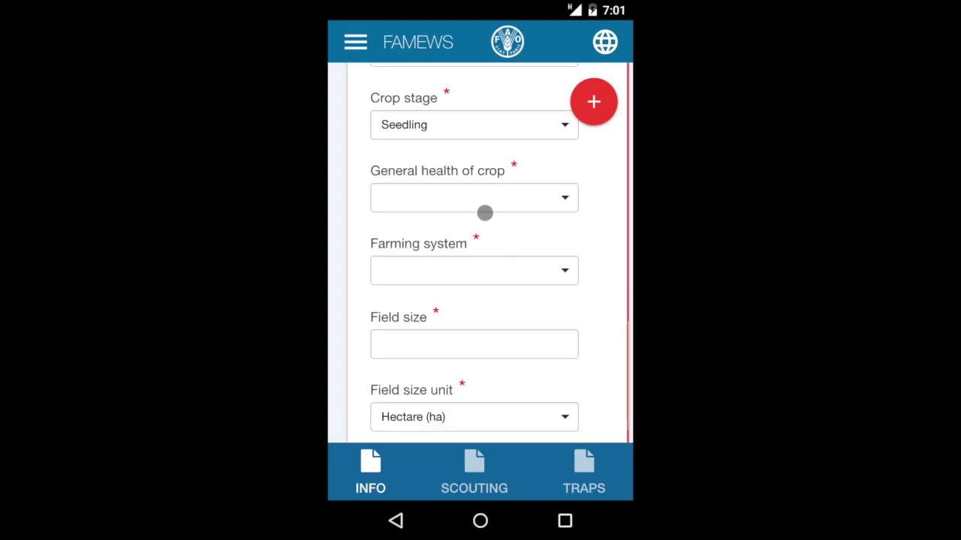
click(559, 195)
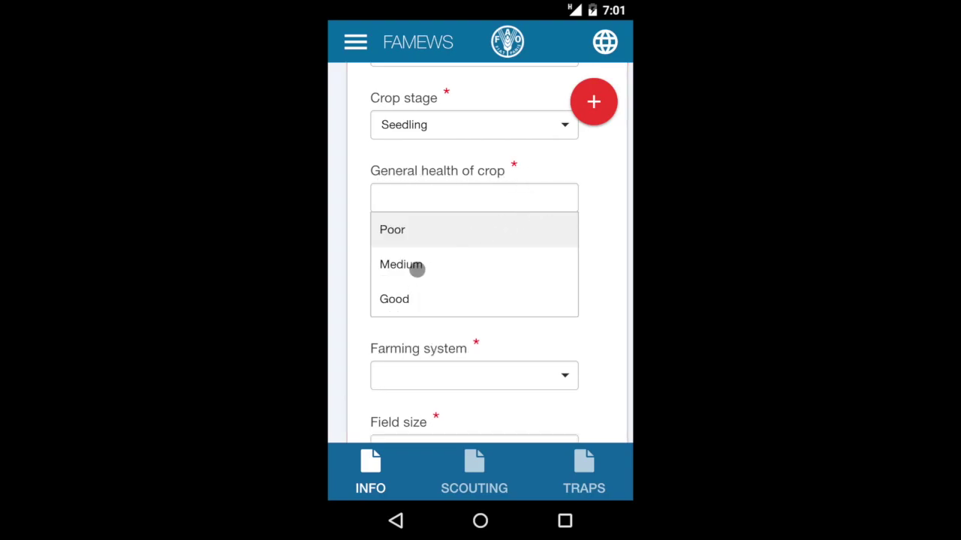
click(416, 269)
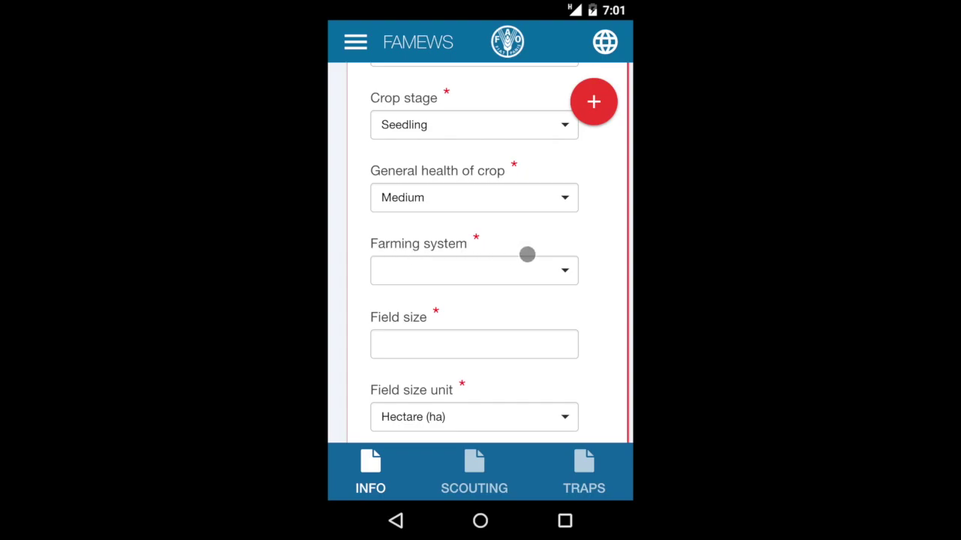
click(561, 270)
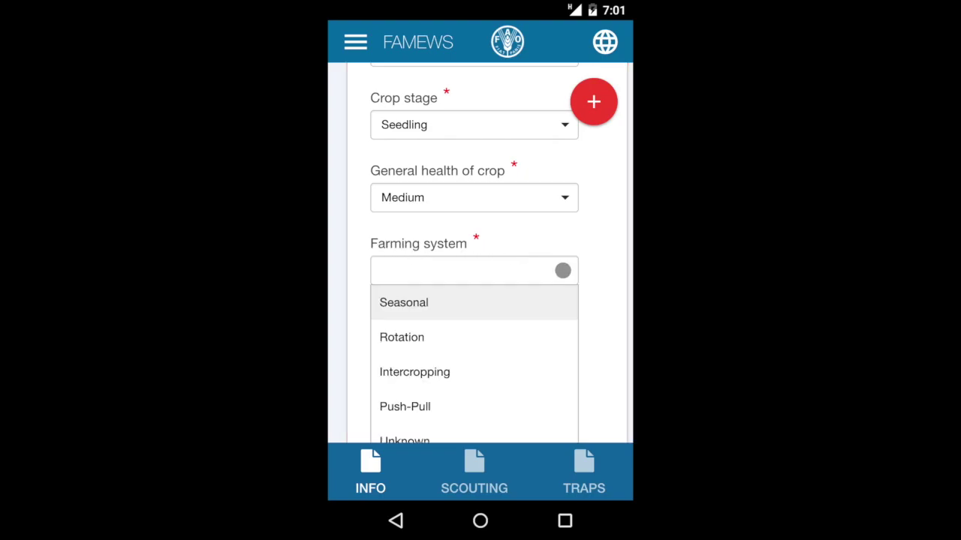
click(418, 301)
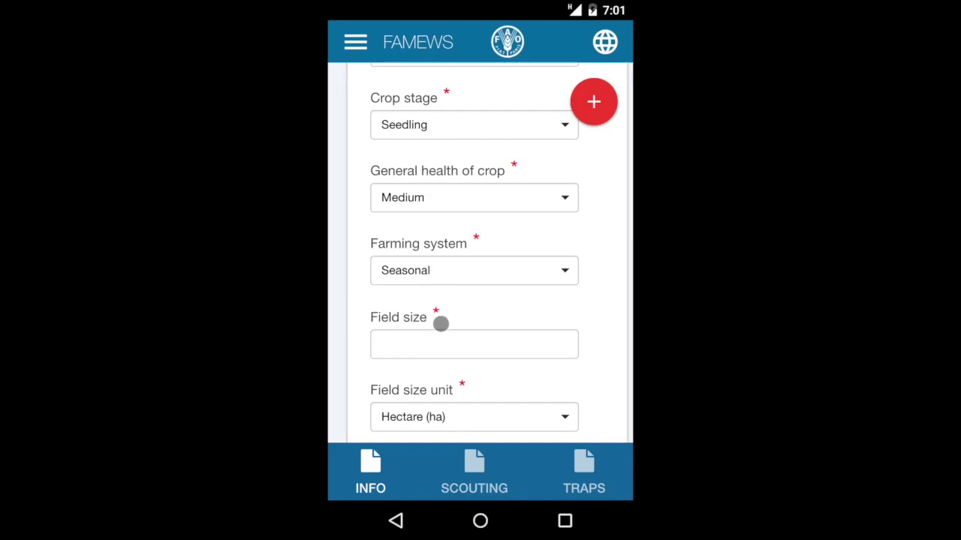
Step: Change the farming system to Intercropping with Alfalfa as the intercrop
click(568, 273)
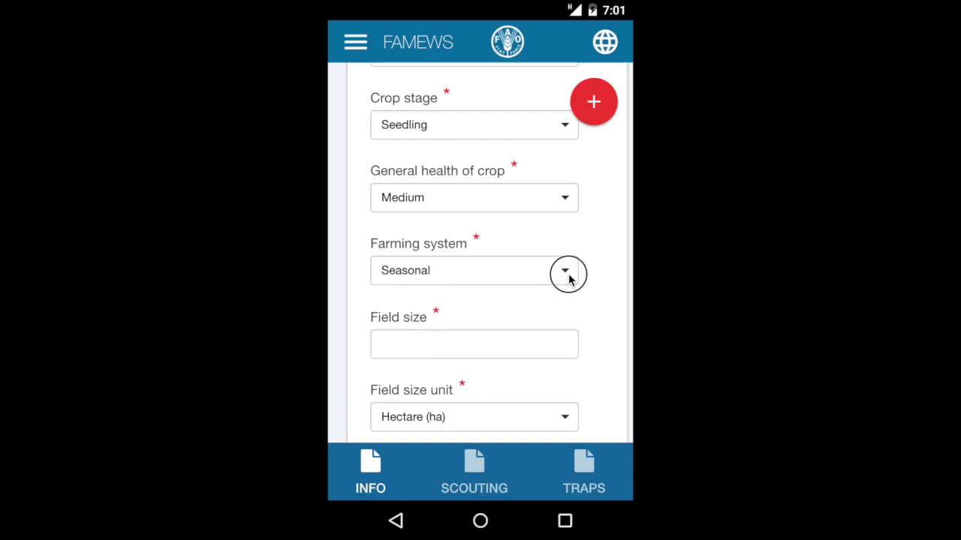
scroll(457, 338, down, 2)
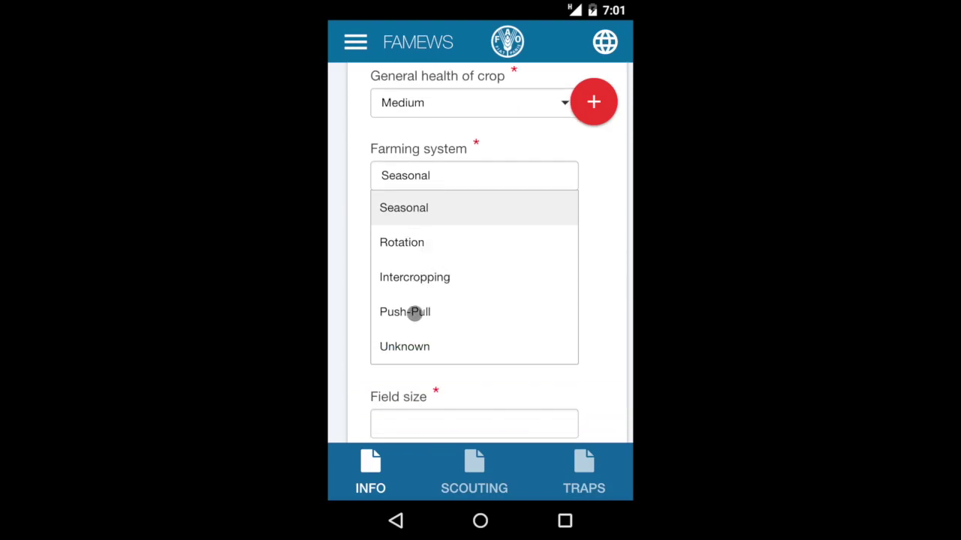
click(412, 278)
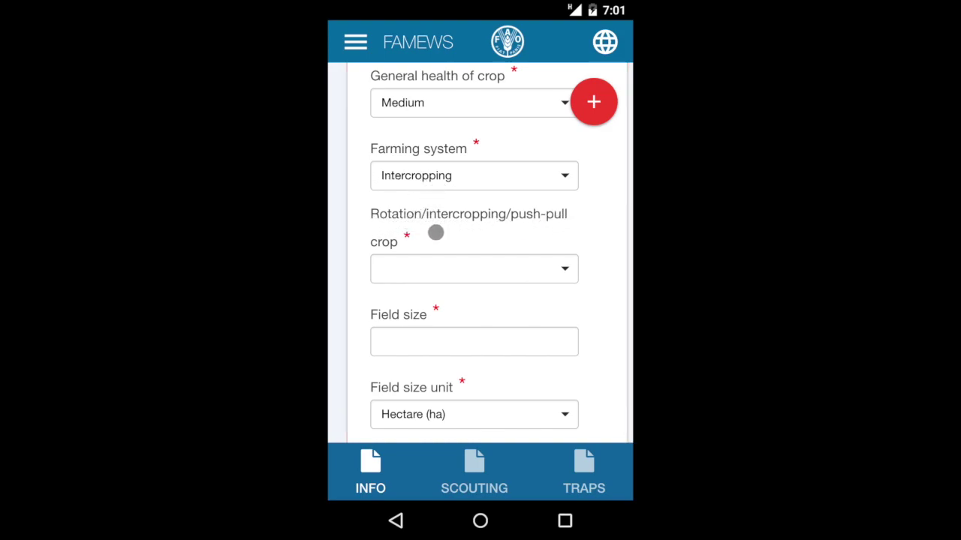
click(569, 272)
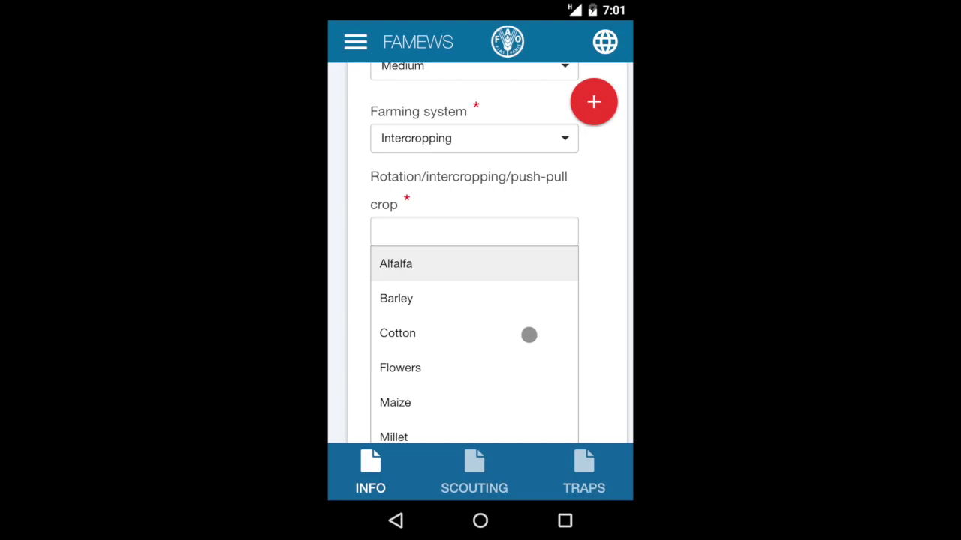
scroll(529, 335, down, 2)
scroll(529, 335, up, 2)
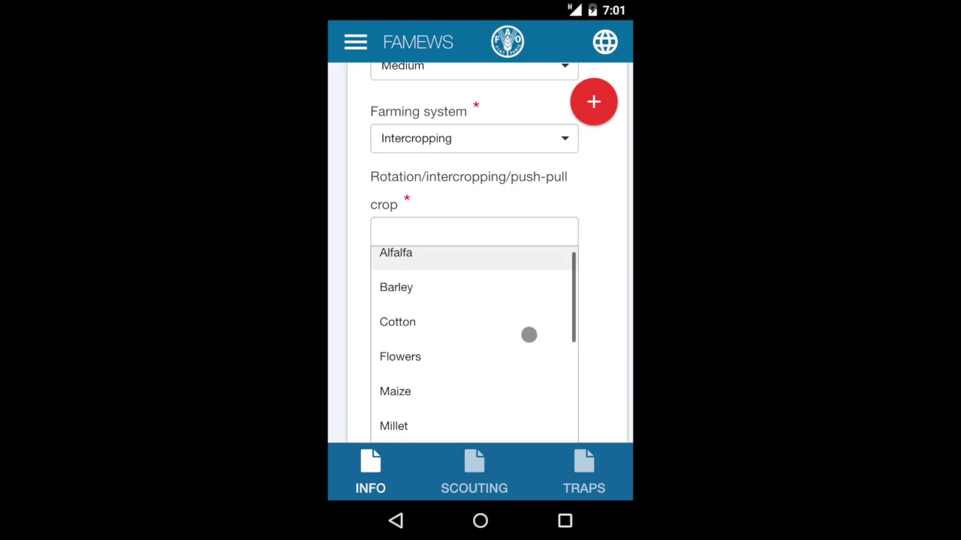
click(420, 266)
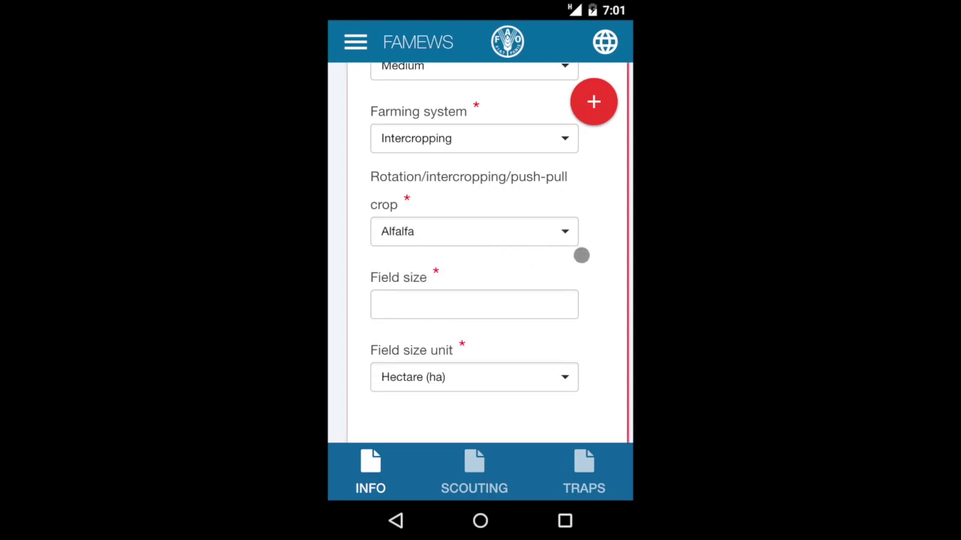
Step: Enter a field size of 1.2 with unit Hectare (ha)
scroll(536, 247, down, 2)
click(421, 235)
text(1.2)
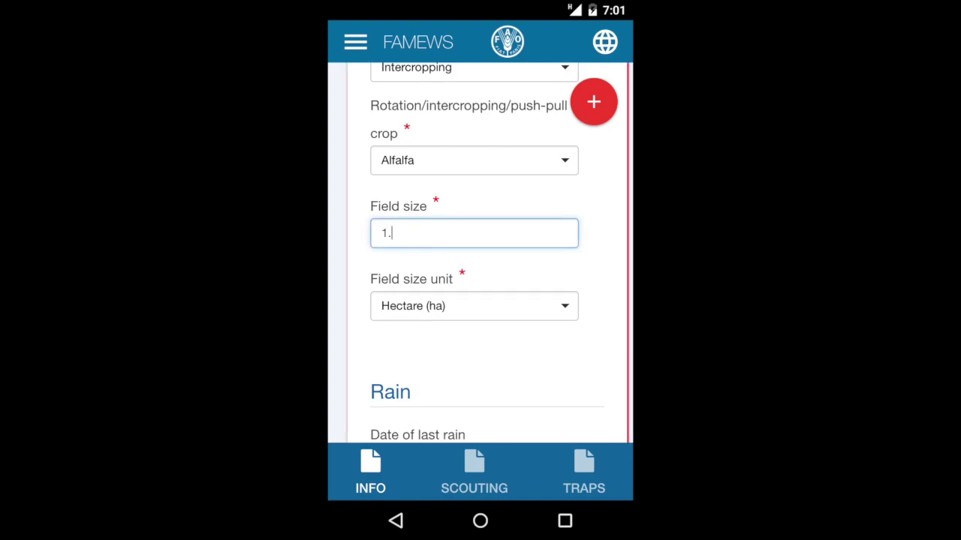
click(563, 306)
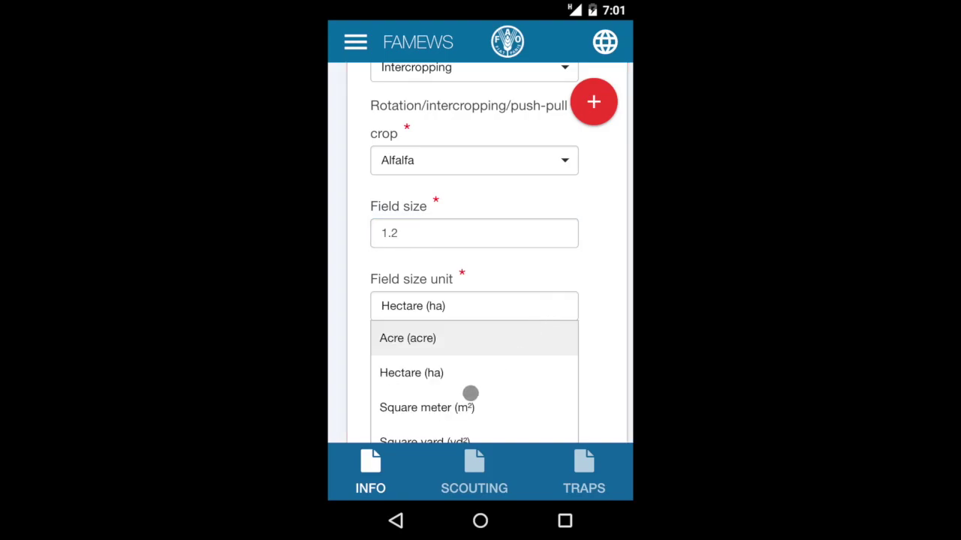
click(411, 299)
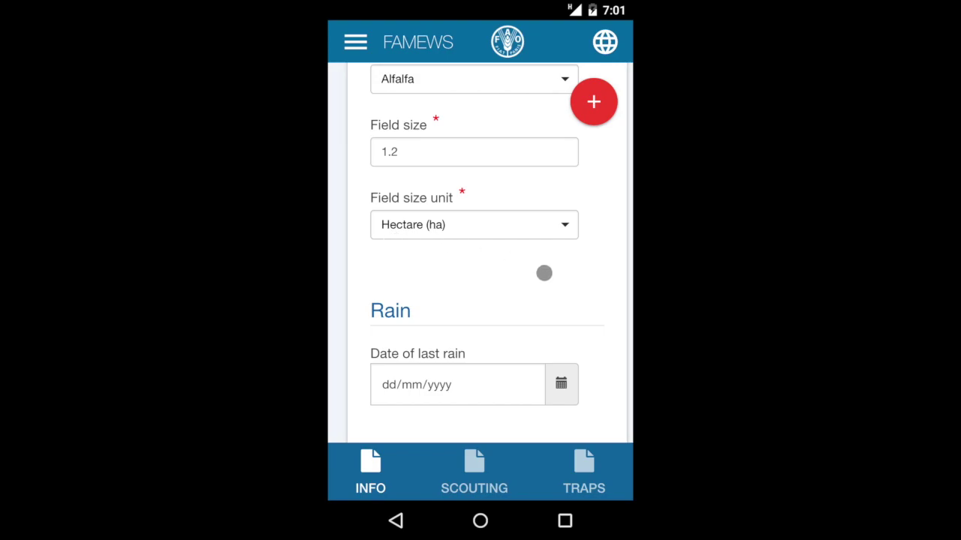
Step: Set the date of last rain to 9 February 2018 (09/02/2018)
scroll(544, 273, down, 3)
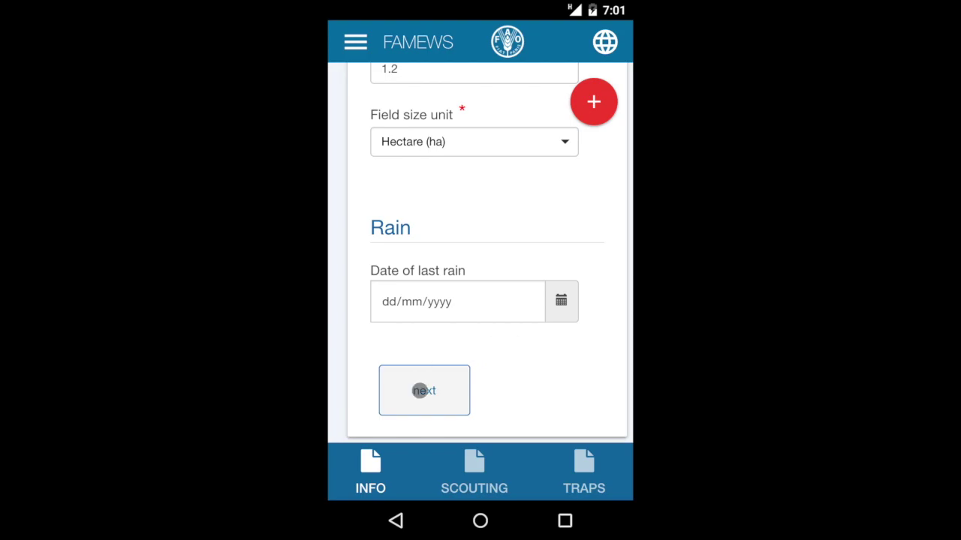
click(473, 306)
click(526, 303)
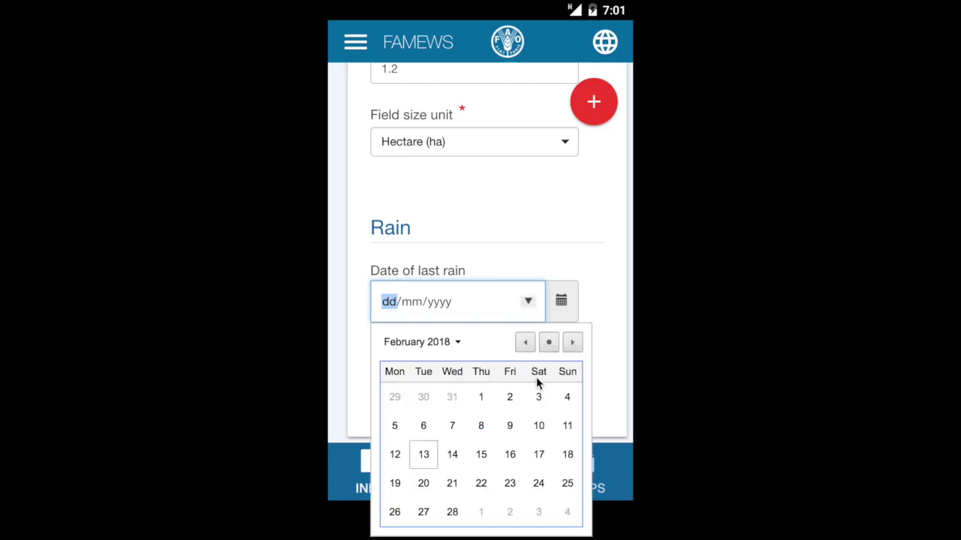
click(510, 425)
click(384, 302)
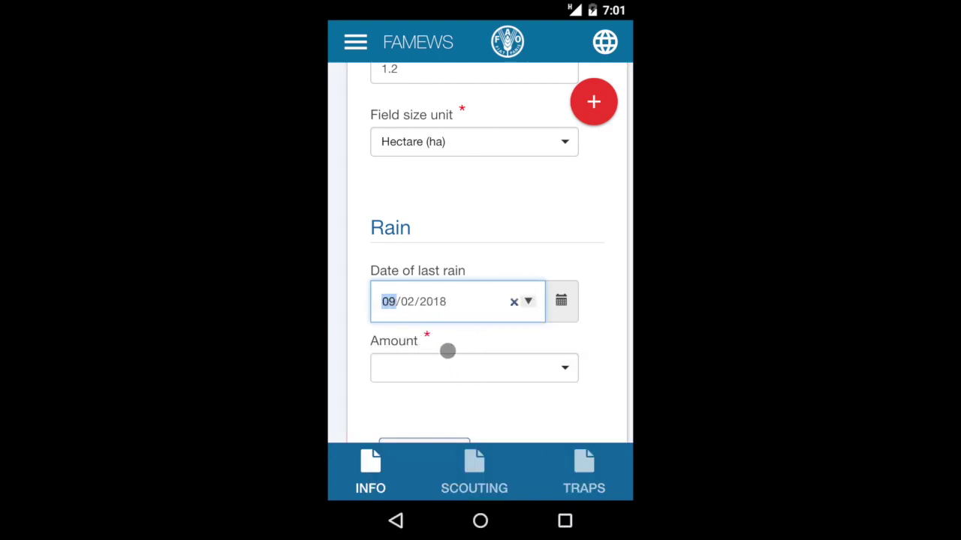
Step: Set the rain Amount to Moderate and advance past the completed Info form
scroll(446, 350, down, 2)
click(566, 293)
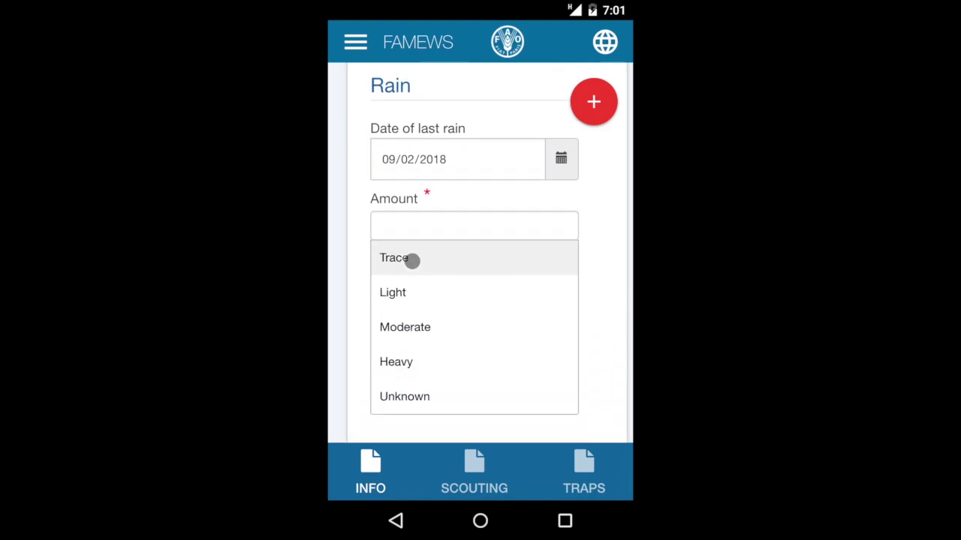
click(417, 329)
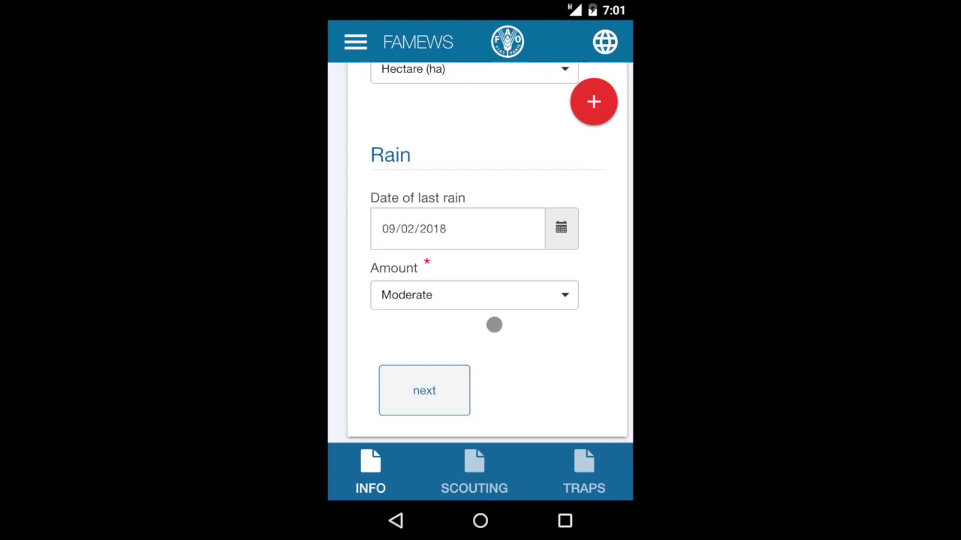
click(423, 398)
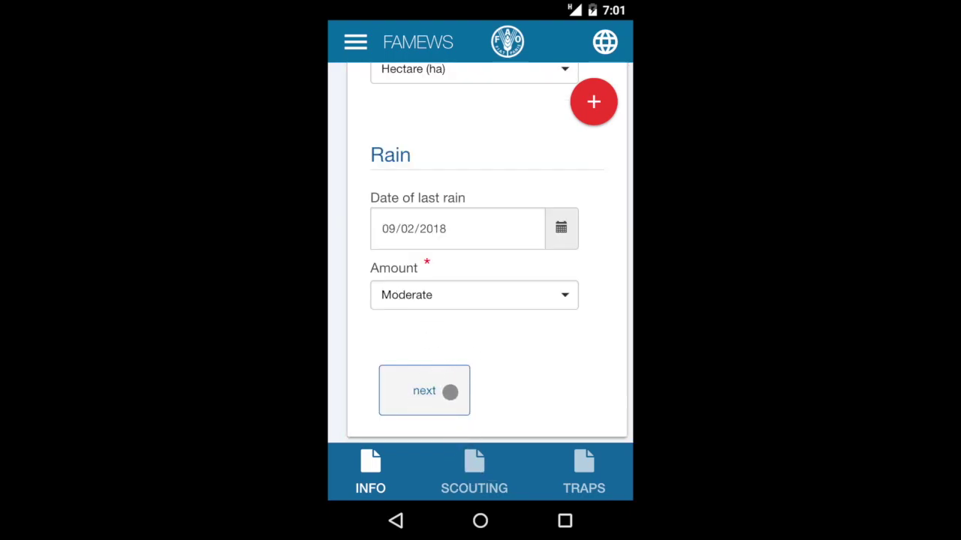
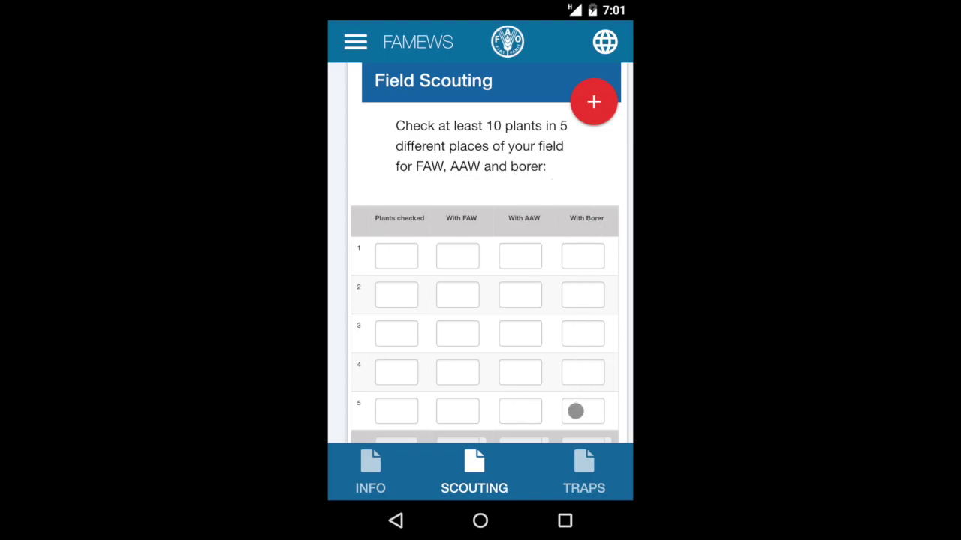
Step: Enter 10 plants checked plus the FAW, AAW and borer counts for scouting places 1 and 2
scroll(575, 411, down, 2)
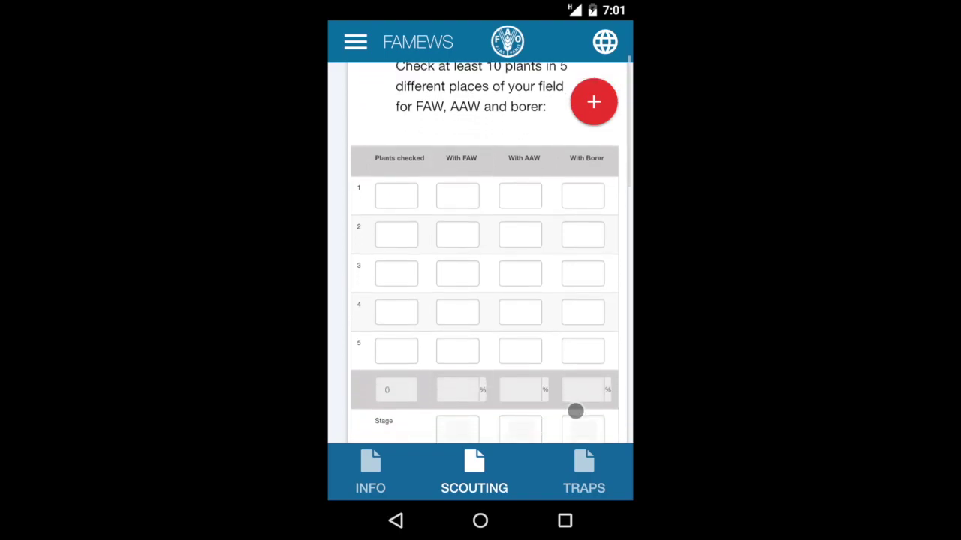
click(400, 194)
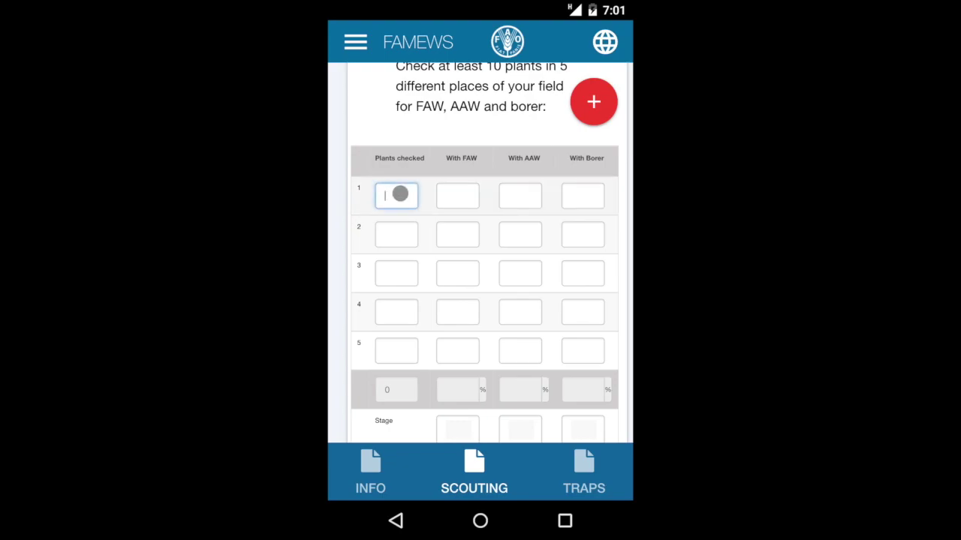
text(10)
click(457, 196)
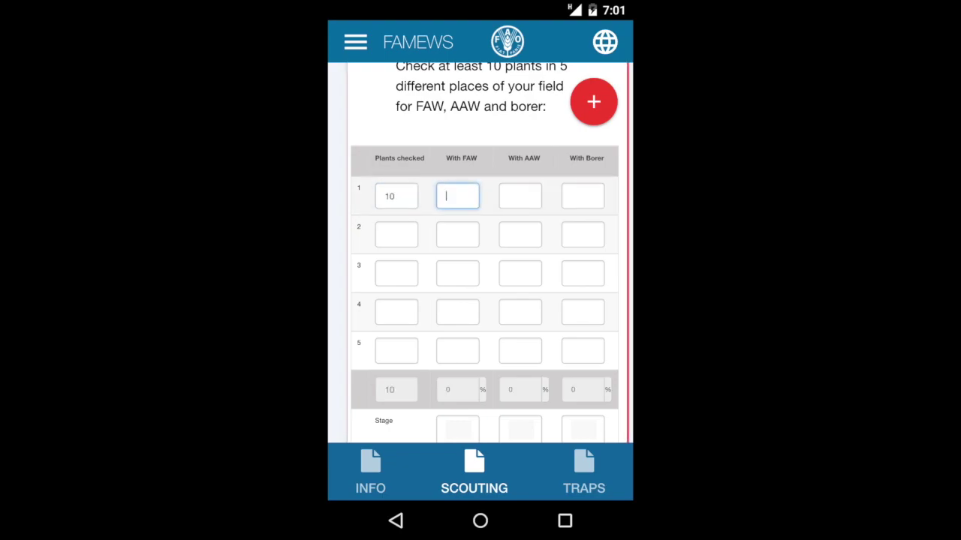
text(0)
click(582, 196)
text(0)
click(396, 234)
text(10)
click(457, 234)
text(9)
click(520, 234)
text(2)
click(582, 234)
text(1)
Step: Fill in the counts for places 3 and 4, with 10 plants checked at place 4
click(396, 273)
click(457, 273)
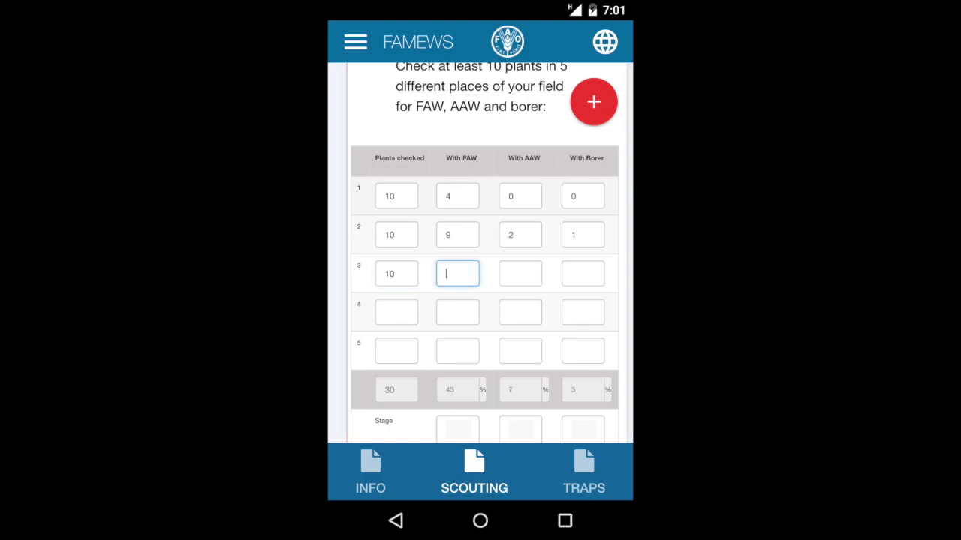
text(8)
click(519, 273)
text(3)
click(582, 273)
text(3)
click(397, 312)
text(10)
click(457, 313)
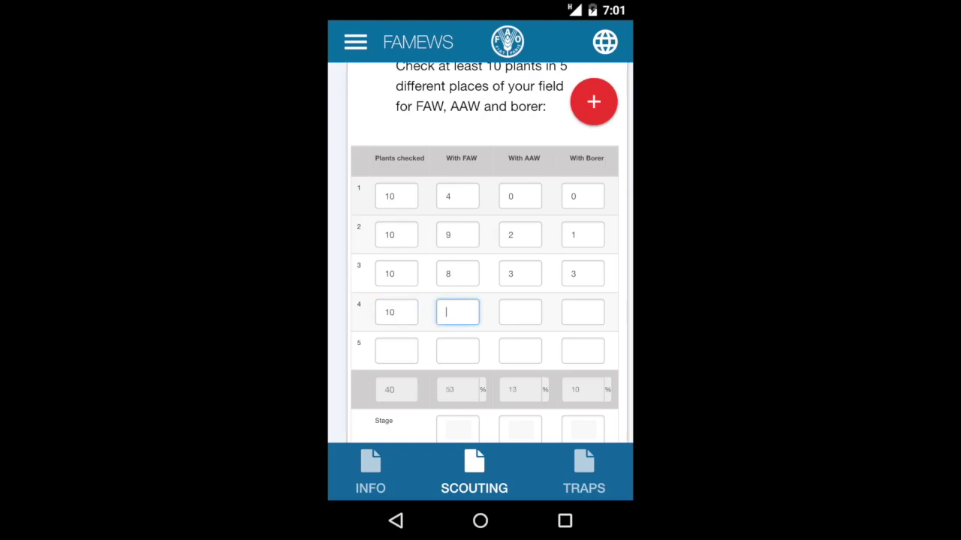
text(0)
click(520, 312)
text(0)
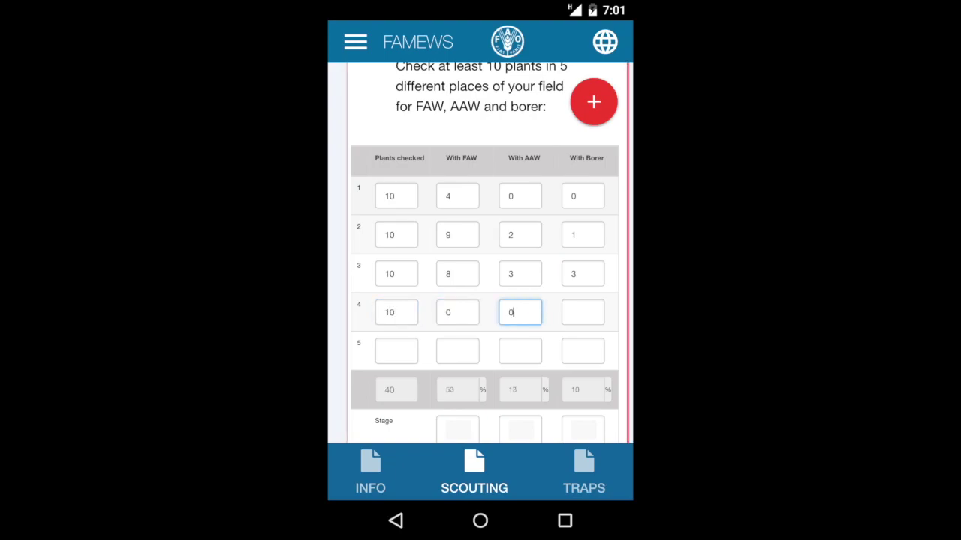
click(583, 312)
text(0)
Step: Complete place 5 with 10 plants, totalling 50 plants, 48% FAW, 10% AAW, 10% borer
click(396, 350)
text(10)
click(457, 351)
click(519, 351)
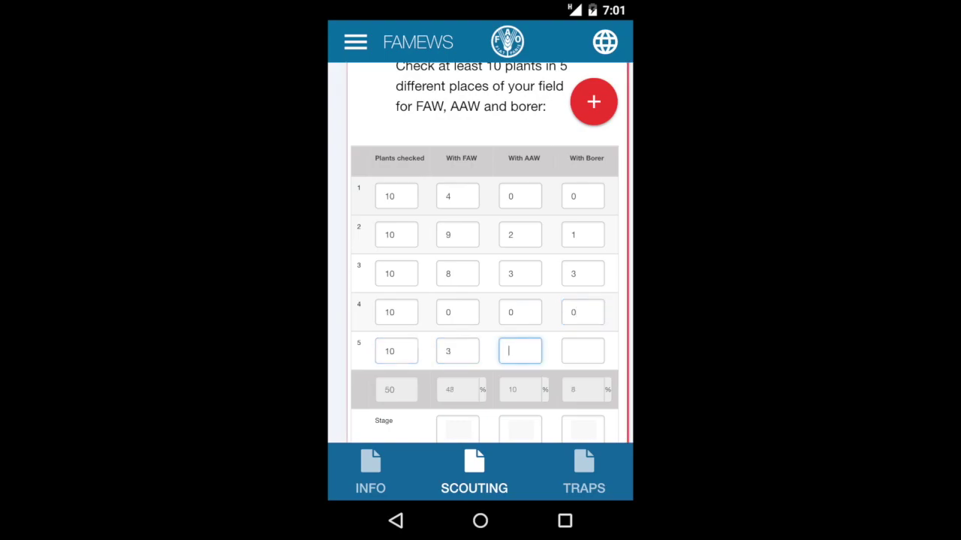
text(1)
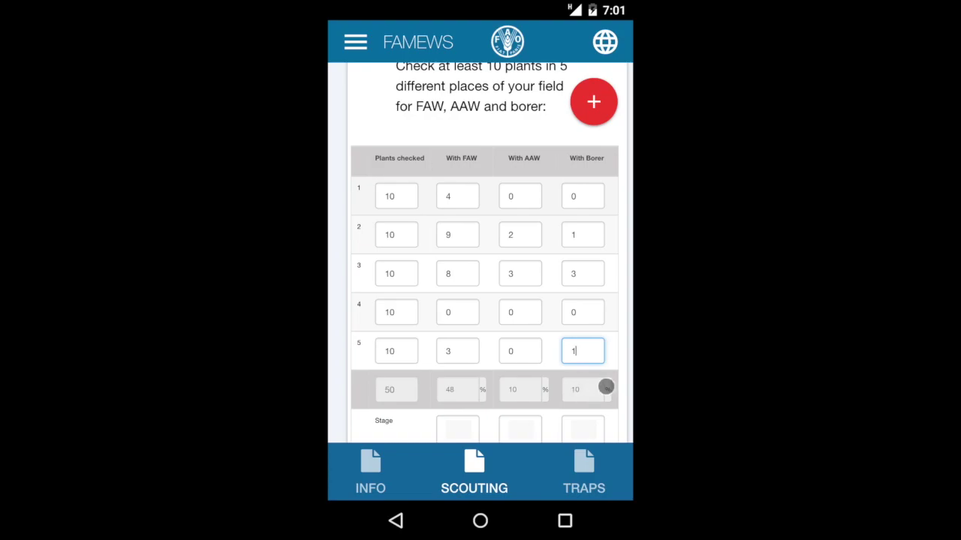
Step: Mark the FAW stages as Eggs and Larvae, and the AAW and borer stages as Larvae
scroll(605, 387, down, 2)
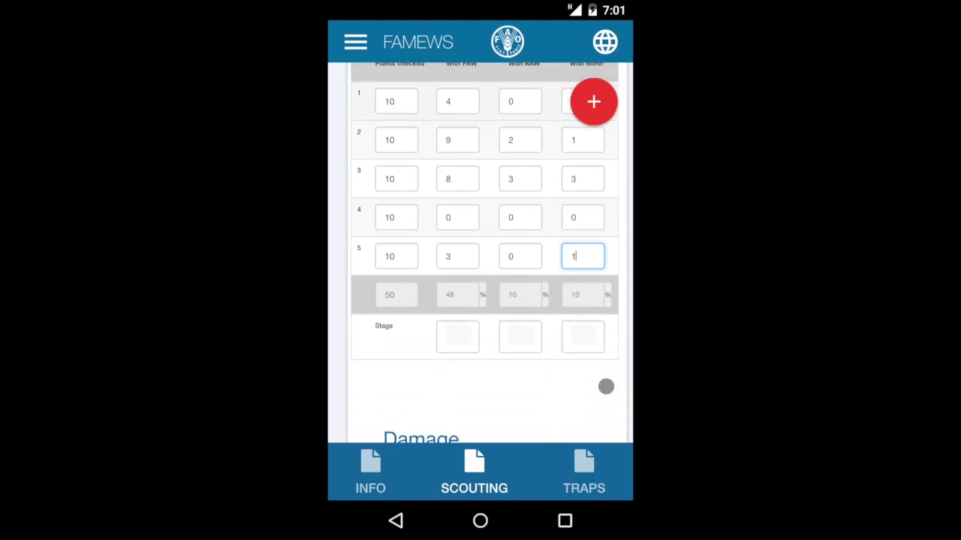
scroll(606, 387, up, 1)
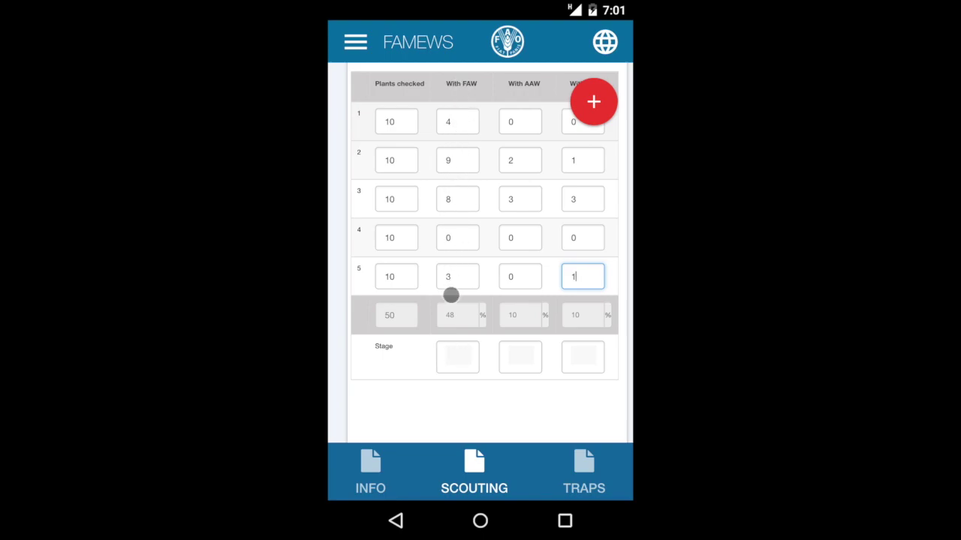
click(454, 354)
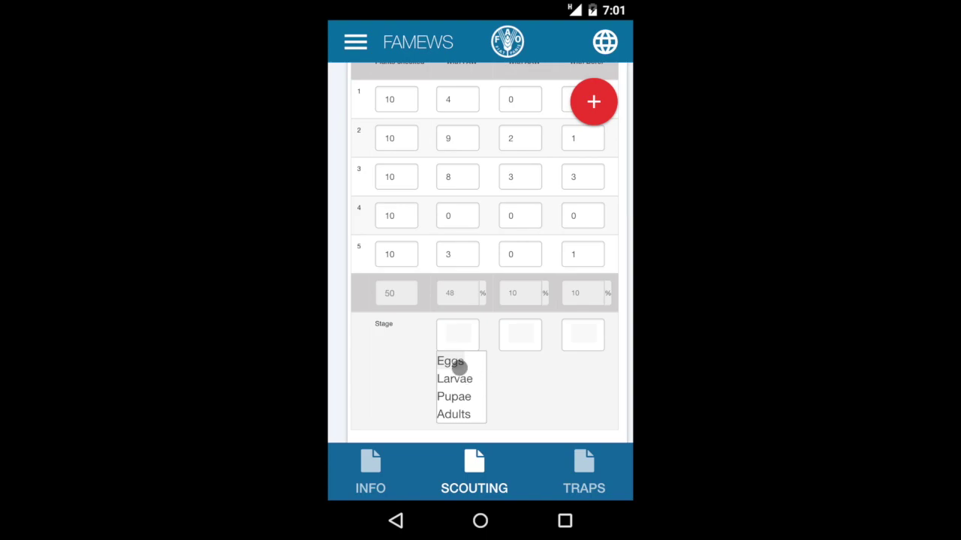
click(457, 367)
click(458, 377)
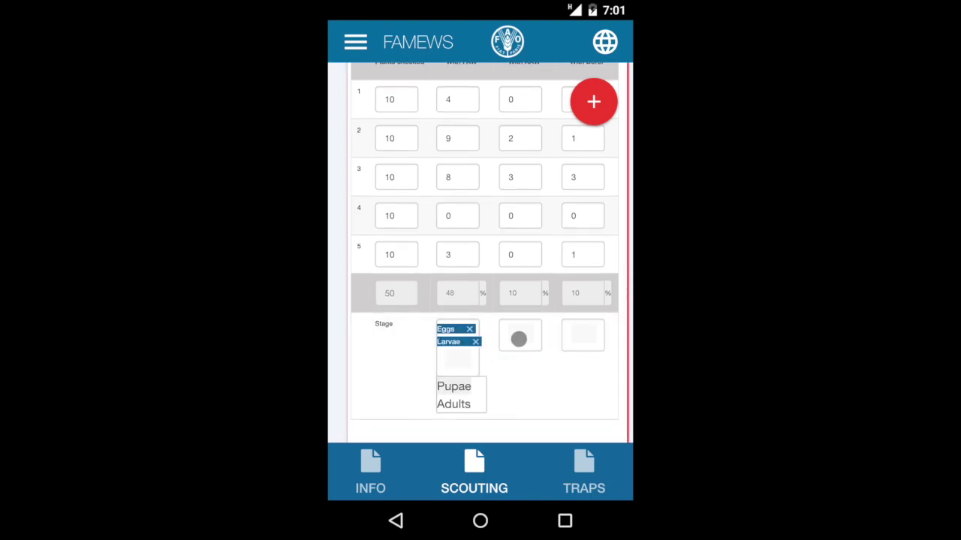
scroll(519, 337, up, 1)
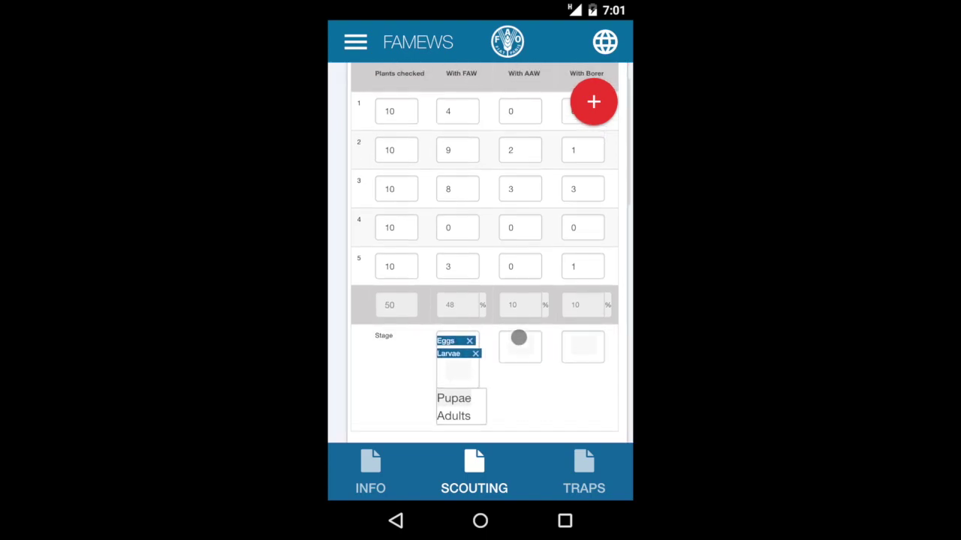
click(518, 337)
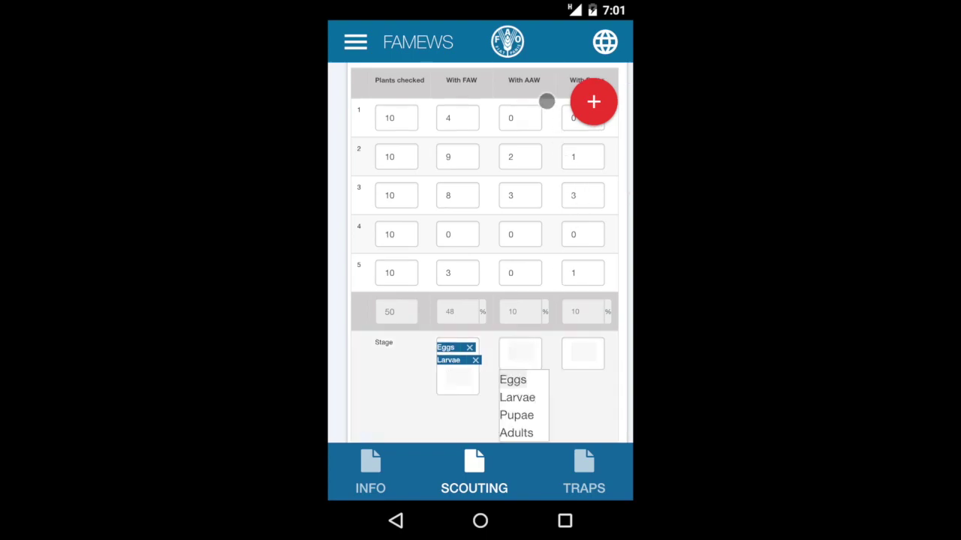
click(528, 398)
click(575, 356)
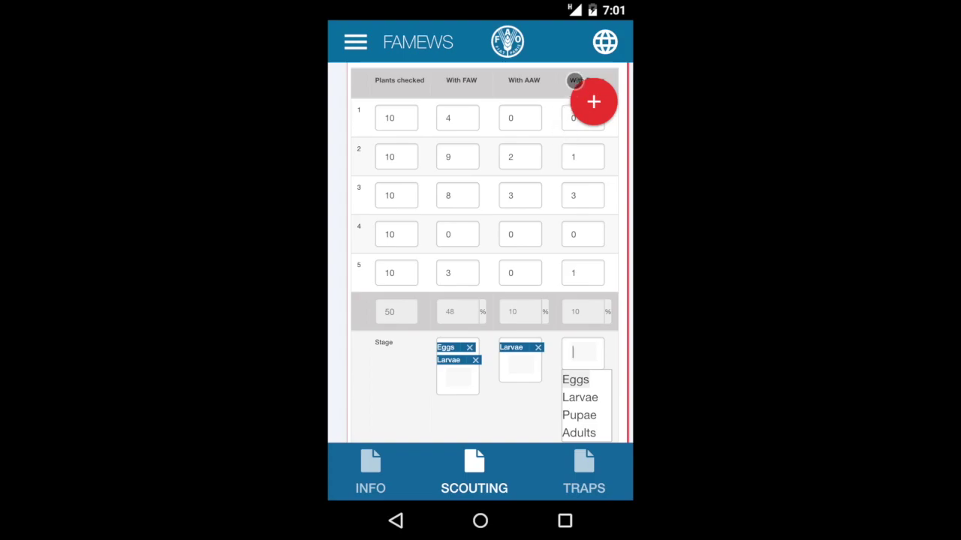
click(578, 398)
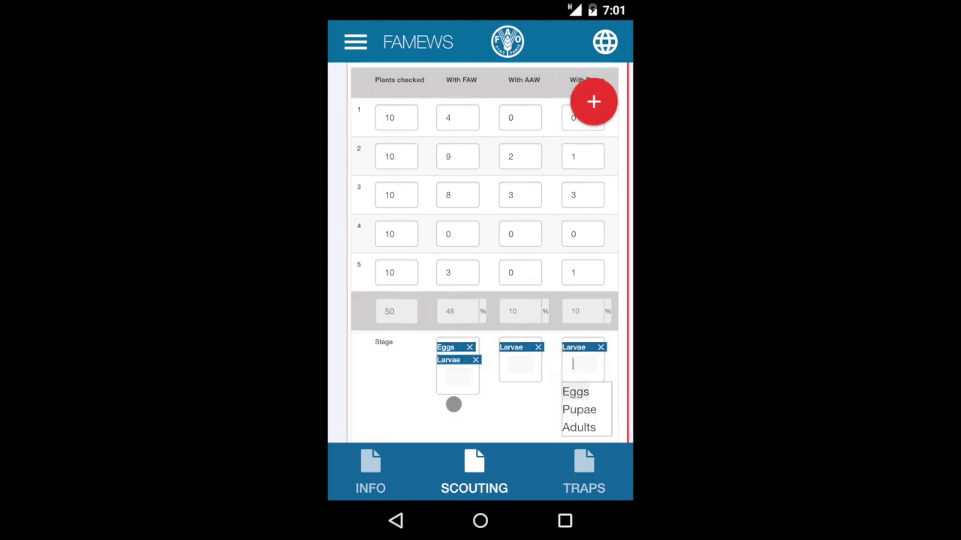
click(425, 403)
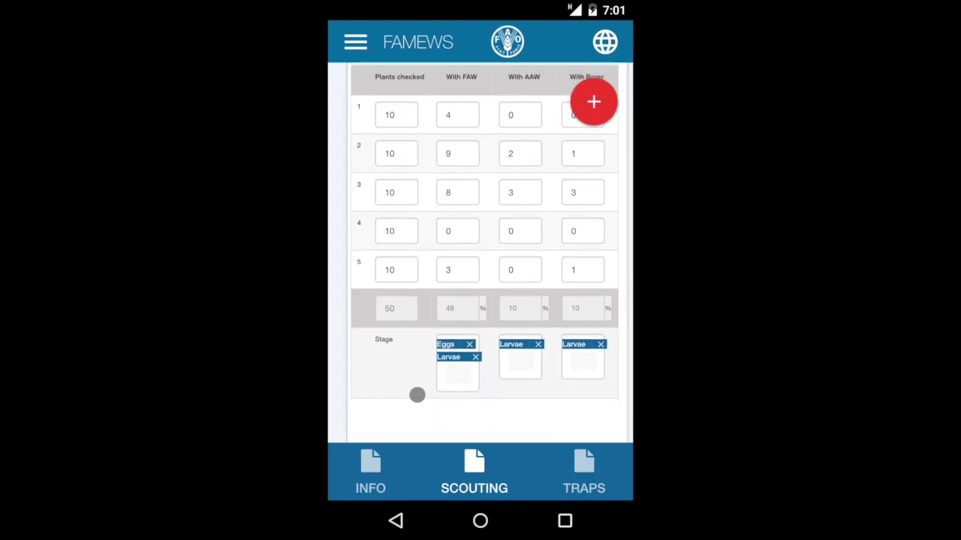
scroll(418, 399, down, 5)
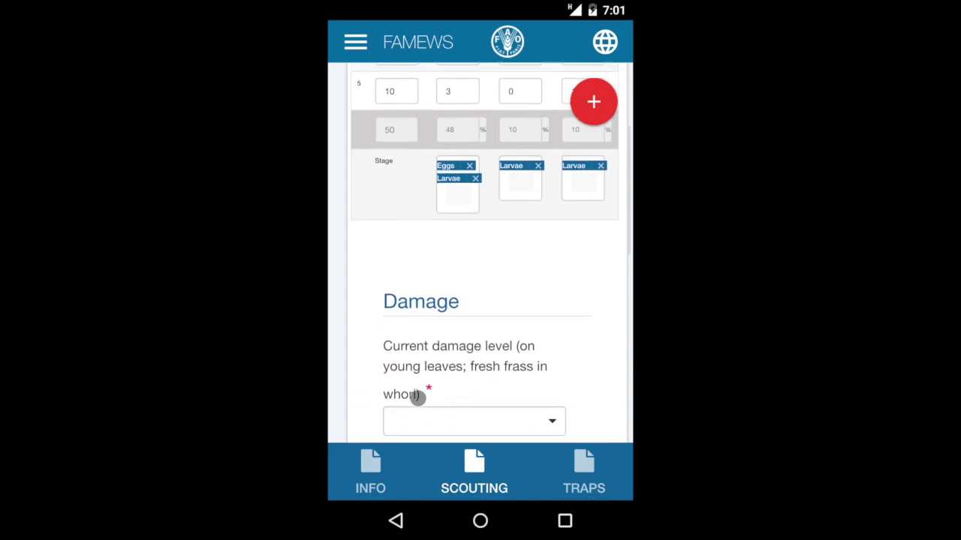
Step: Set current damage to Low and previous damage to None
scroll(418, 398, down, 1)
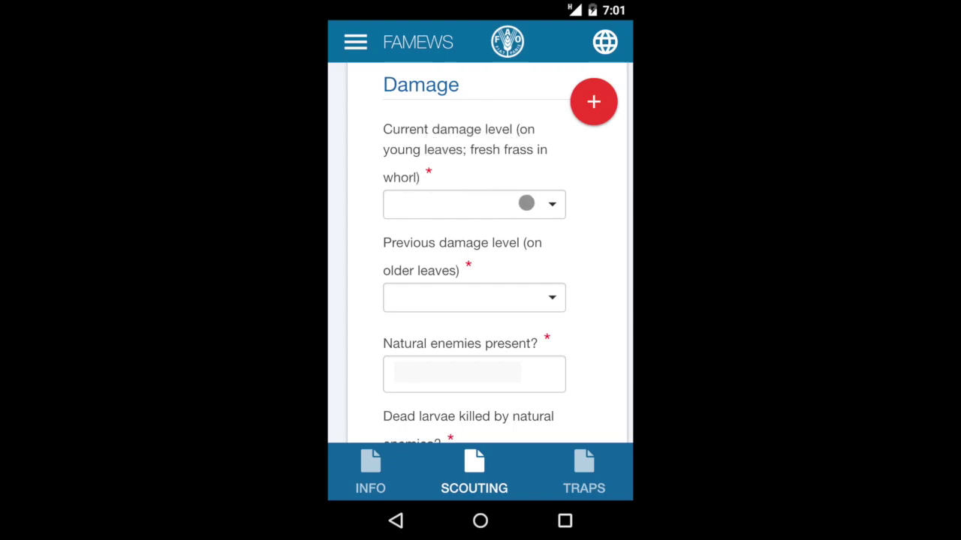
click(550, 205)
click(424, 278)
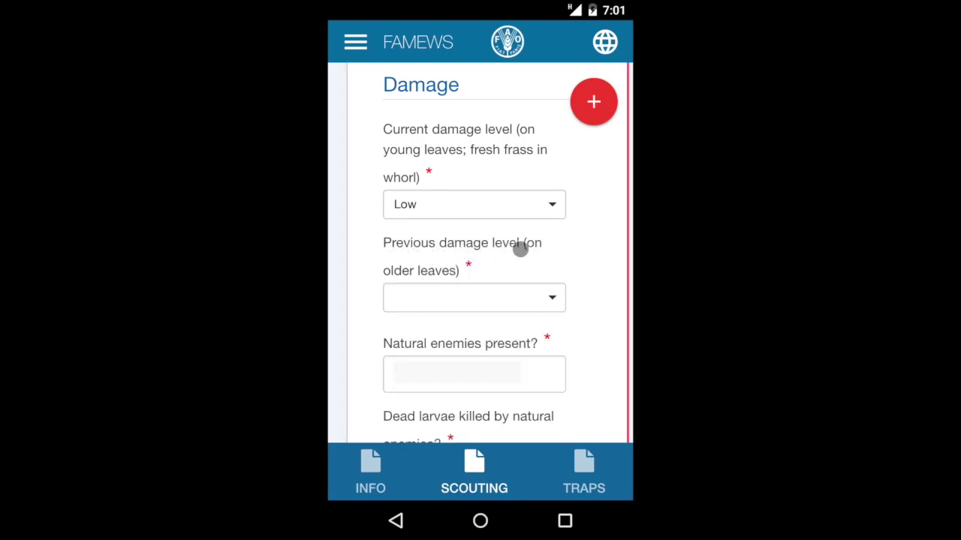
click(550, 297)
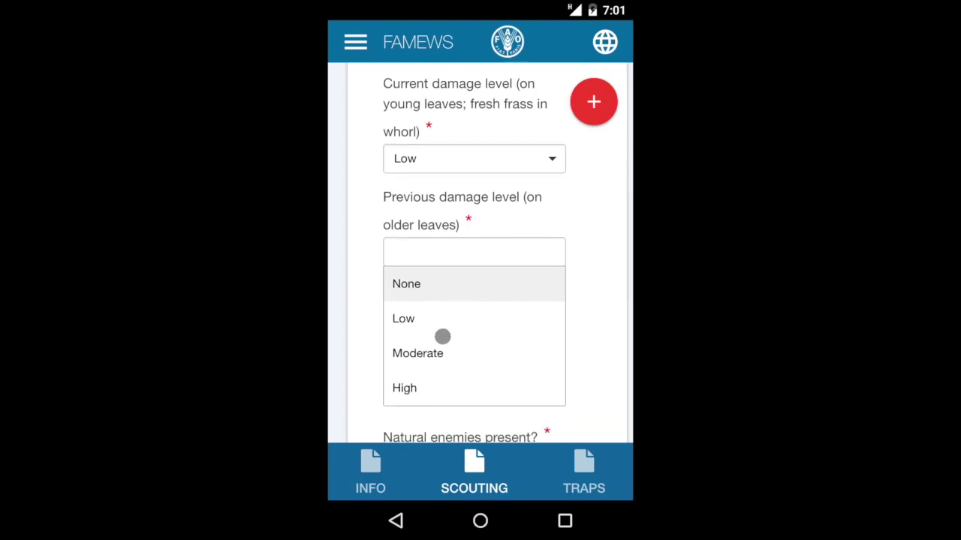
click(415, 293)
Step: Record Predators as the natural enemies and No for dead larvae killed by natural enemies
scroll(476, 225, down, 3)
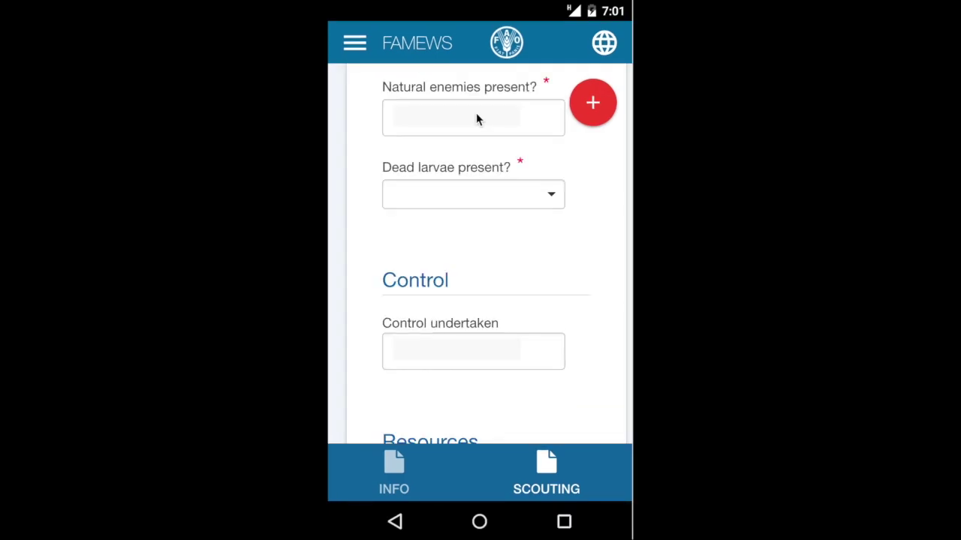
click(495, 122)
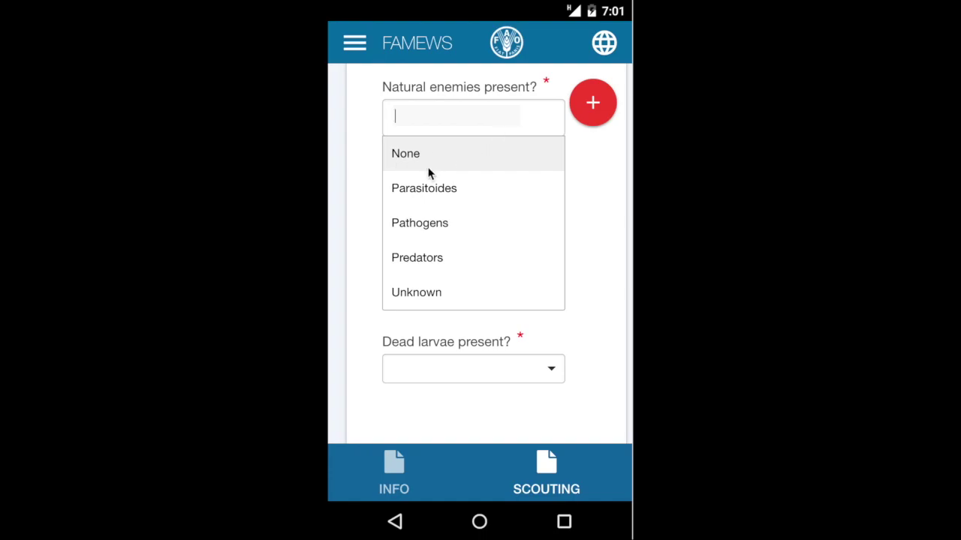
click(417, 257)
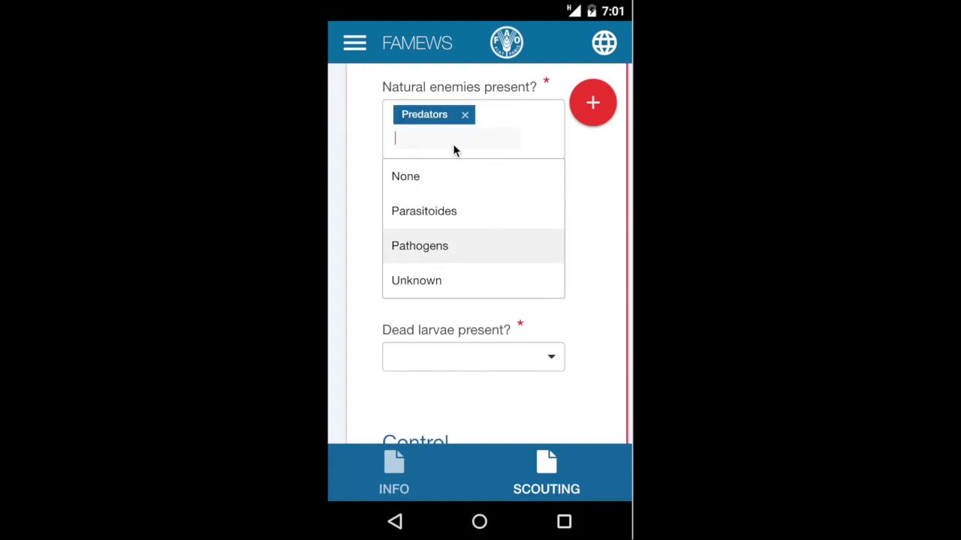
click(415, 210)
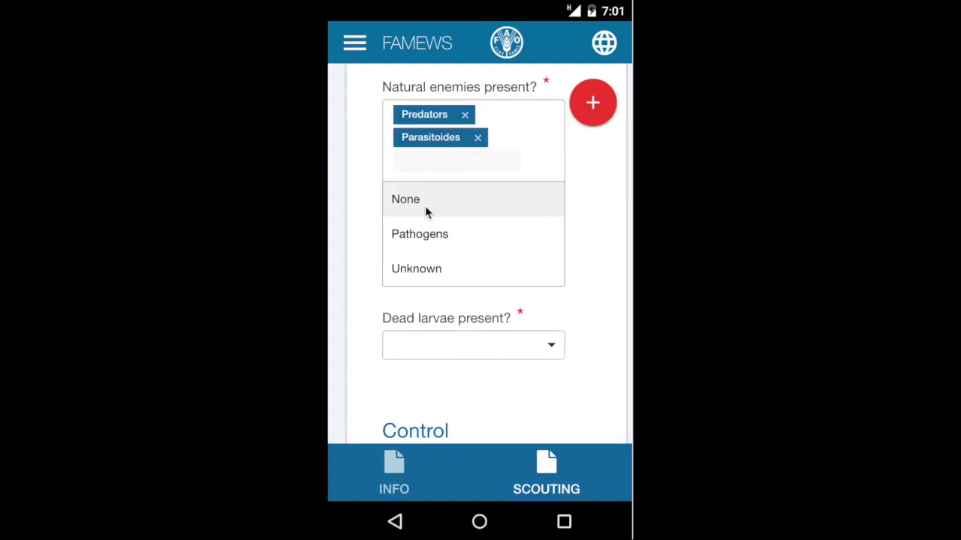
click(478, 139)
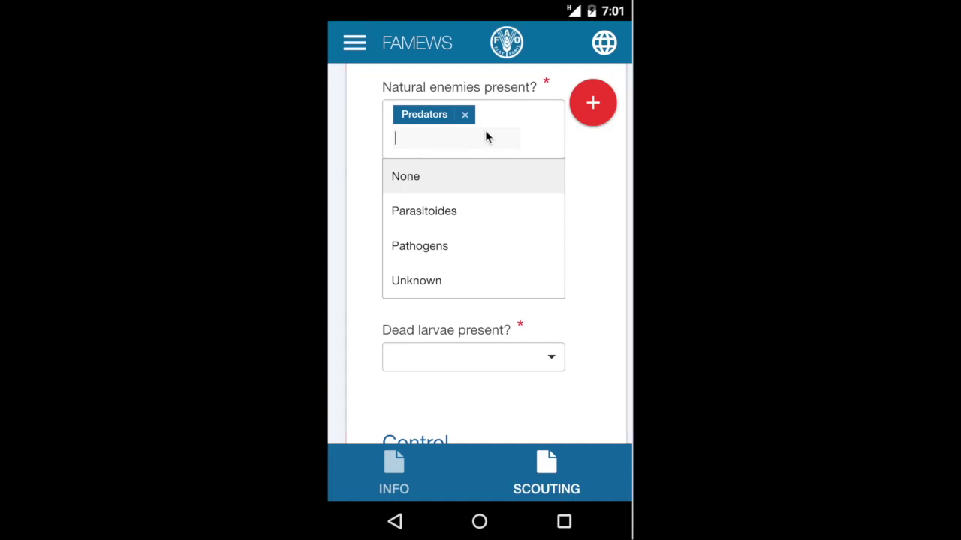
click(597, 209)
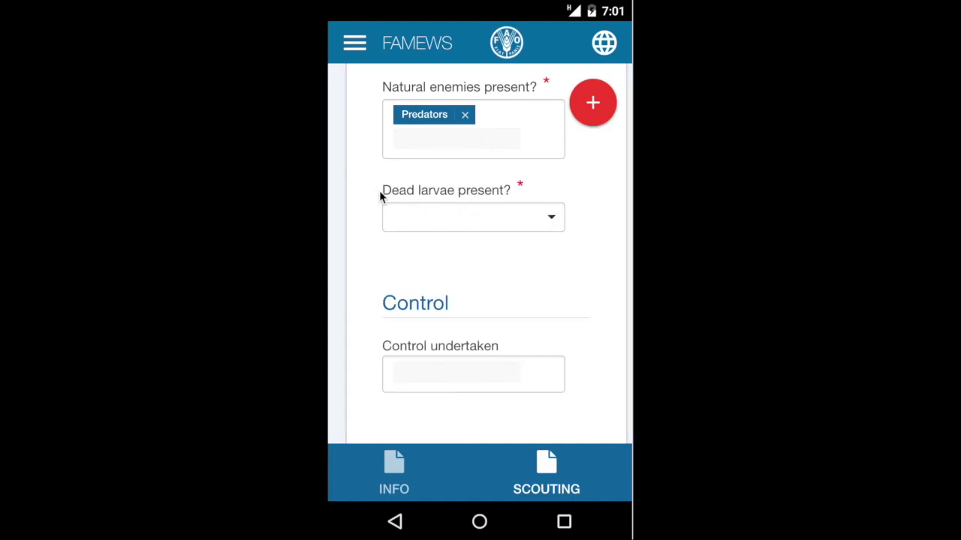
click(551, 220)
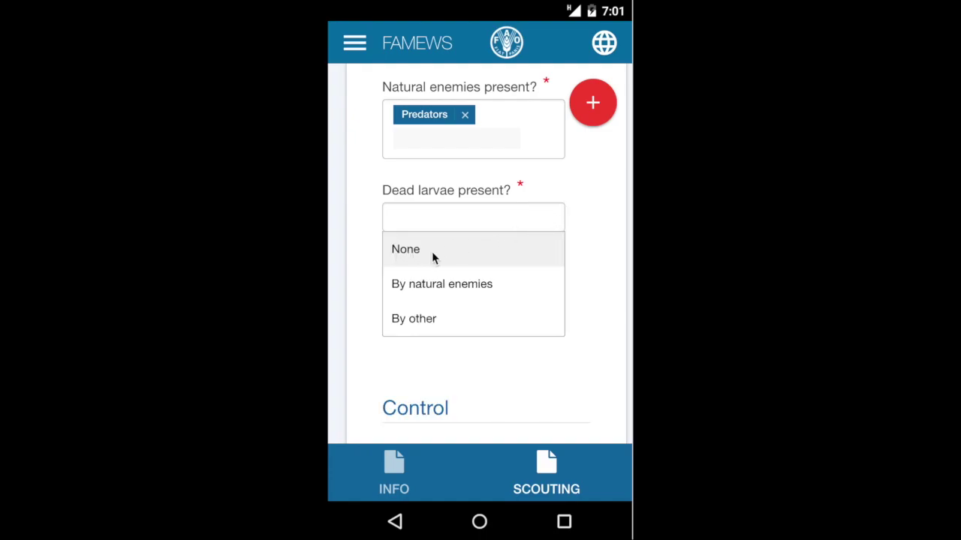
click(459, 288)
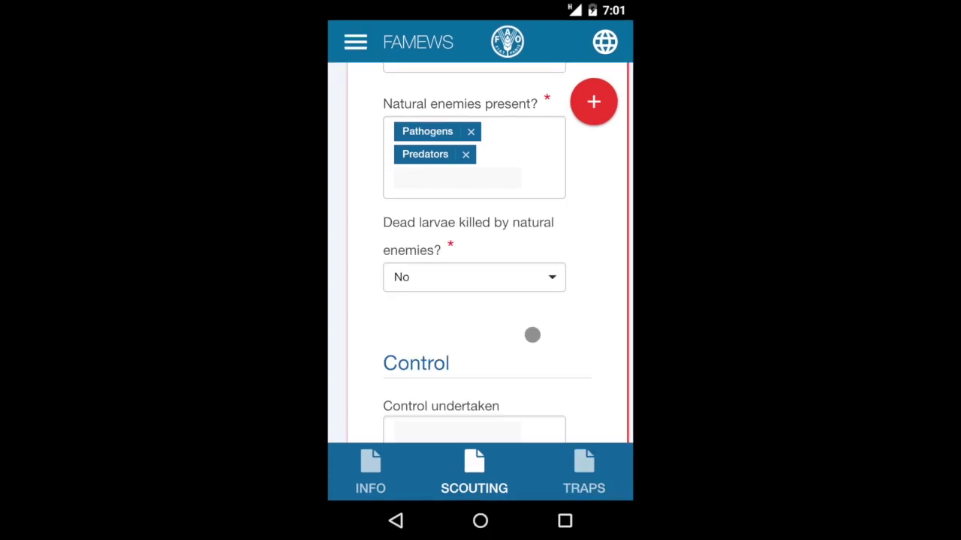
scroll(532, 334, down, 3)
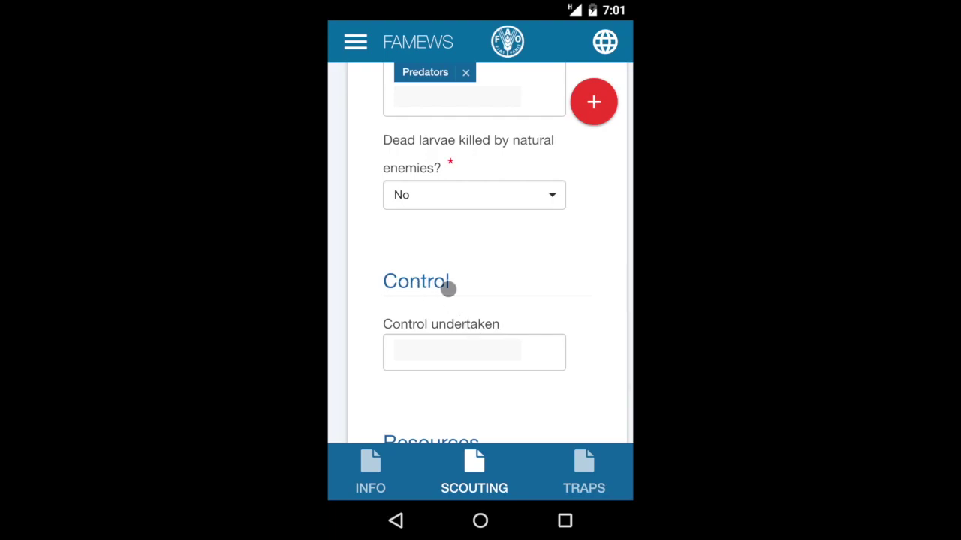
Step: Add Biocontrol, Cultural, Egg-squashing and Hand-picking as control types
click(523, 350)
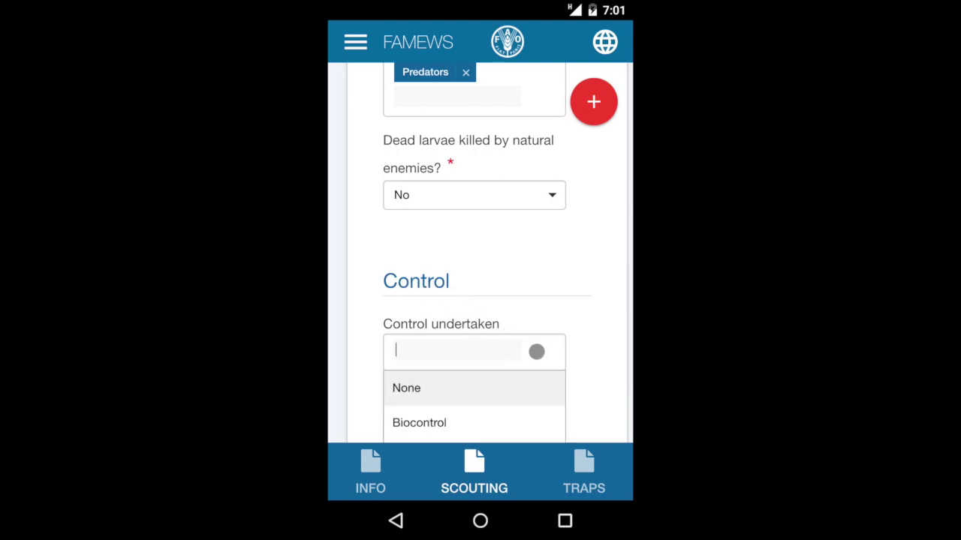
scroll(536, 352, down, 3)
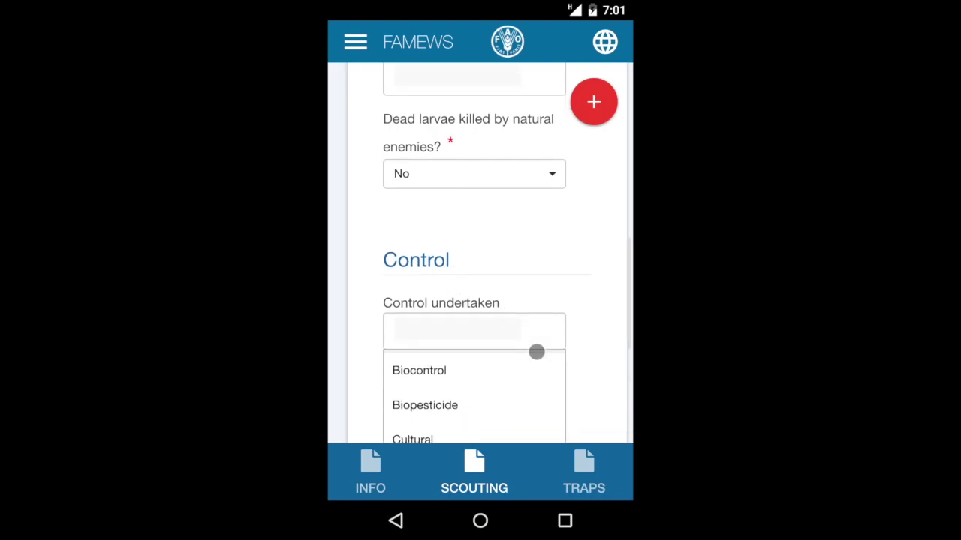
scroll(521, 308, up, 2)
drag(442, 227, 438, 413)
click(593, 339)
drag(593, 339, 497, 320)
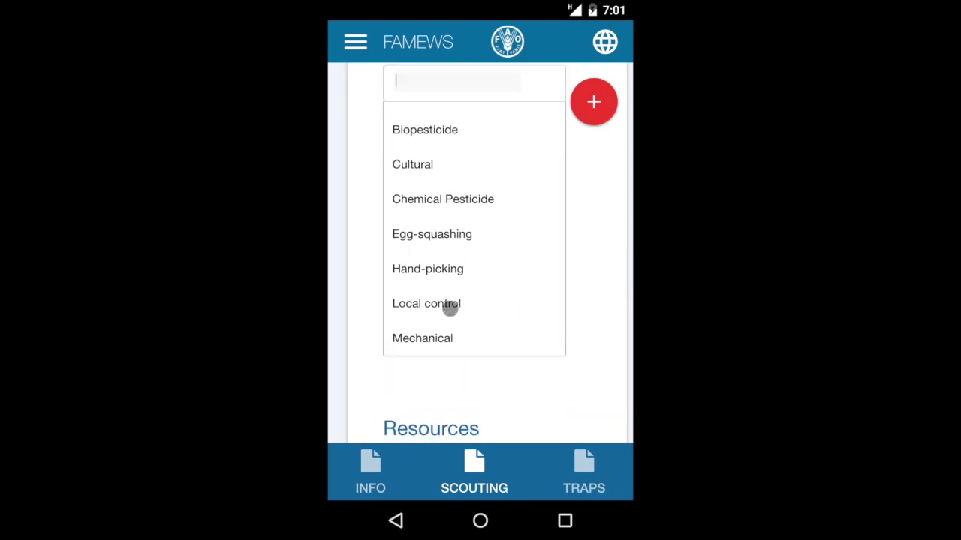
drag(500, 283, 500, 285)
click(446, 233)
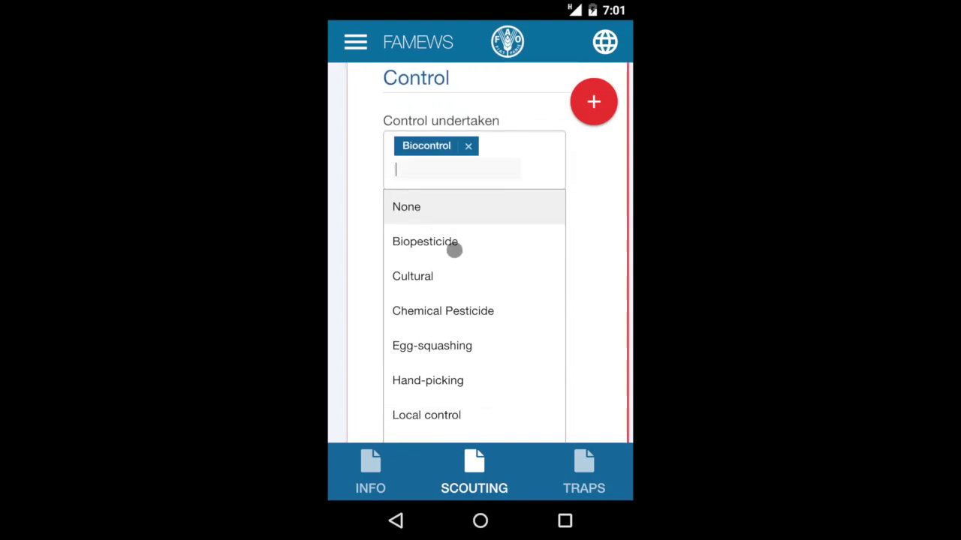
click(429, 275)
click(456, 339)
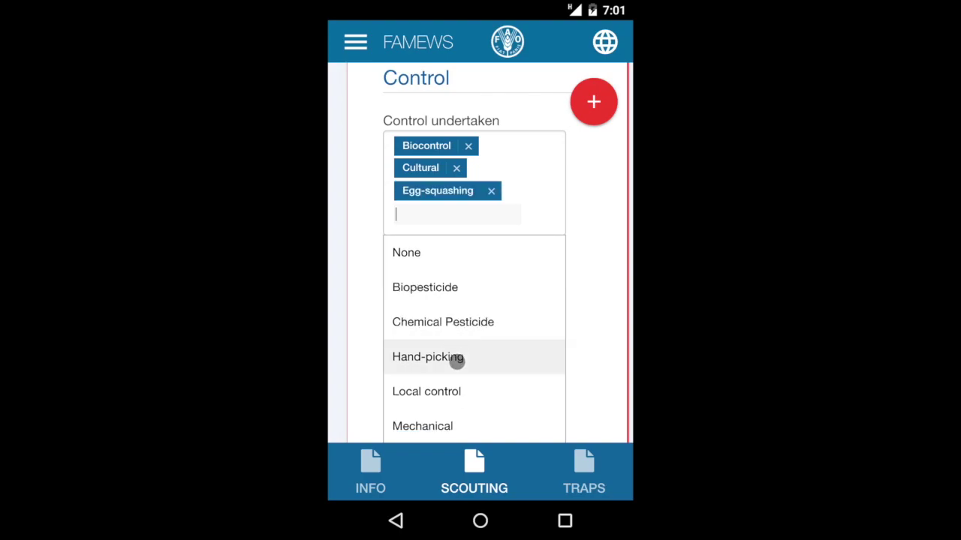
click(507, 357)
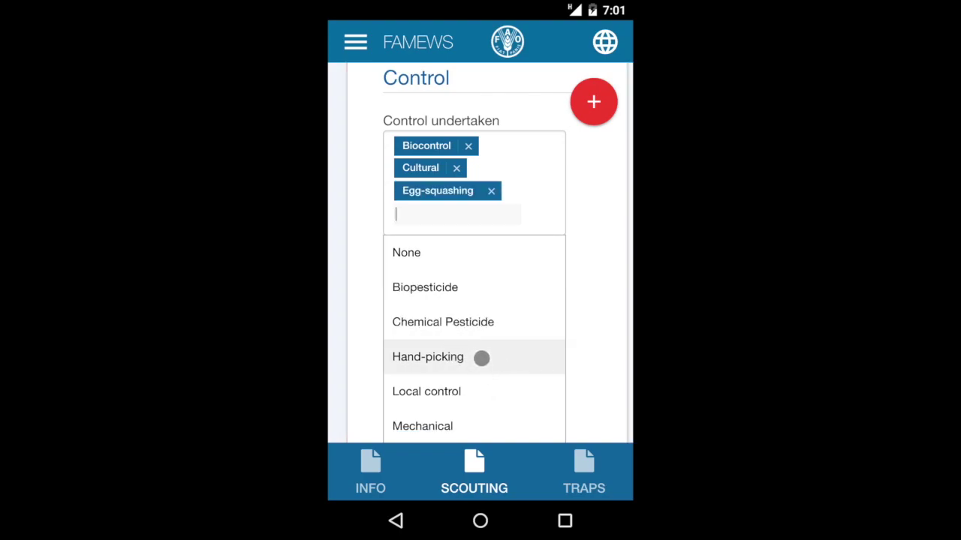
click(455, 364)
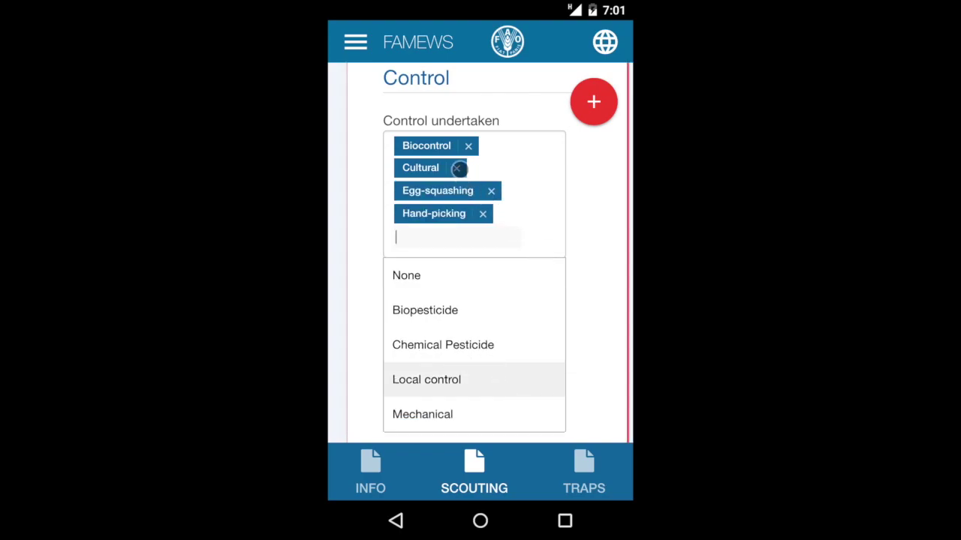
Step: Remove all control types except Biocontrol, then add Biopesticide
click(457, 169)
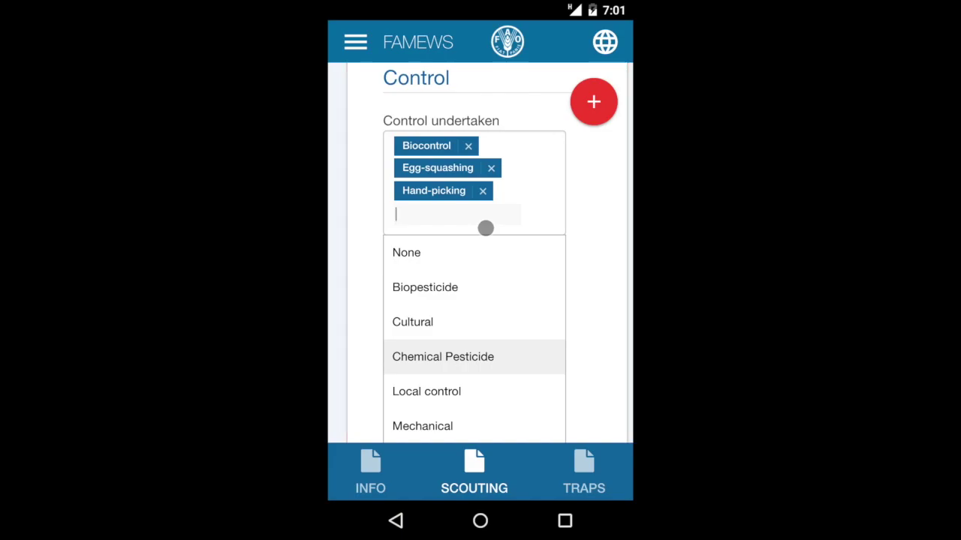
click(420, 252)
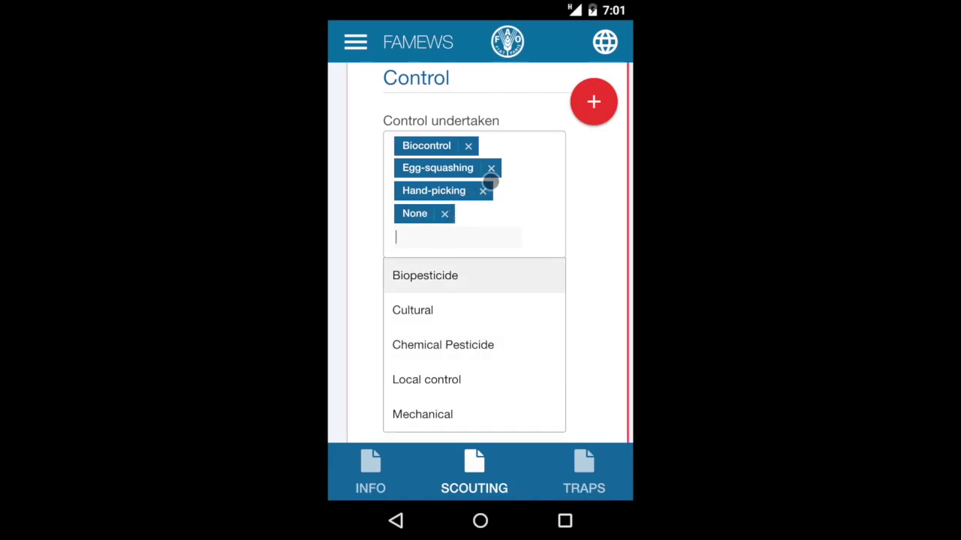
click(445, 214)
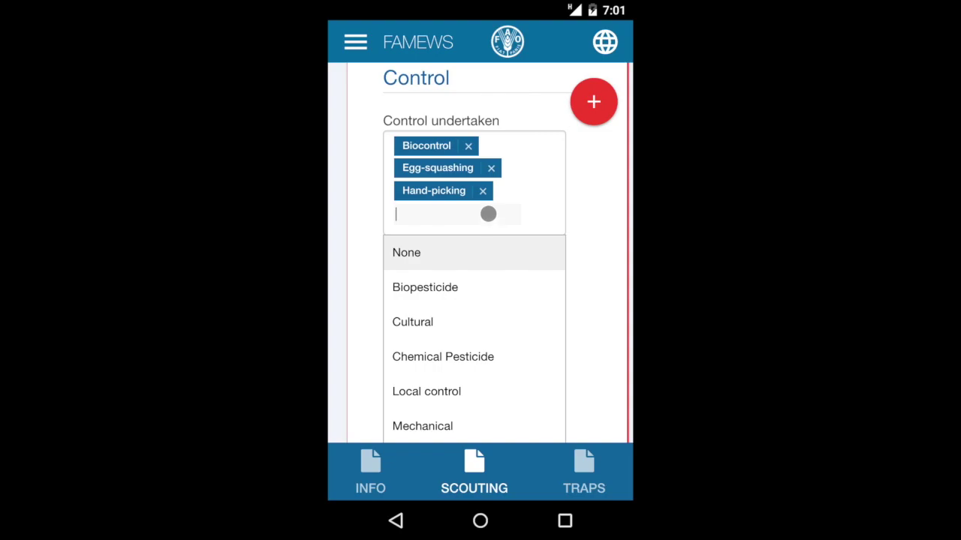
click(482, 191)
click(496, 170)
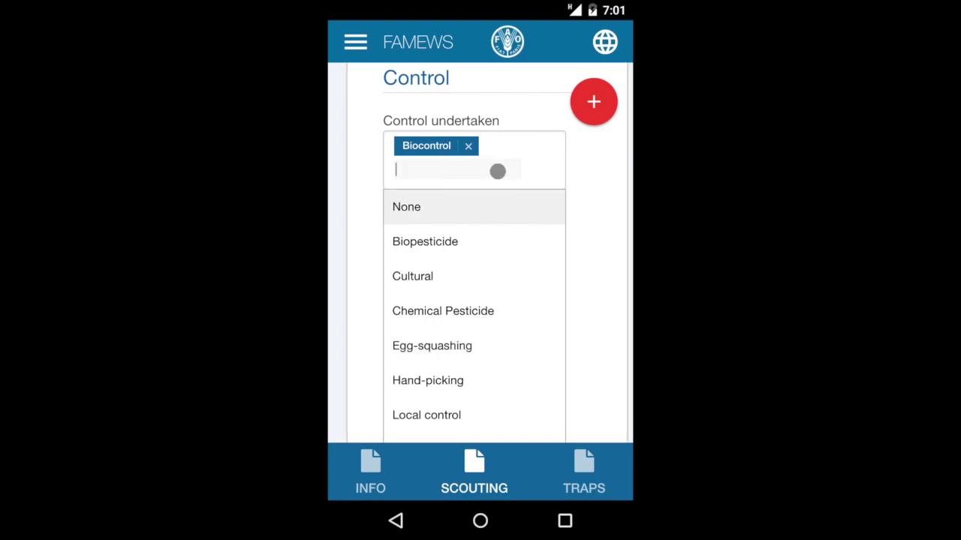
click(440, 242)
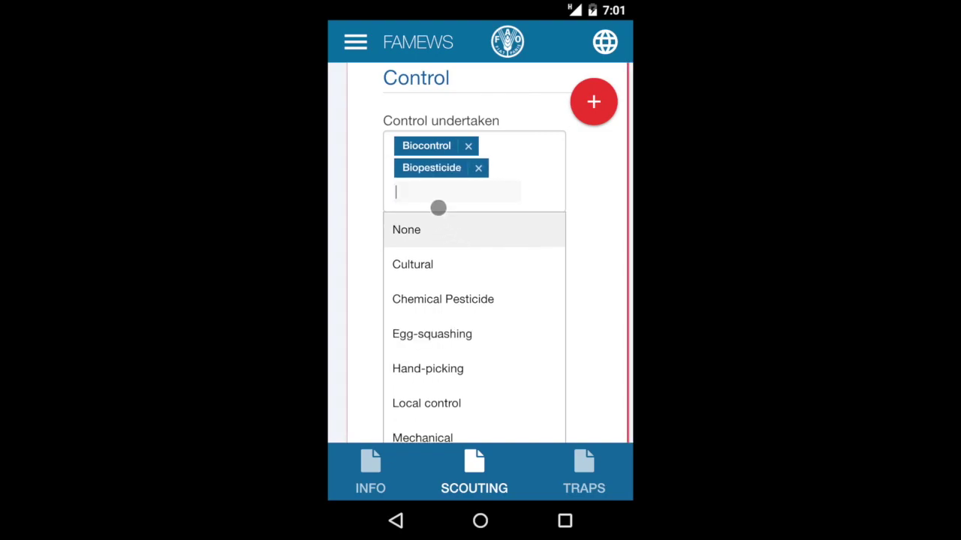
click(578, 222)
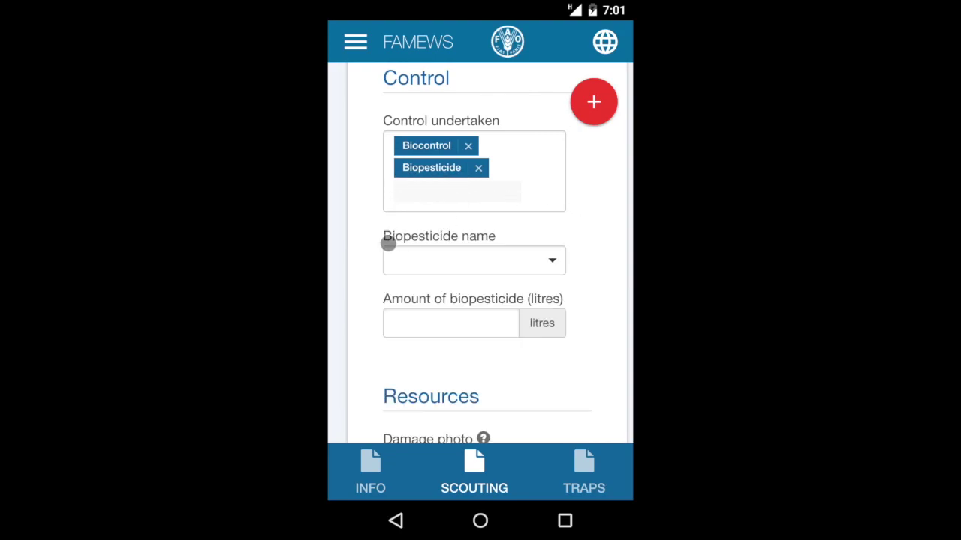
Step: Set the biopesticide to Metarhizium at 2 litres
click(547, 259)
scroll(479, 349, down, 2)
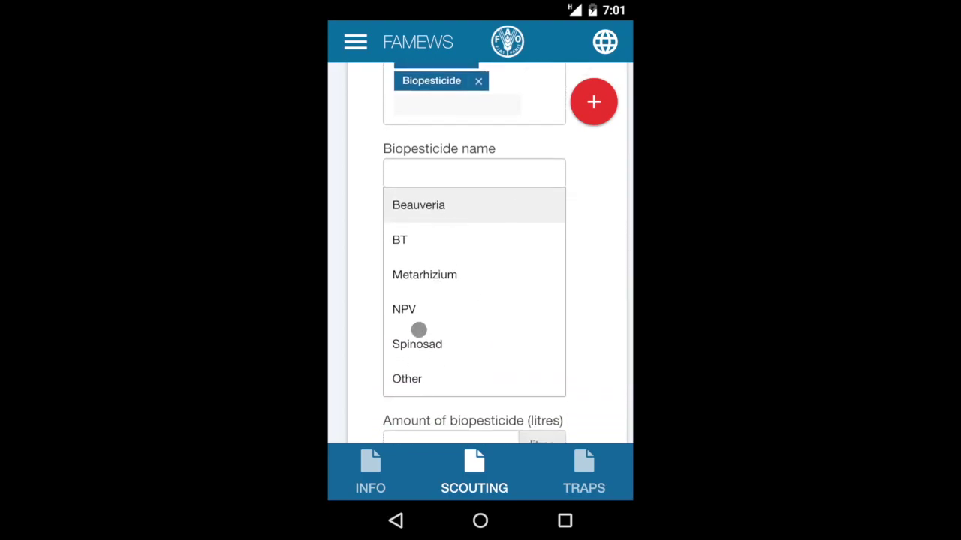
click(419, 277)
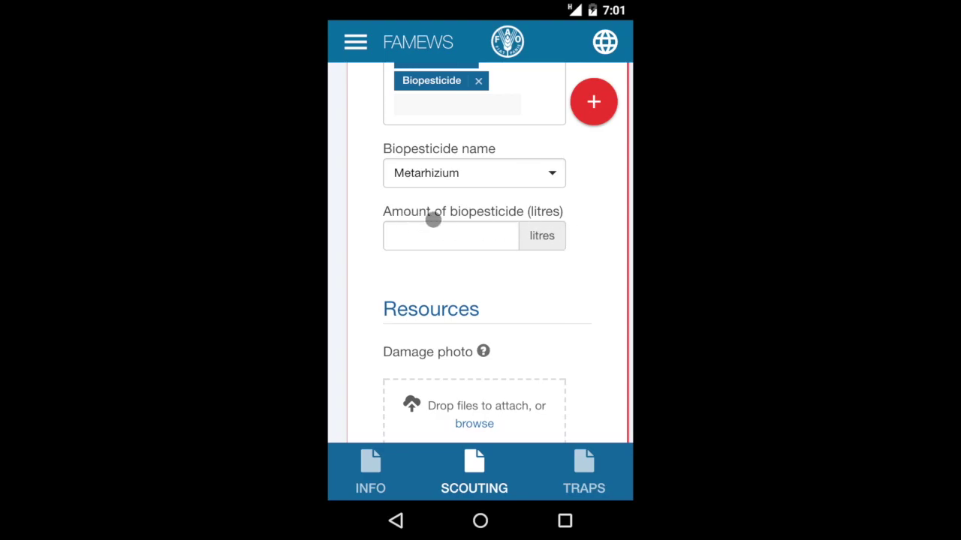
click(476, 241)
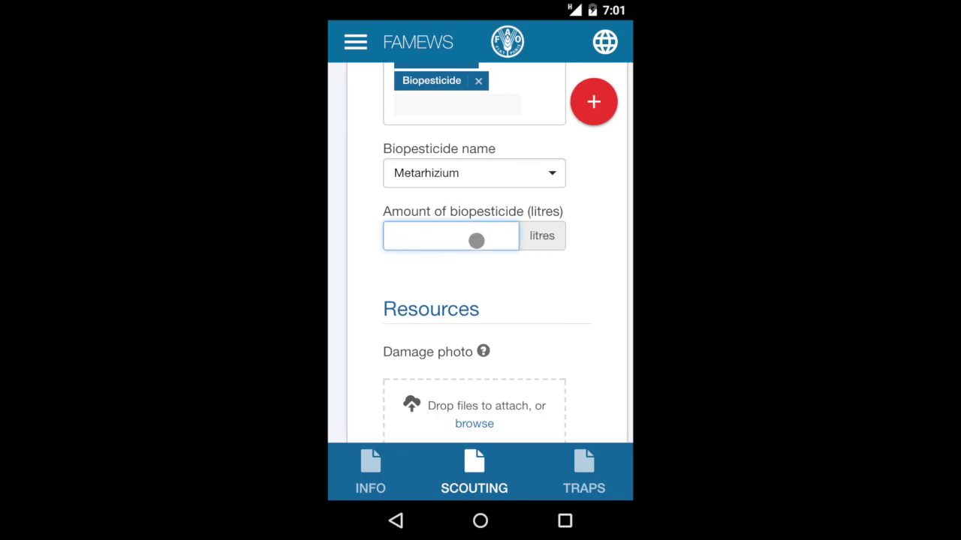
text(2)
click(562, 277)
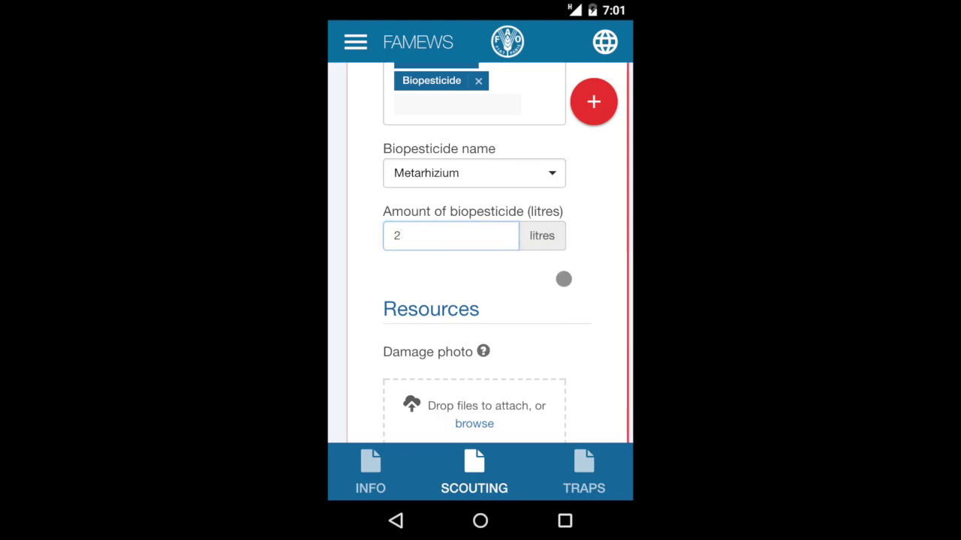
scroll(594, 244, up, 3)
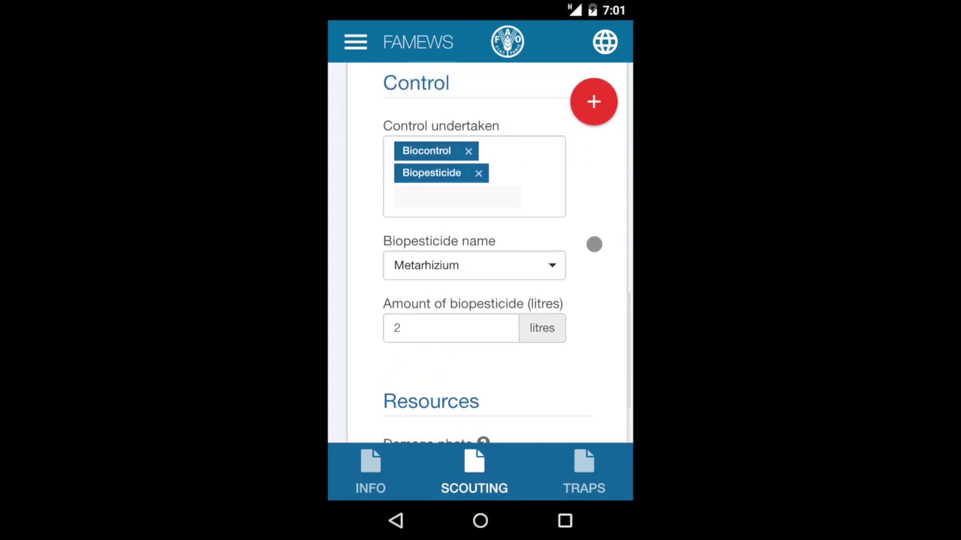
Step: Replace Biopesticide and Biocontrol with Chemical Pesticide as the control type
click(481, 174)
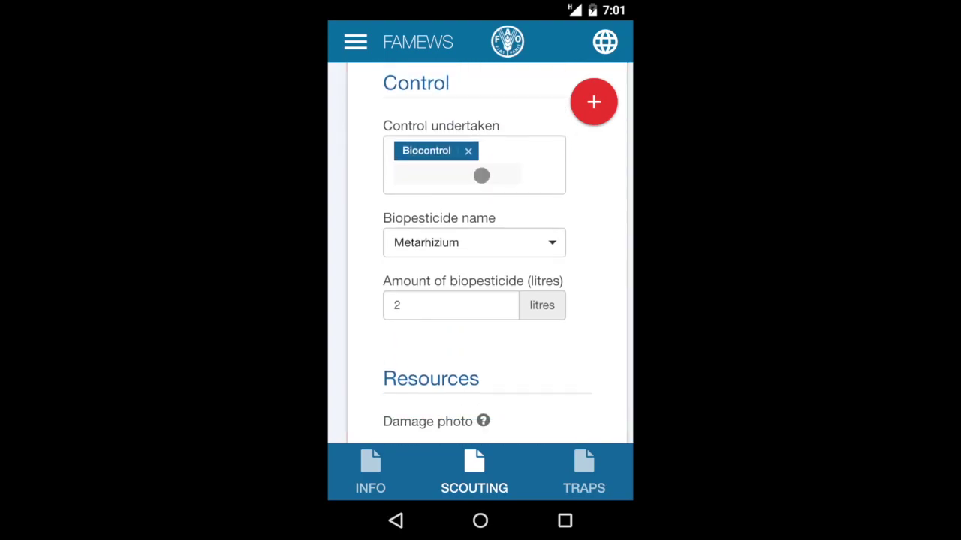
click(460, 175)
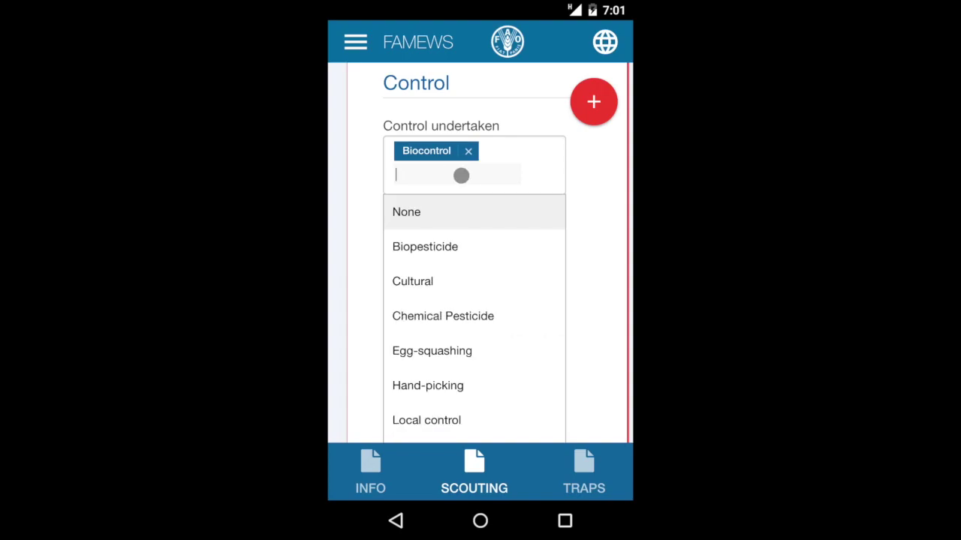
click(433, 316)
drag(432, 316, 575, 243)
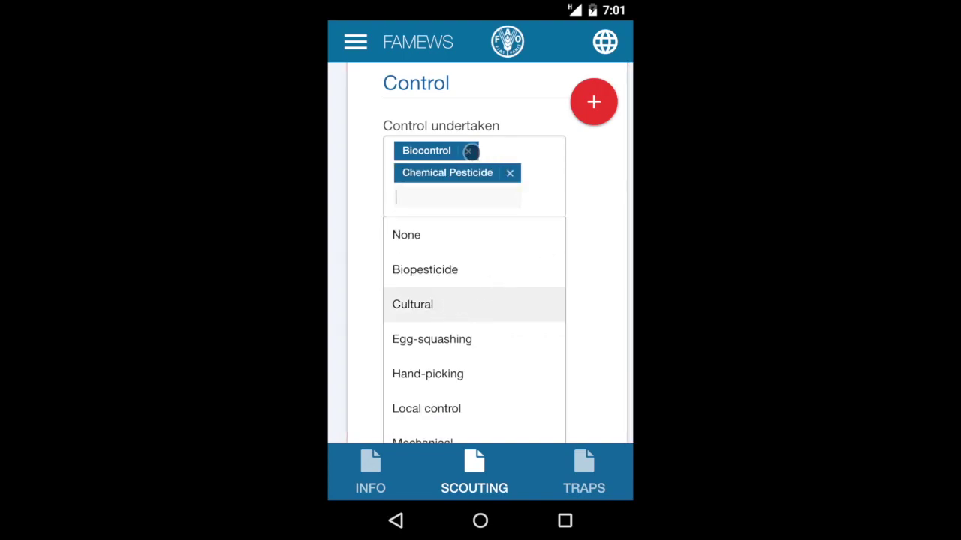
click(468, 151)
click(592, 202)
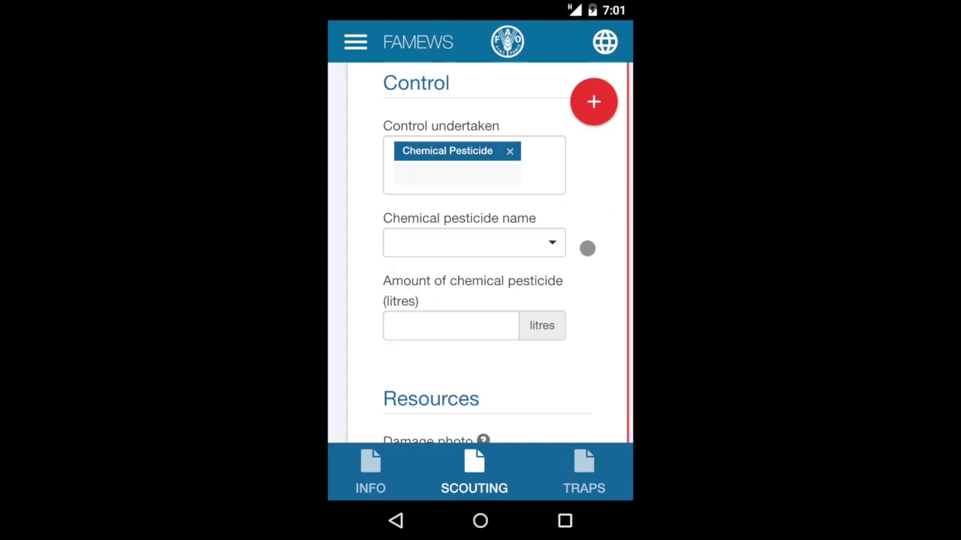
drag(590, 267, 485, 219)
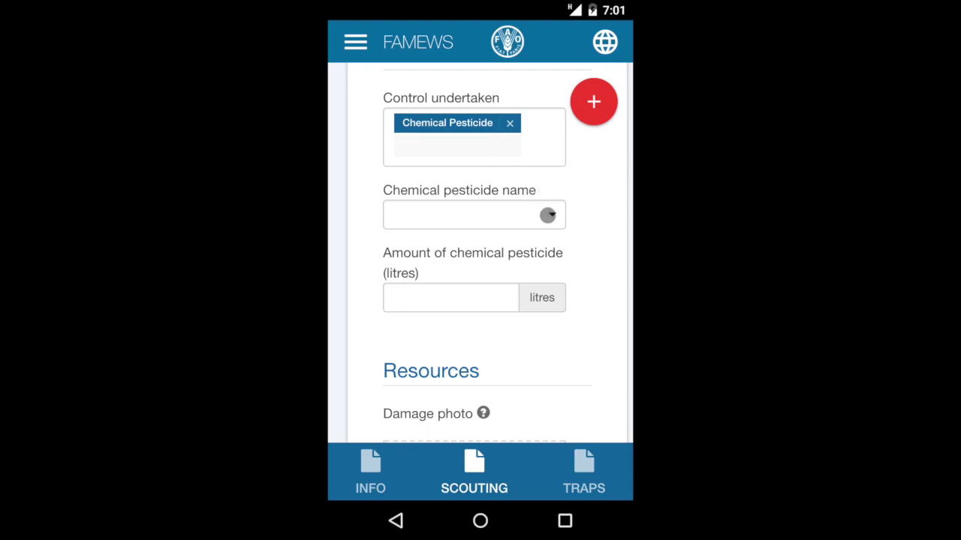
Step: Record Malathion at 1 litre, then remove Chemical Pesticide from the control types
click(548, 216)
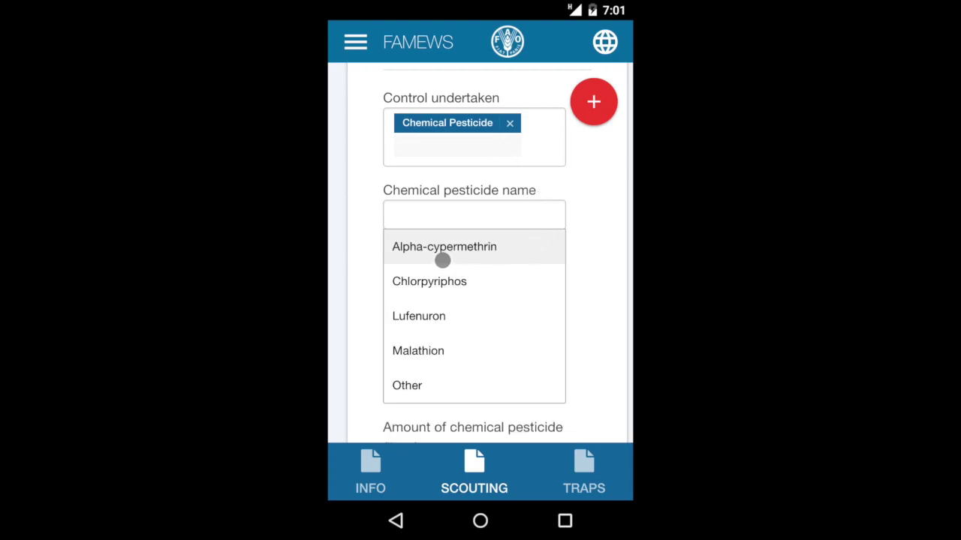
click(423, 356)
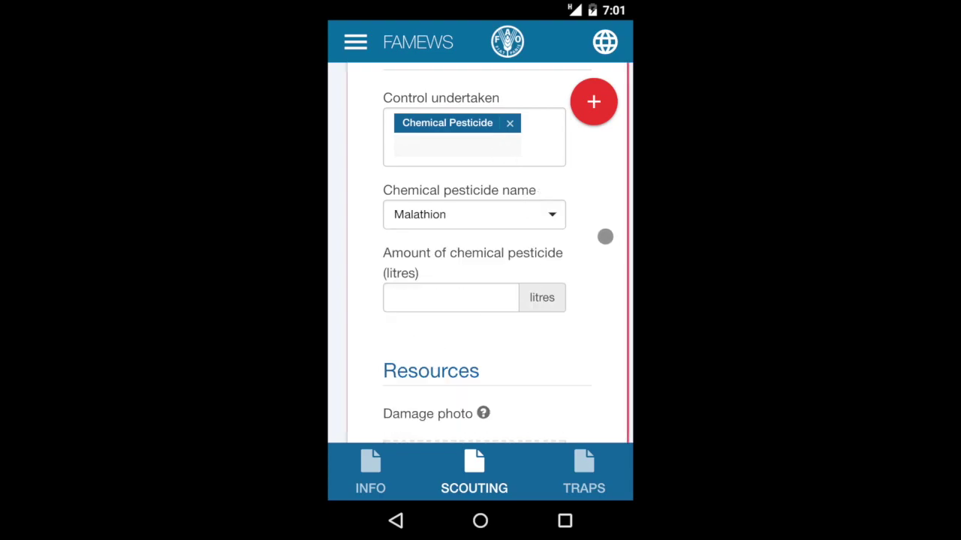
click(448, 304)
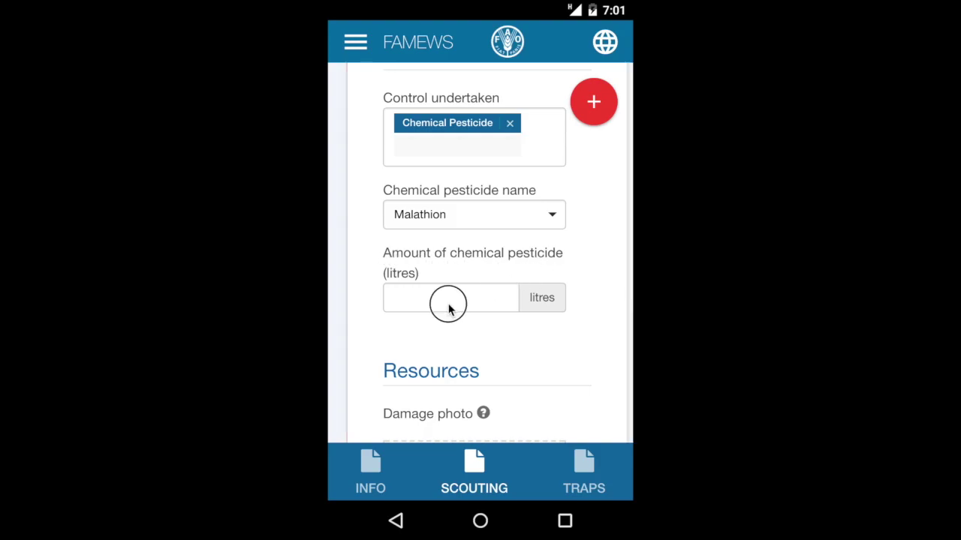
text(1)
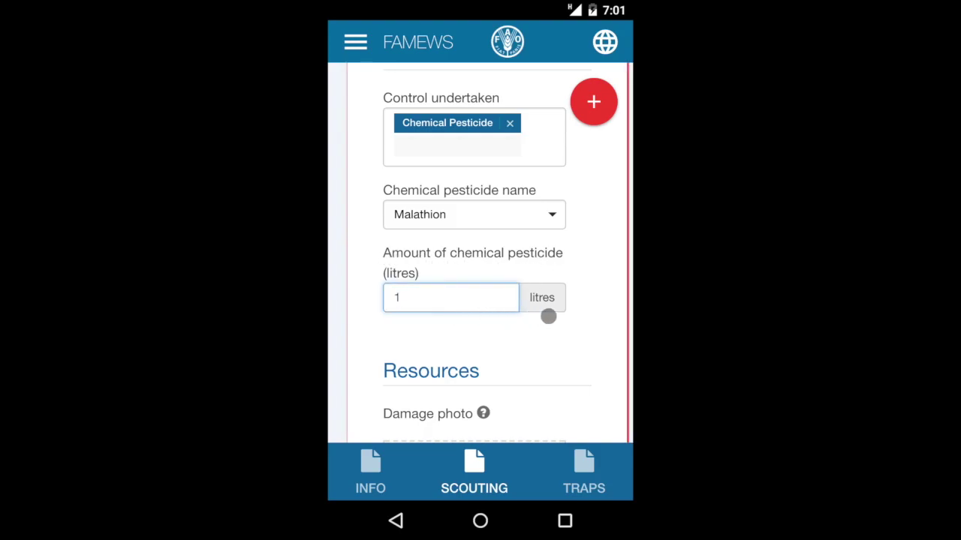
click(590, 316)
click(519, 132)
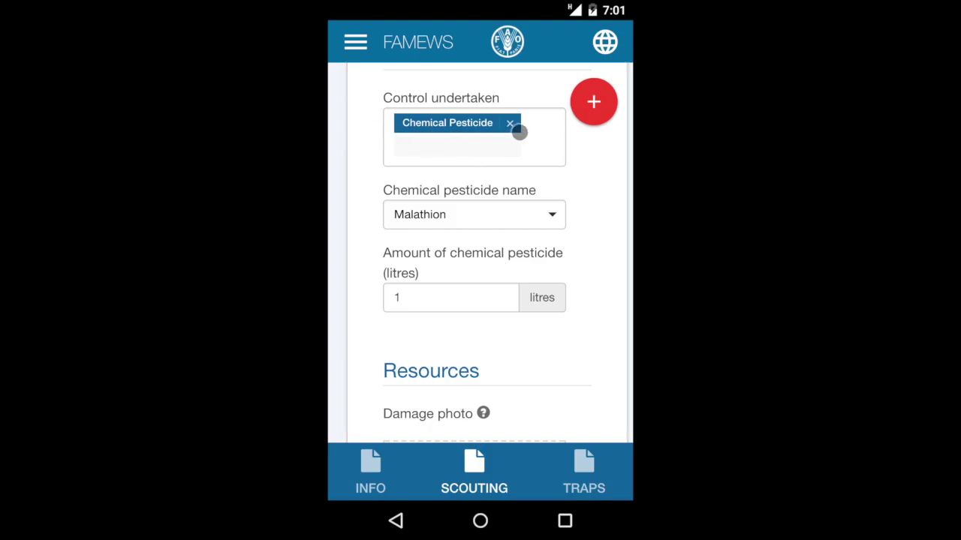
Step: Set Local control as the control type undertaken
click(467, 125)
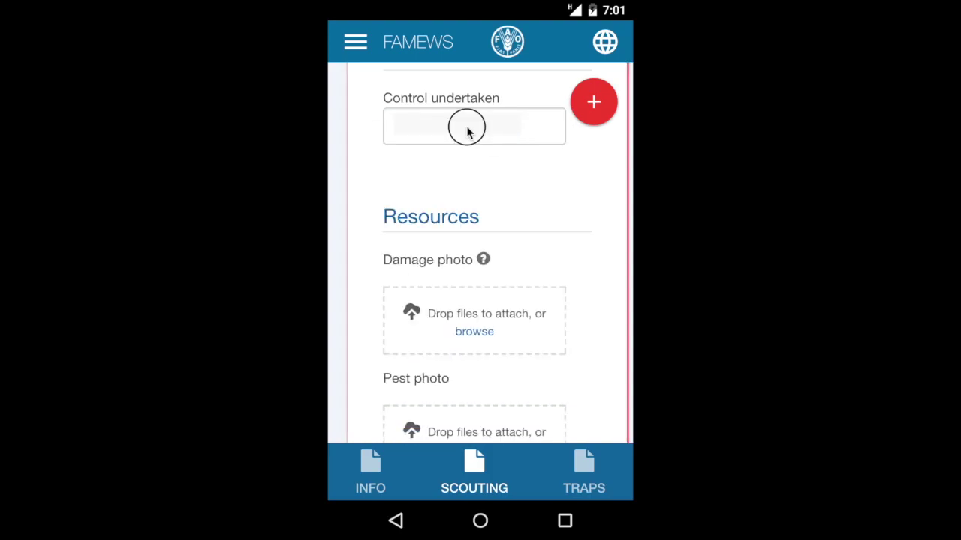
drag(488, 249, 397, 285)
click(447, 293)
click(408, 288)
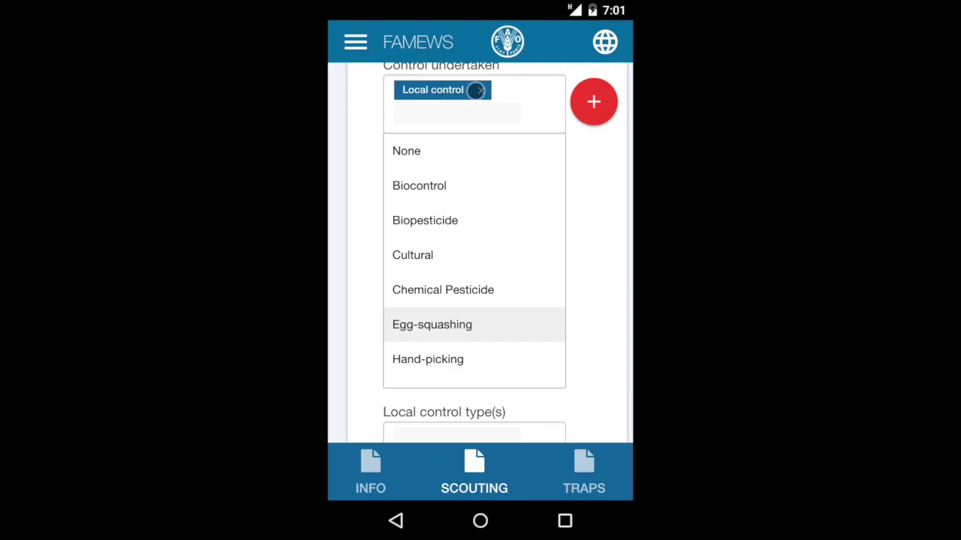
click(604, 184)
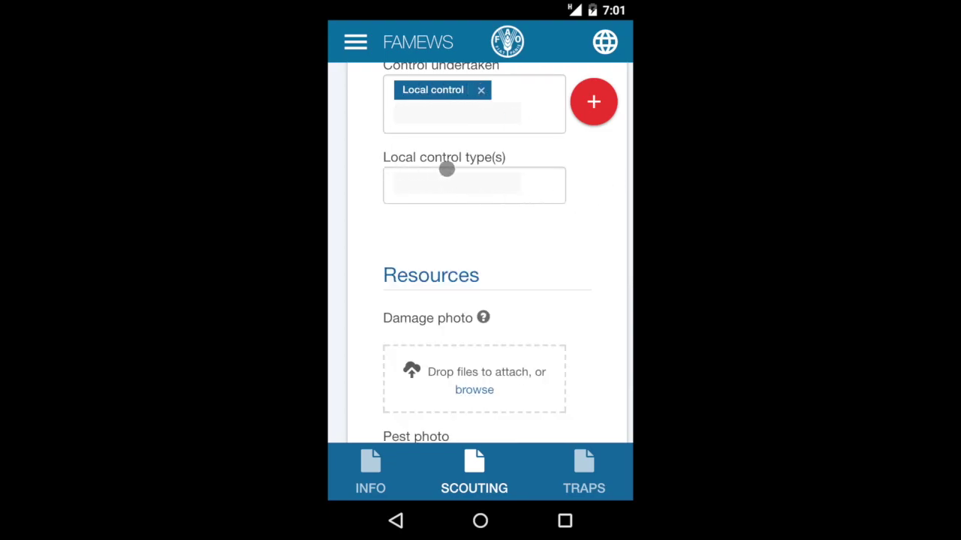
Step: Choose Ash, Neem and Soap as the local control types
click(530, 184)
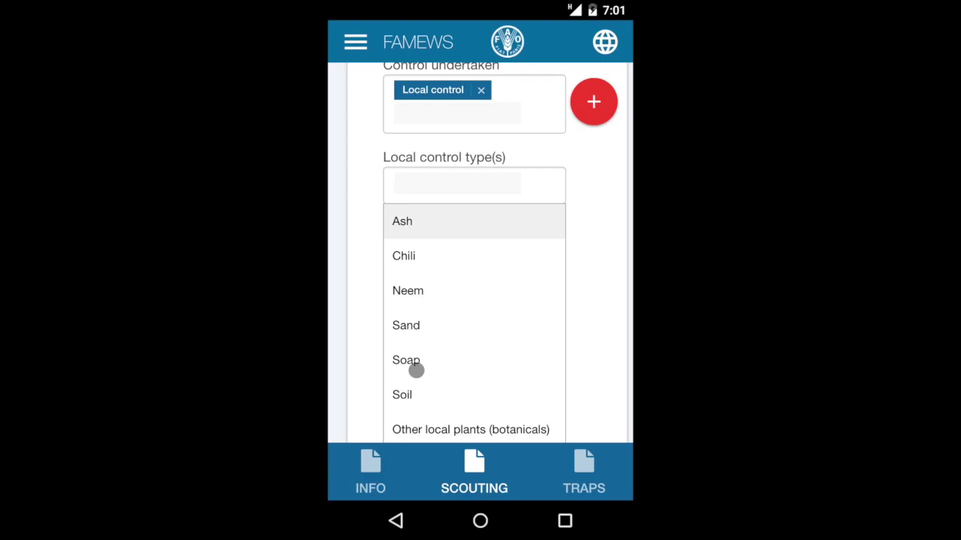
scroll(472, 379, down, 1)
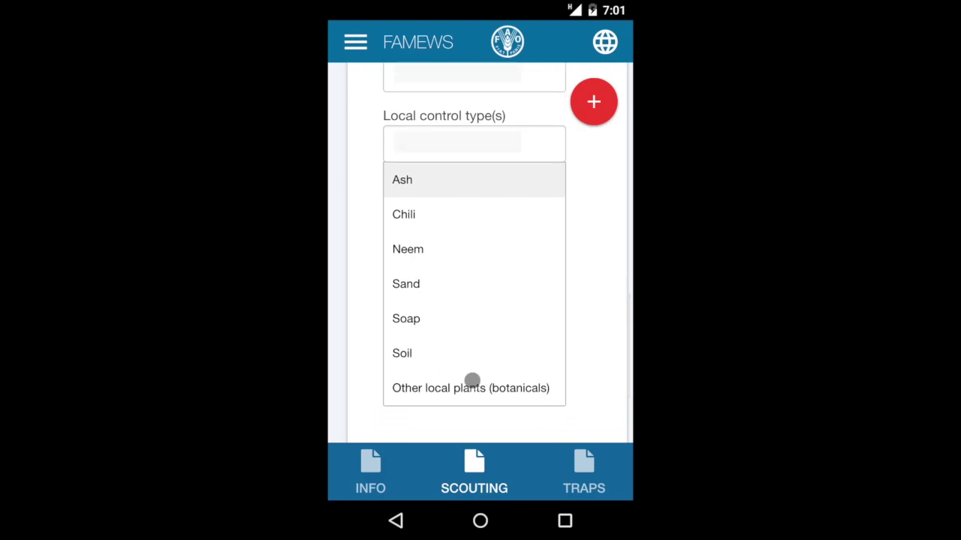
click(410, 188)
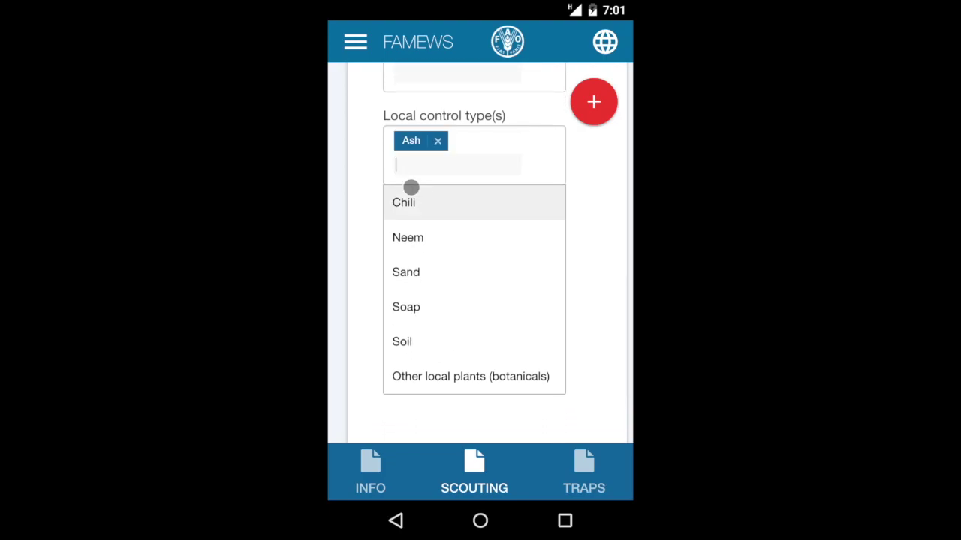
click(406, 235)
click(412, 273)
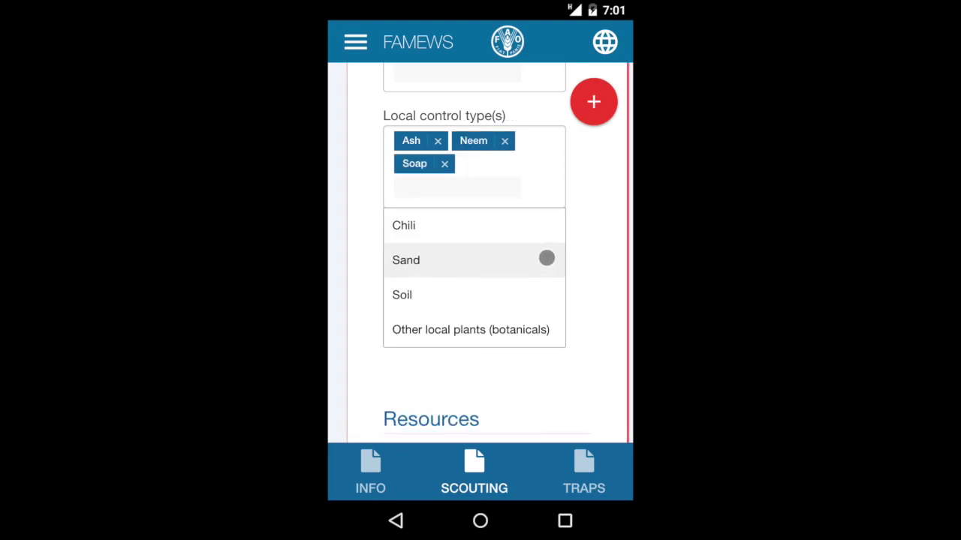
click(588, 261)
scroll(596, 270, down, 5)
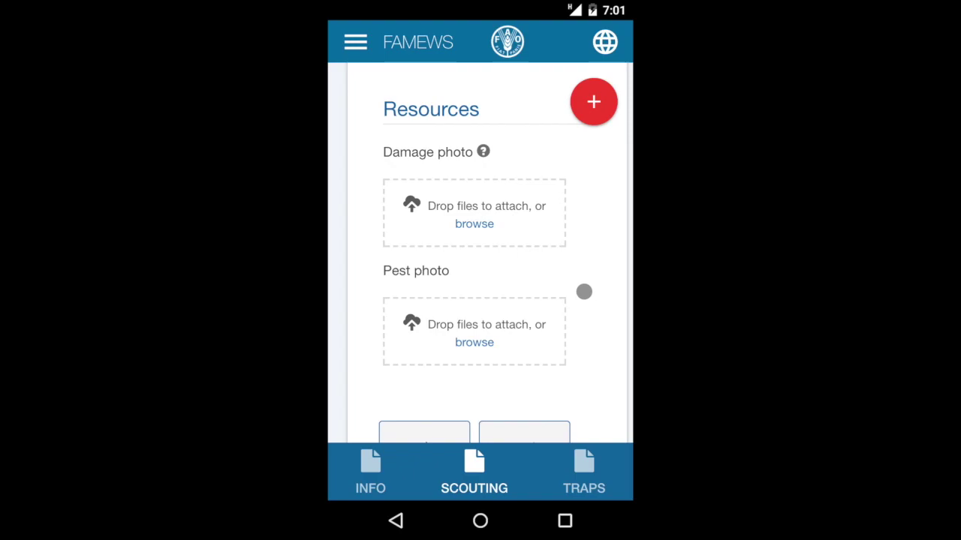
Step: Leave the Resources photos empty and move on to the Traps section
scroll(583, 290, down, 2)
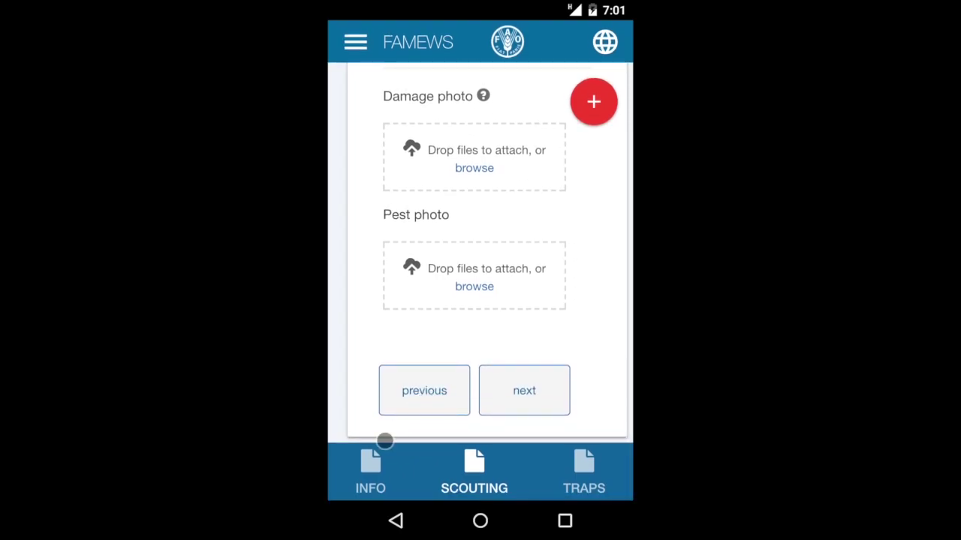
click(531, 400)
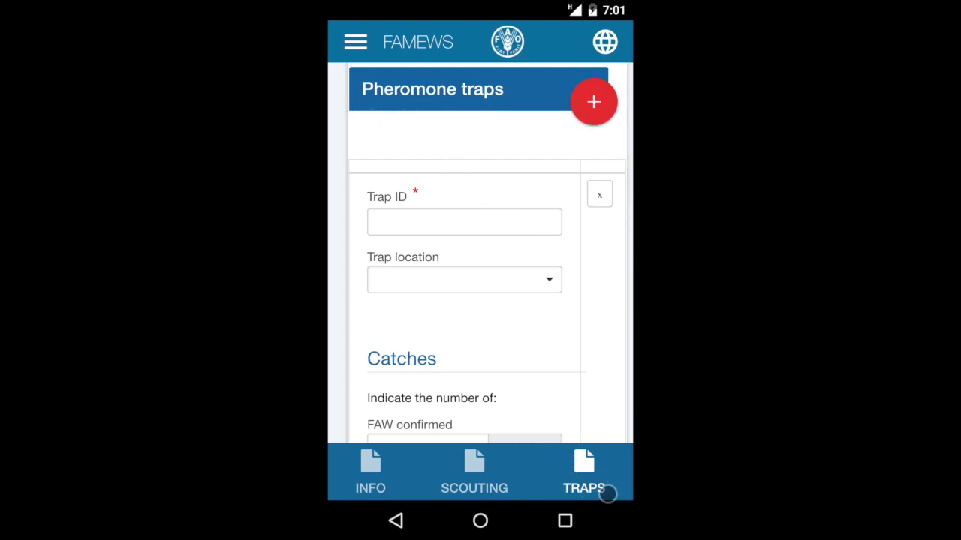
Step: Enter Trap ID KE000032 and set the trap location to Field centre
click(441, 228)
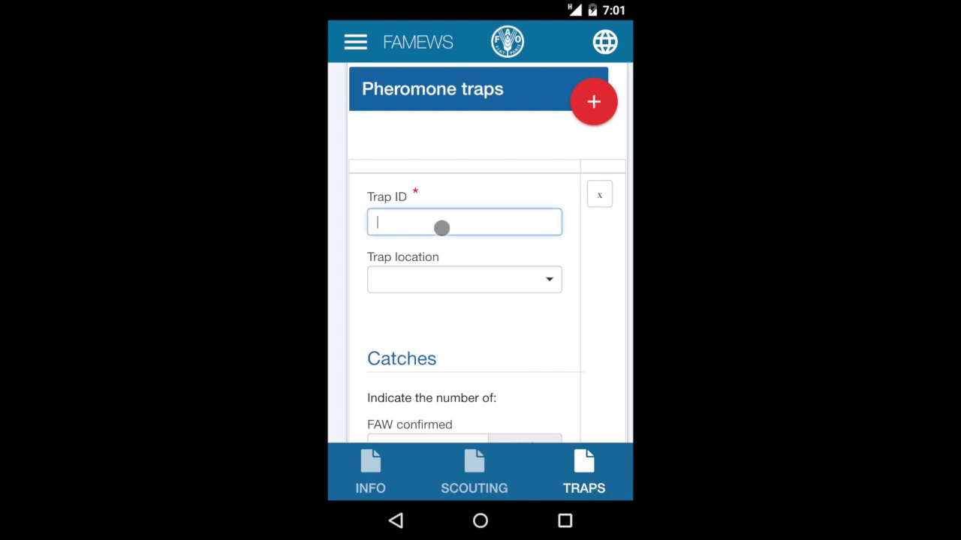
text(KE)
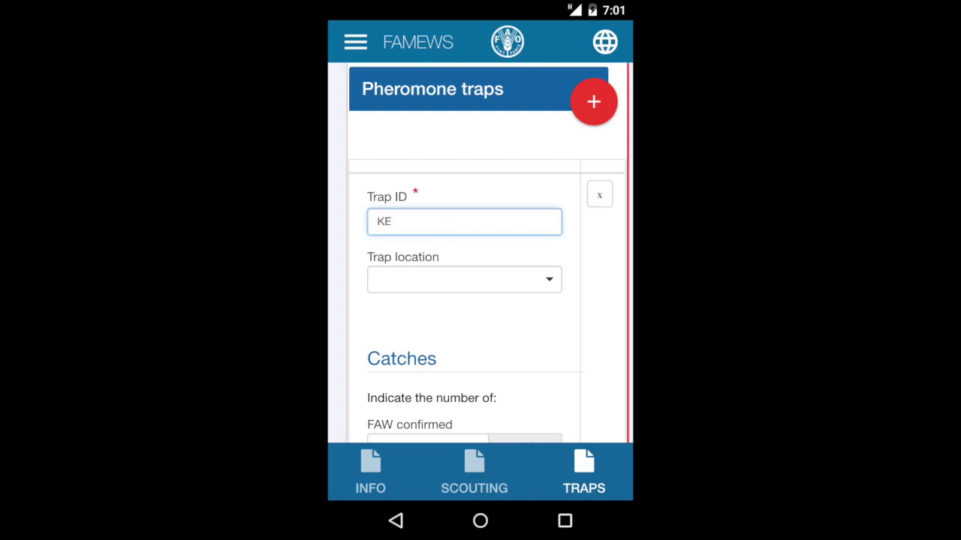
text(000032)
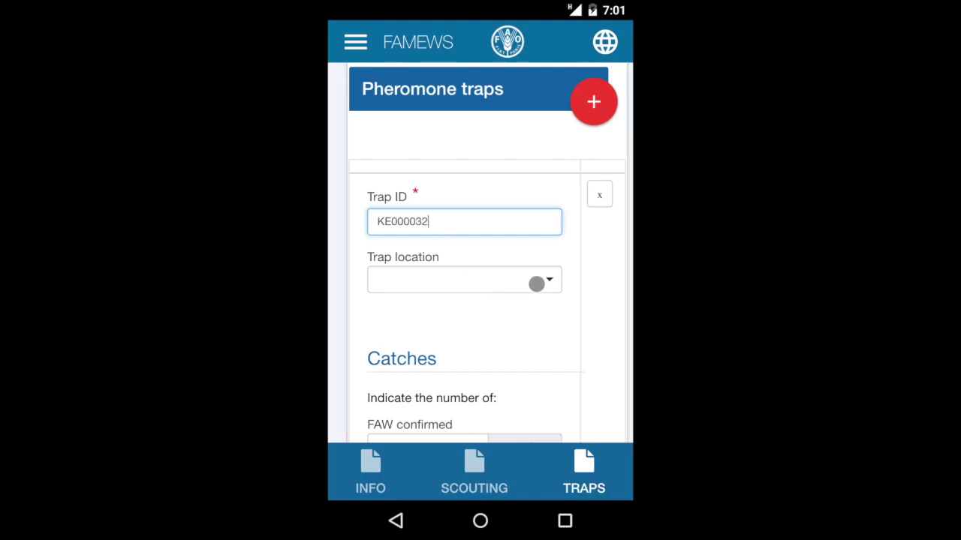
click(537, 279)
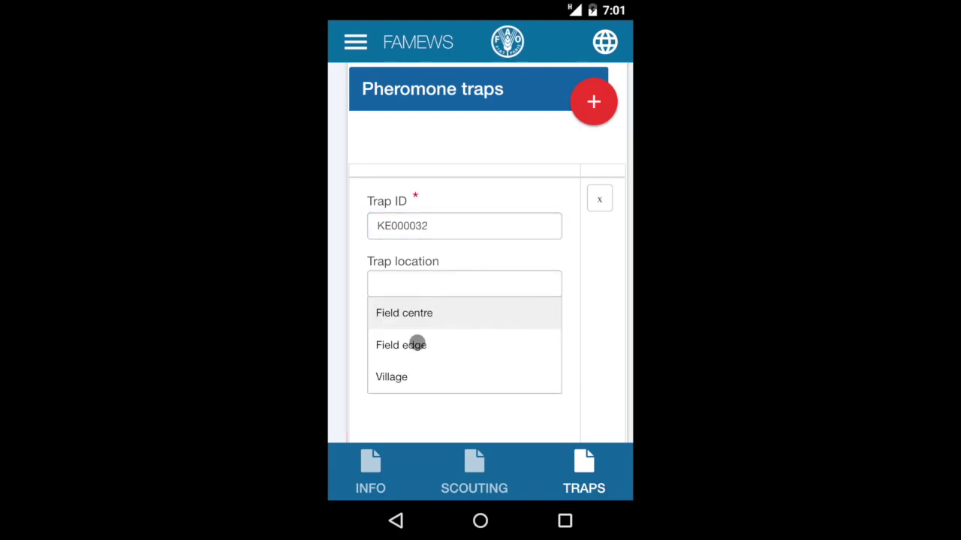
click(418, 315)
scroll(514, 324, down, 5)
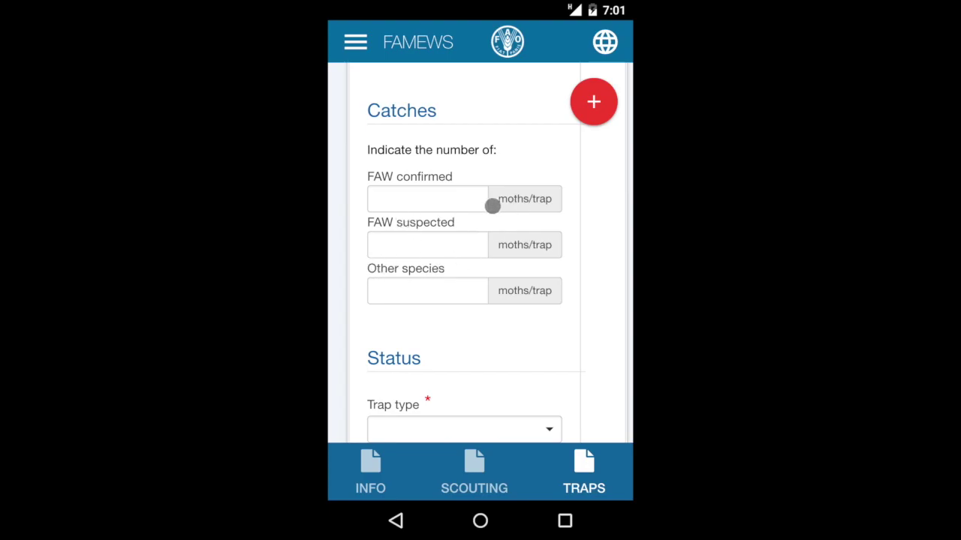
Step: Record catches of 5 FAW confirmed, 12 FAW suspected and 5 other species moths
click(452, 205)
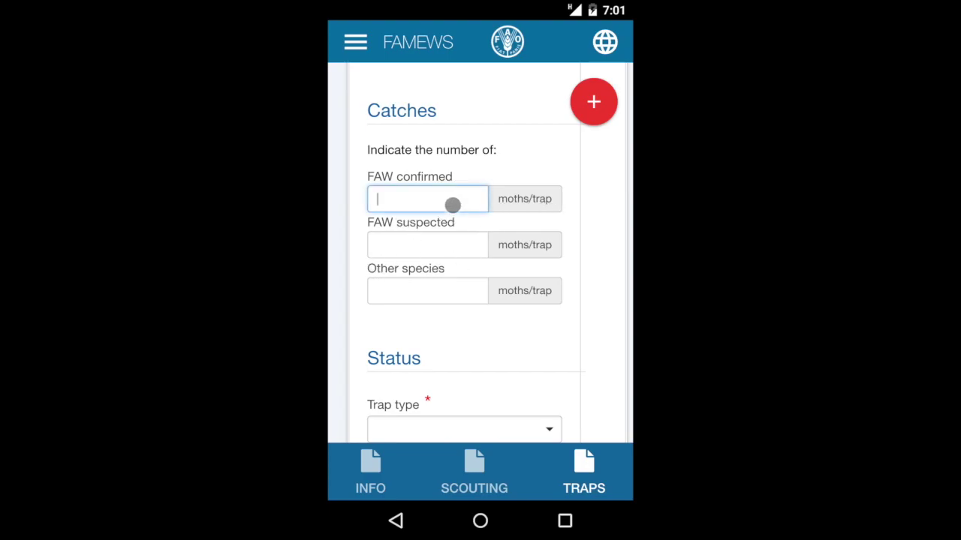
text(5)
click(426, 245)
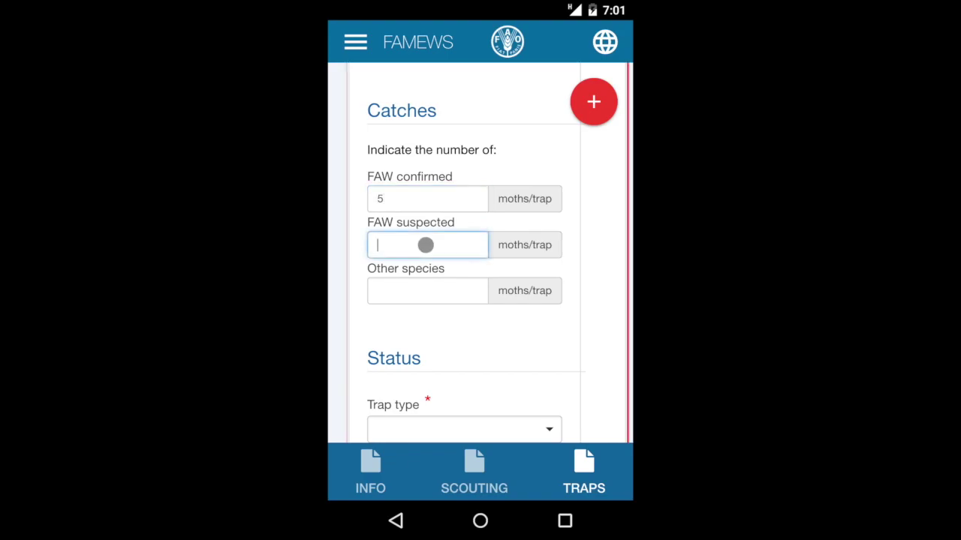
click(415, 290)
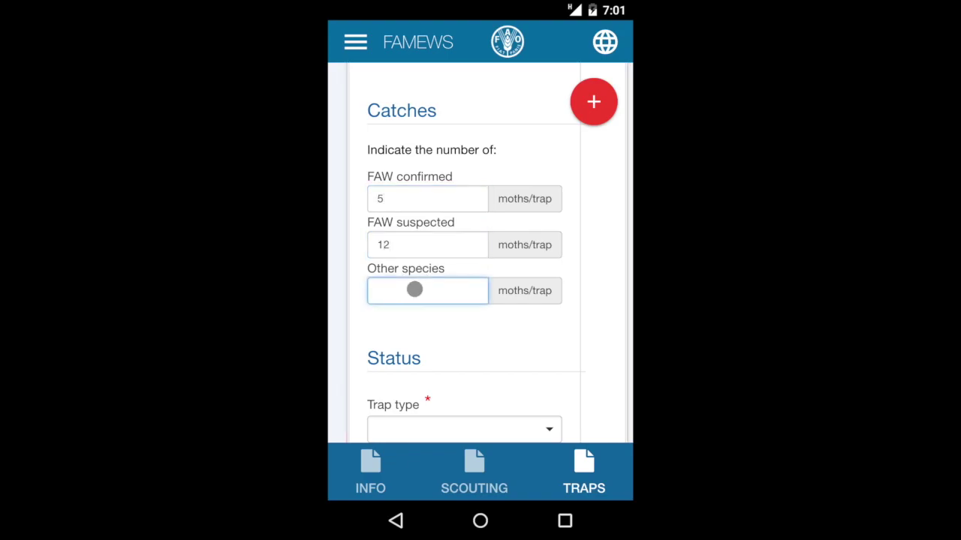
click(452, 331)
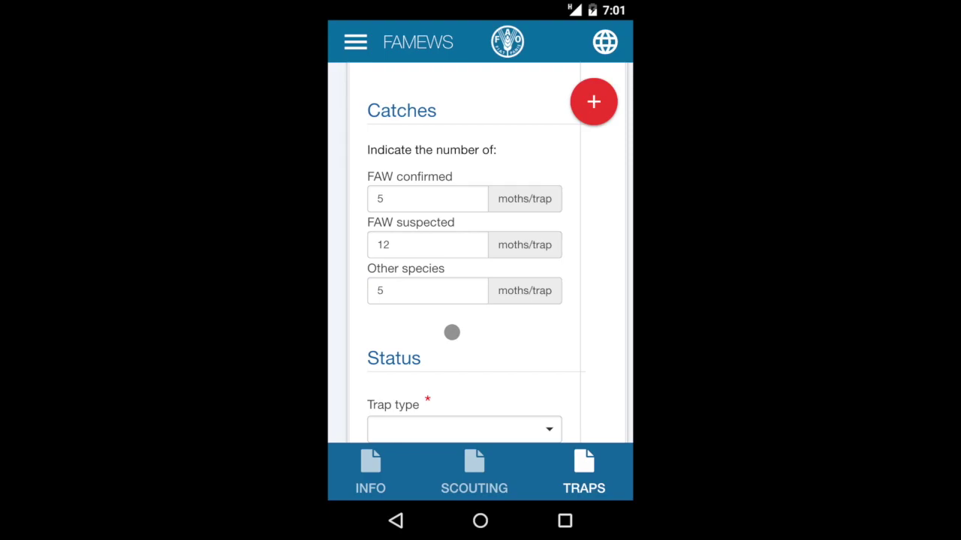
scroll(452, 331, down, 5)
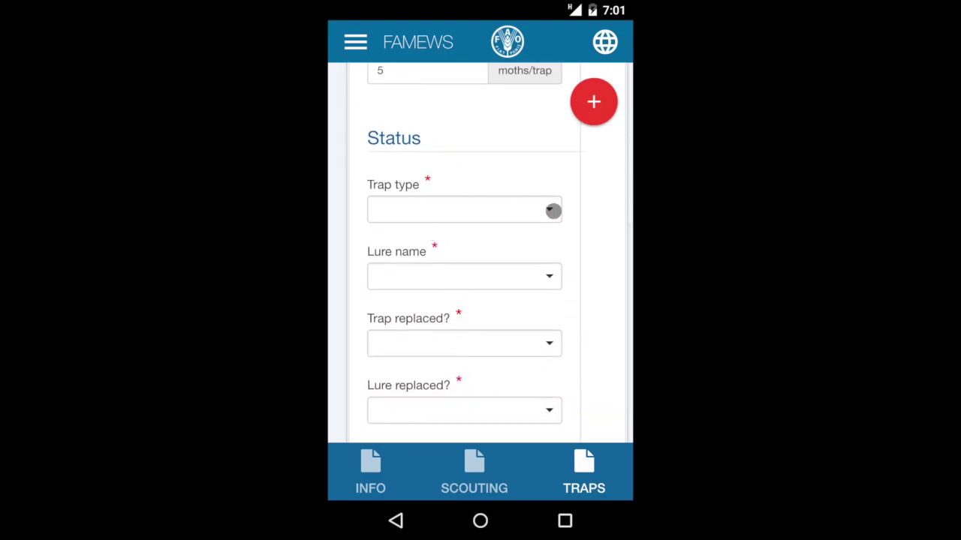
Step: Set the trap type to Bucket and the lure name to Pherocon Trécé
click(553, 211)
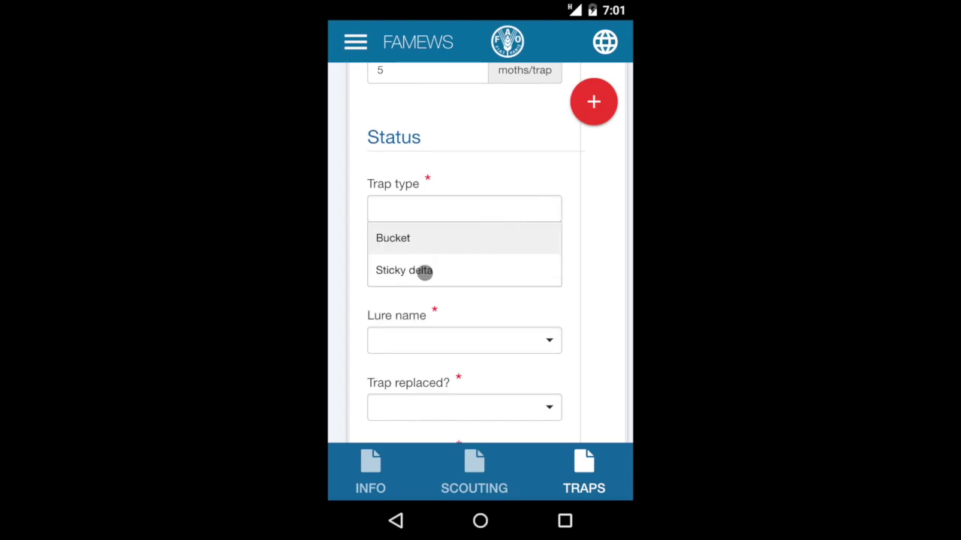
click(410, 239)
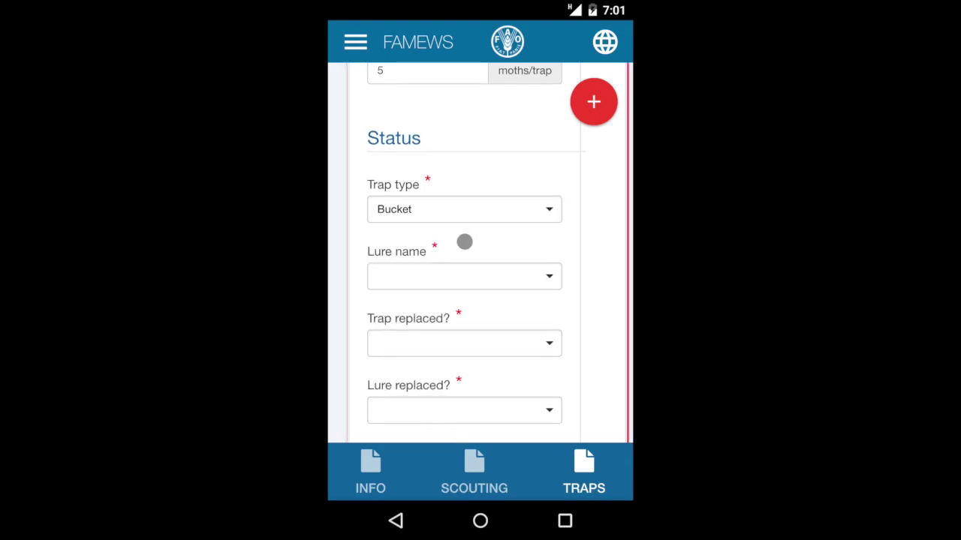
click(555, 283)
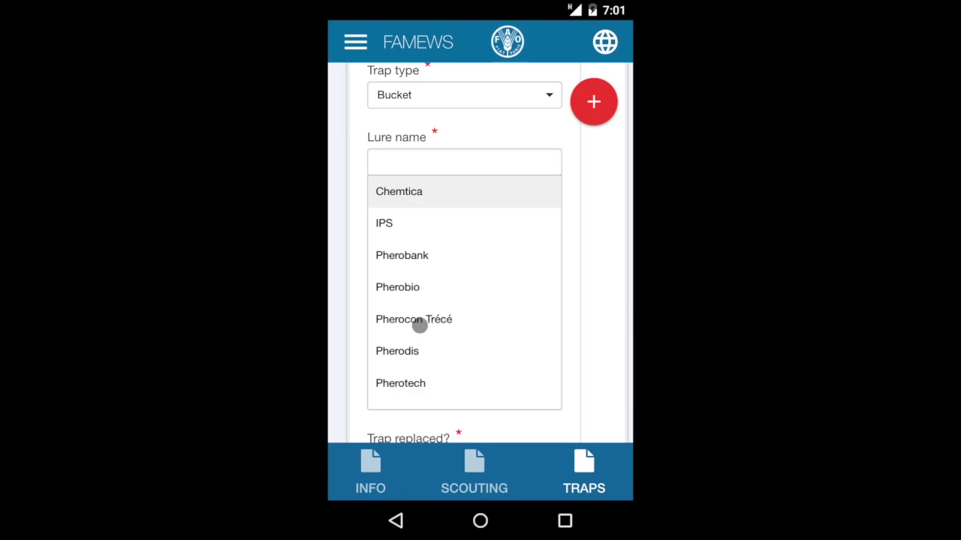
click(414, 319)
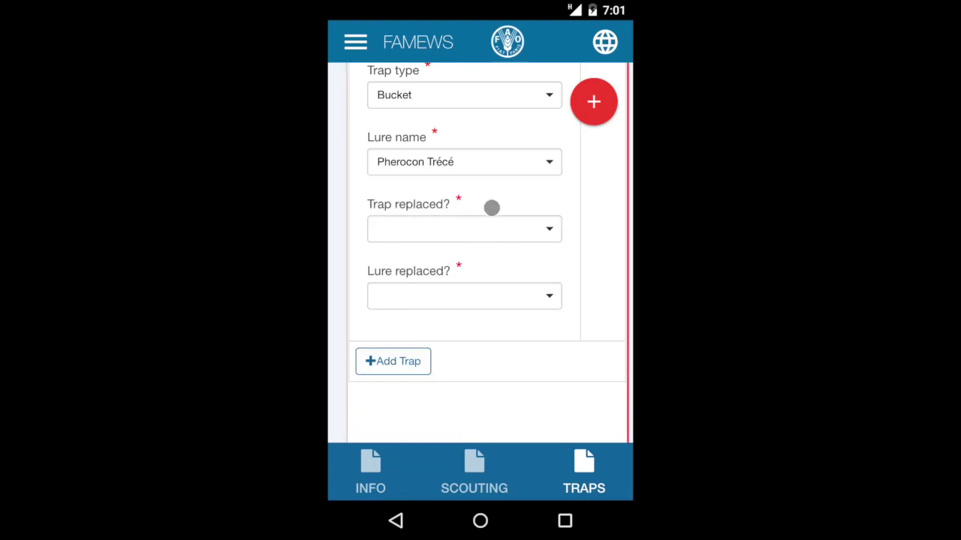
Step: Answer Yes to trap replaced and No to lure replaced
click(548, 231)
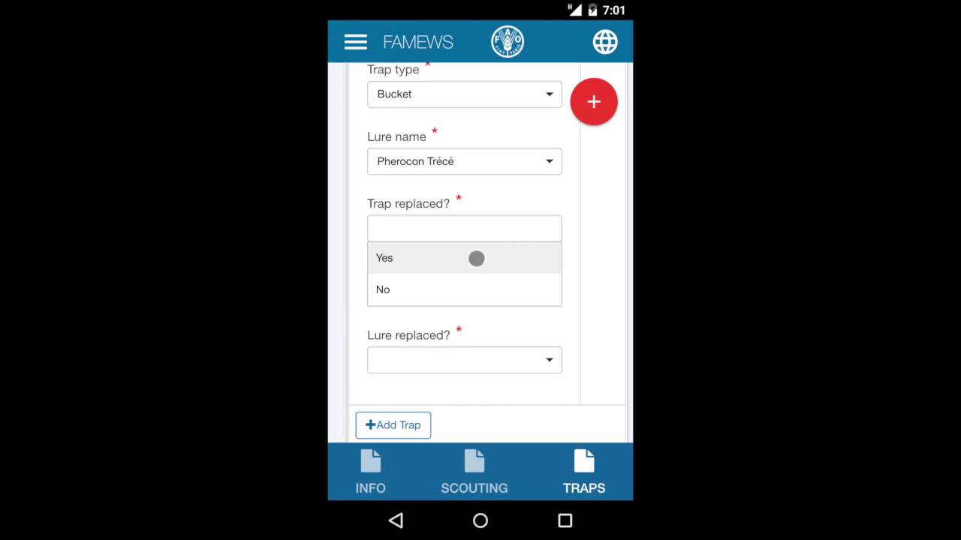
click(384, 289)
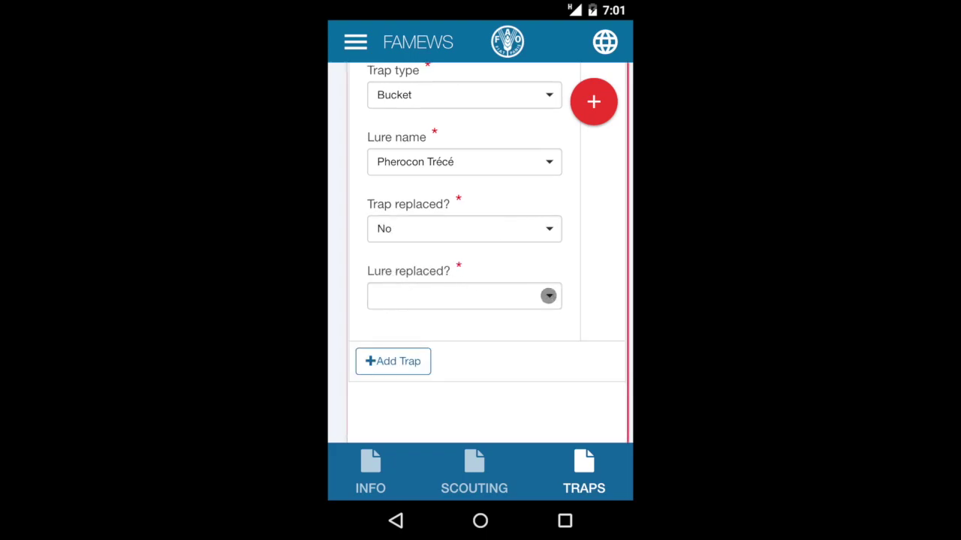
click(548, 295)
click(384, 357)
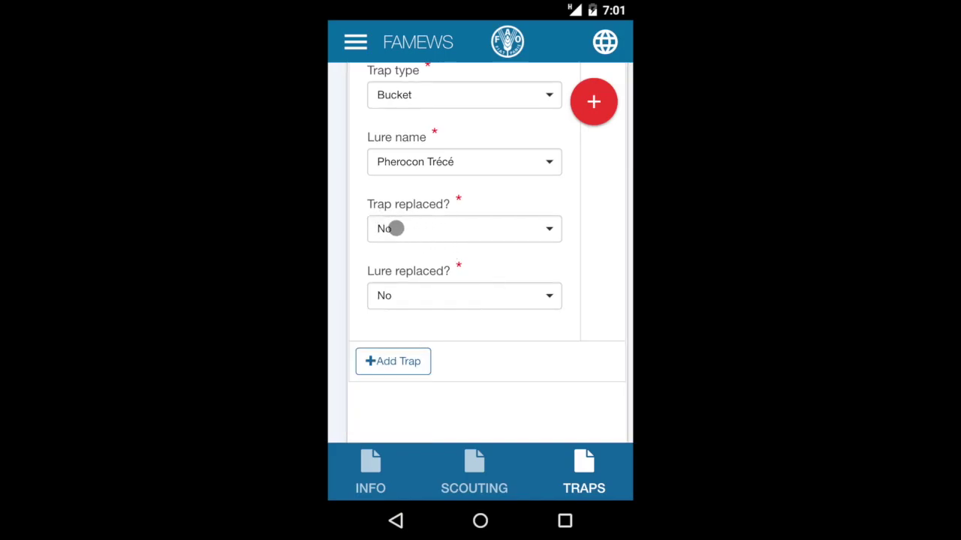
click(553, 236)
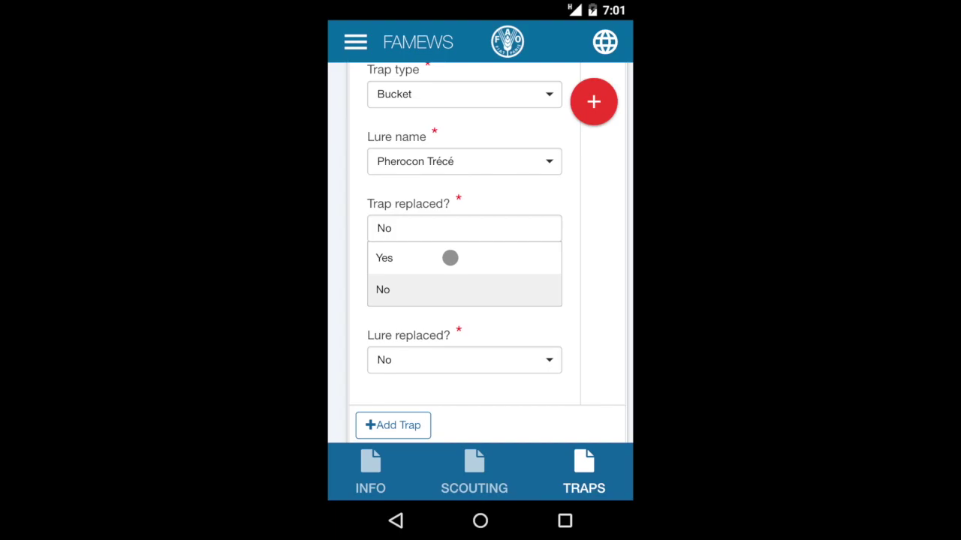
click(450, 258)
scroll(485, 265, down, 1)
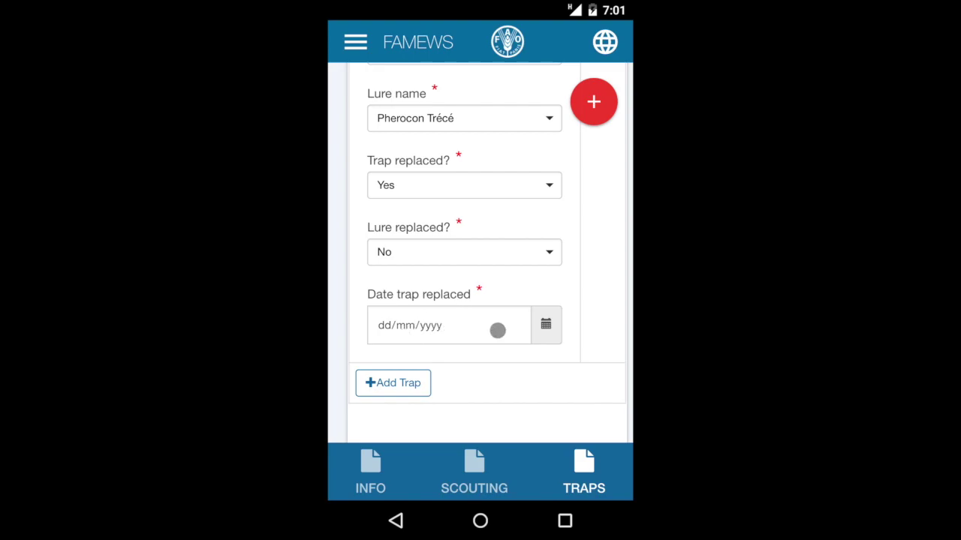
Step: Set the trap replacement date to 09/02/2018
click(495, 330)
click(515, 326)
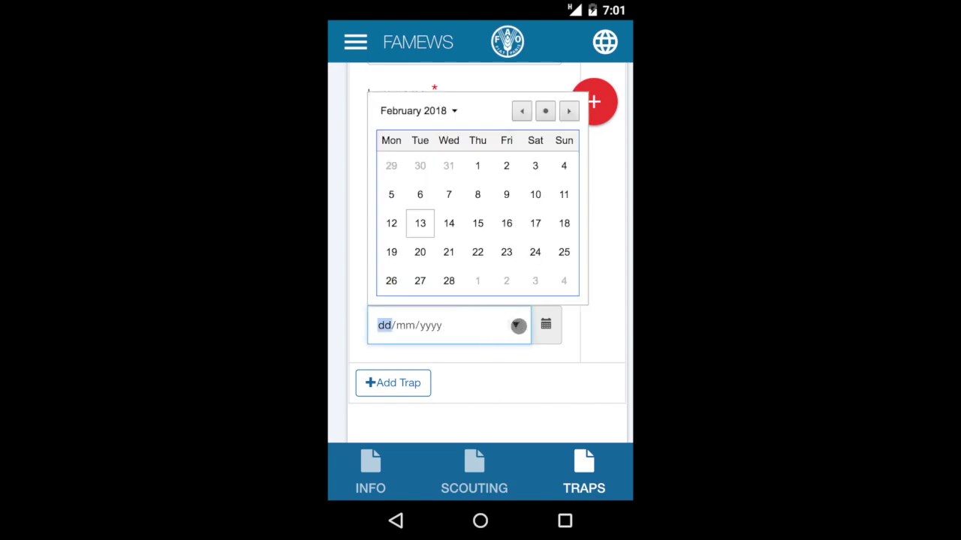
click(508, 192)
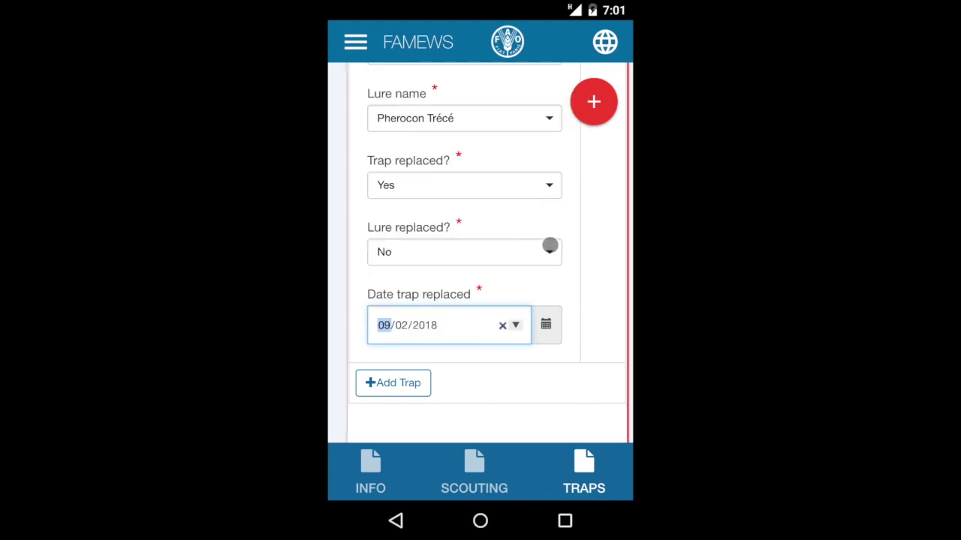
click(577, 227)
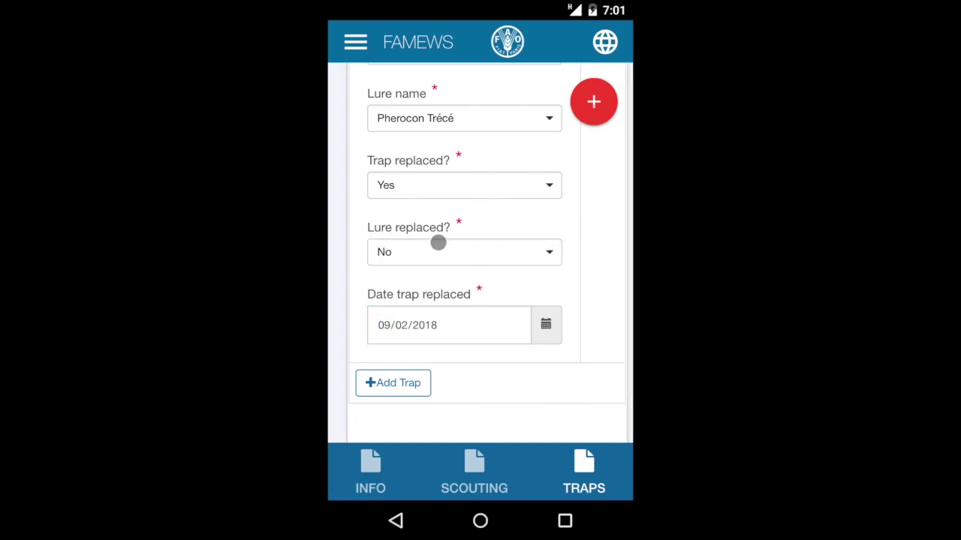
Step: Mark the lure as replaced (Yes) with a replacement date of 09/02/2018
click(553, 256)
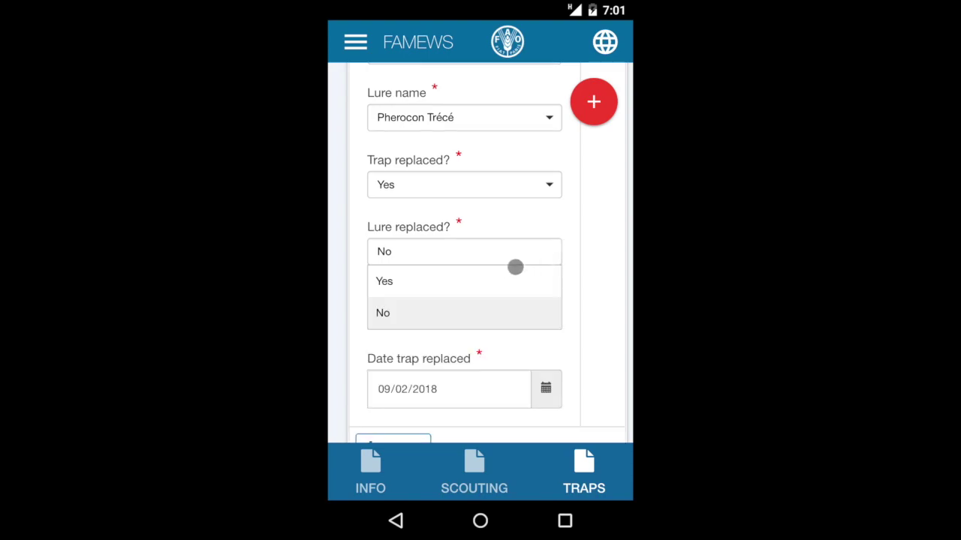
click(469, 280)
scroll(596, 293, down, 2)
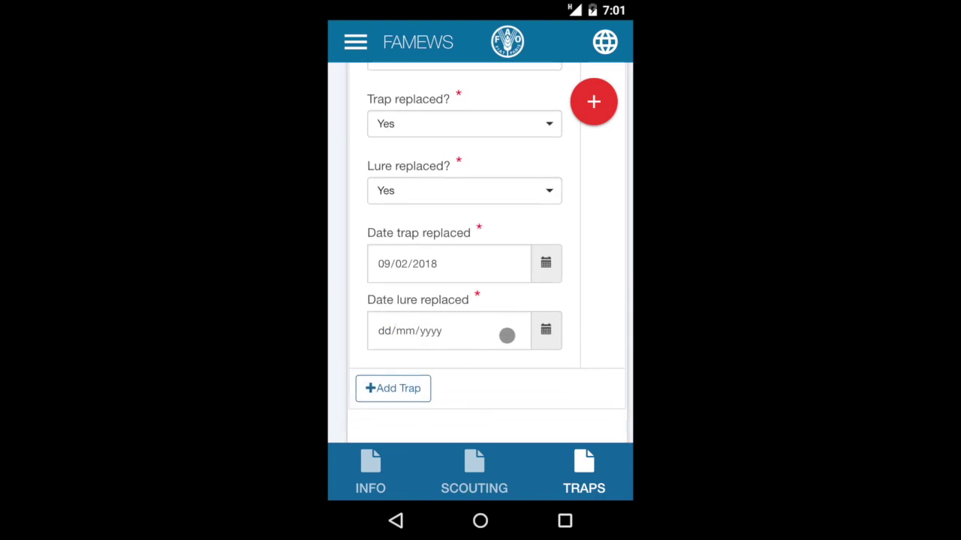
click(507, 335)
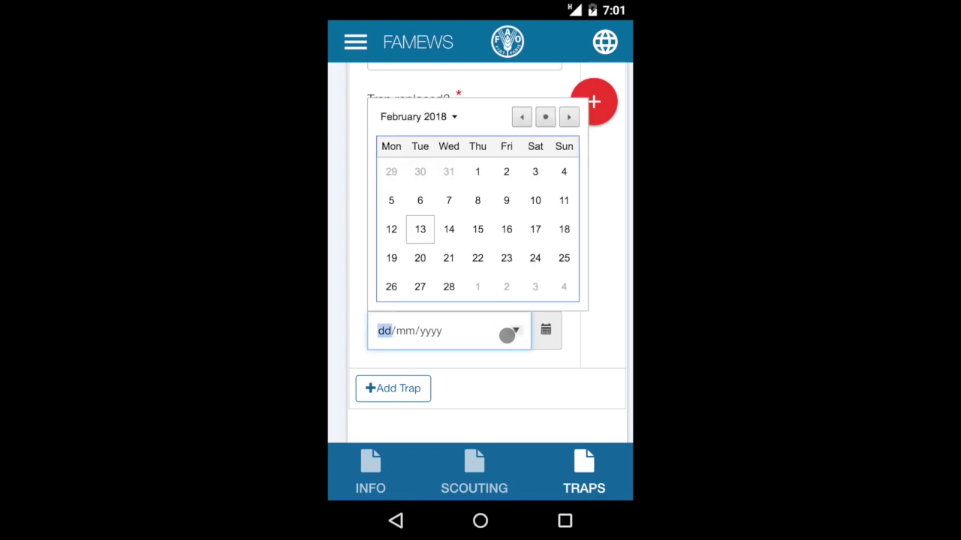
click(516, 203)
click(583, 292)
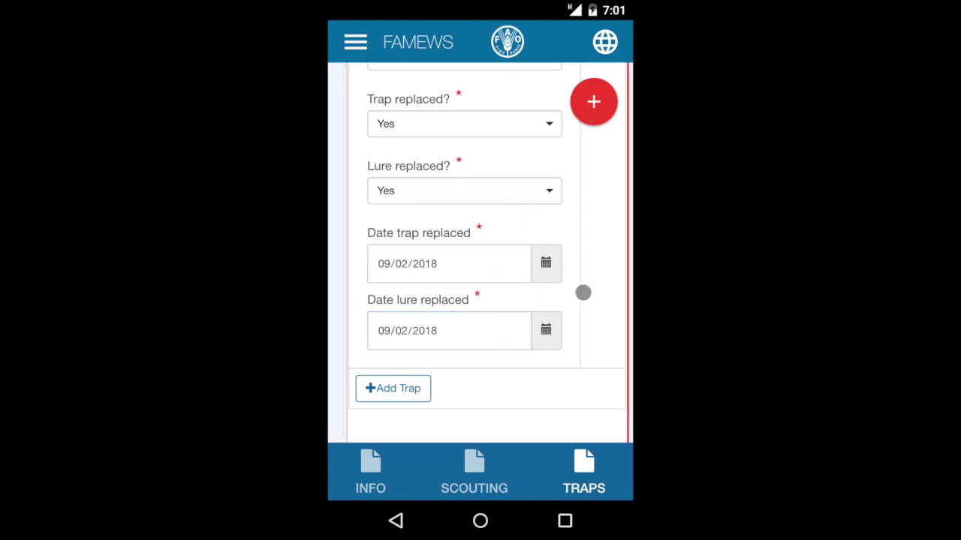
Step: Add a second trap entry, delete the blank entry, and submit the pheromone-trap survey
click(410, 389)
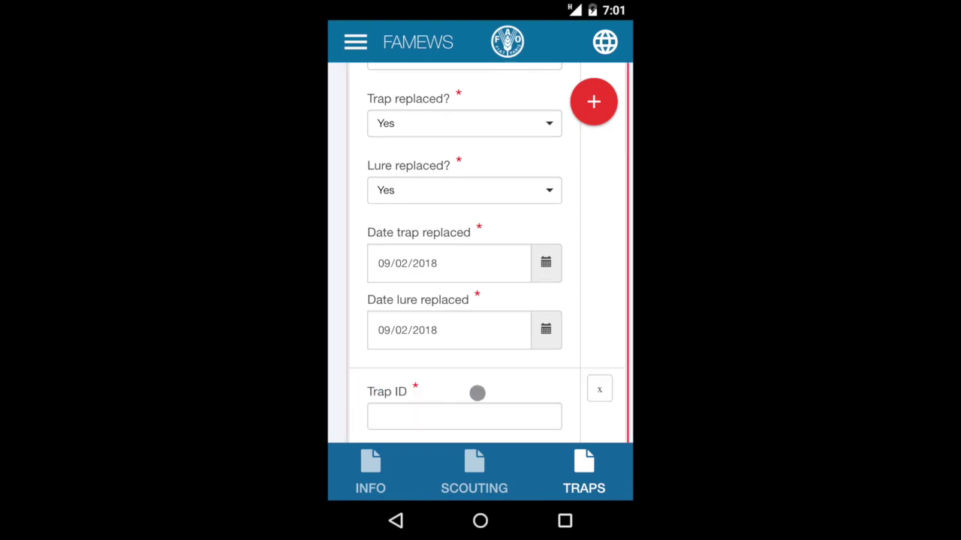
scroll(494, 393, down, 5)
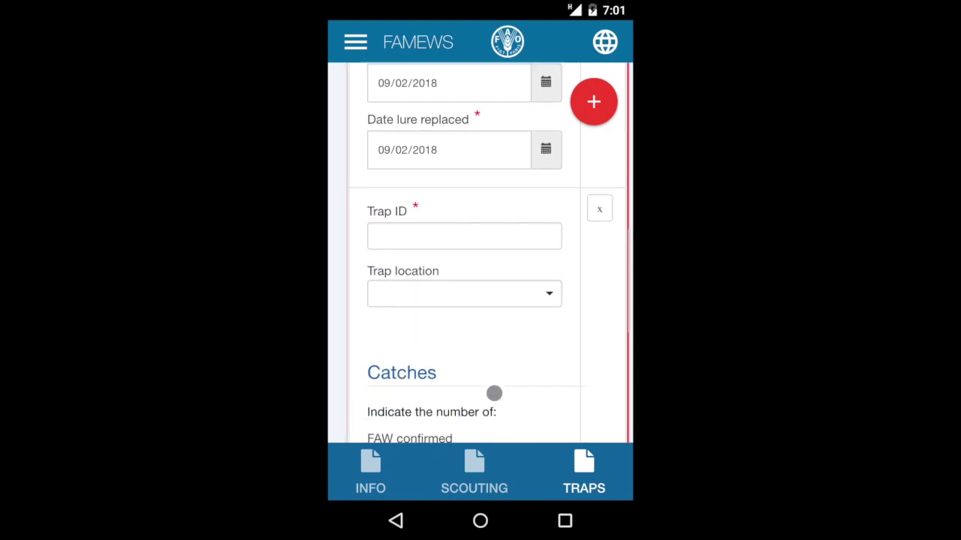
scroll(494, 393, down, 8)
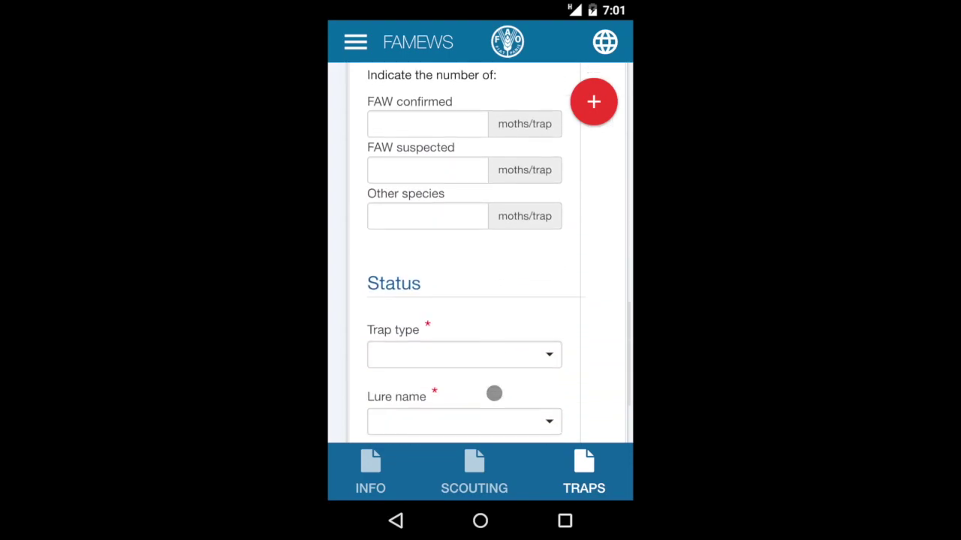
scroll(494, 392, down, 3)
scroll(494, 393, up, 2)
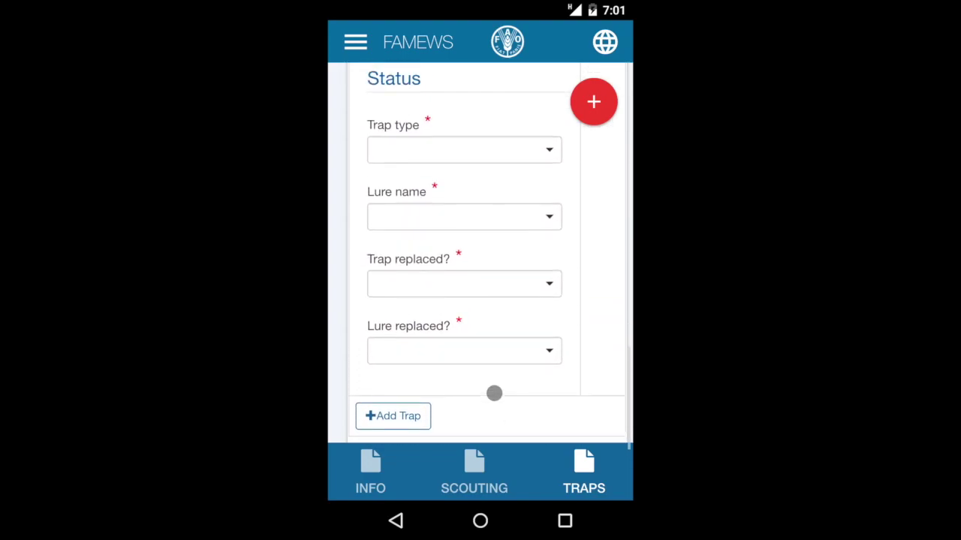
scroll(494, 392, up, 8)
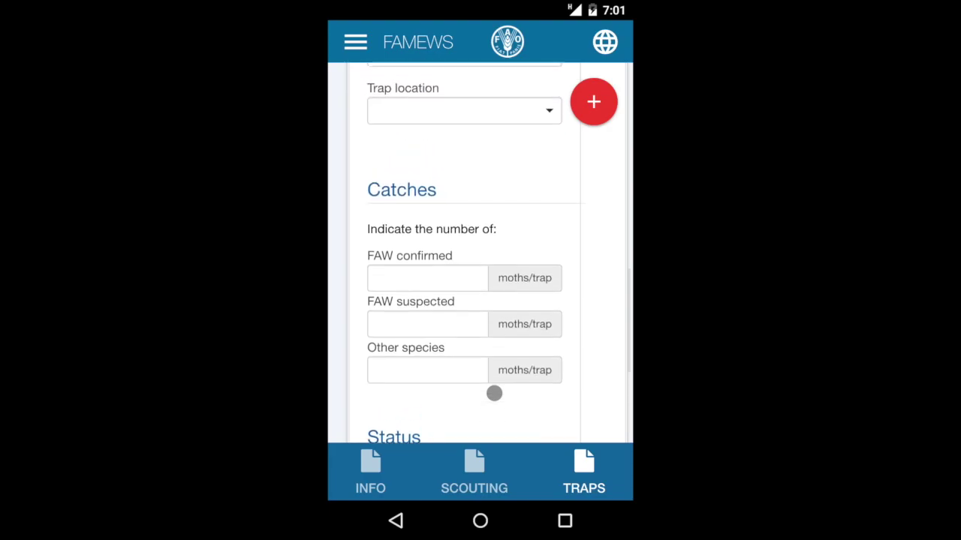
scroll(494, 393, up, 3)
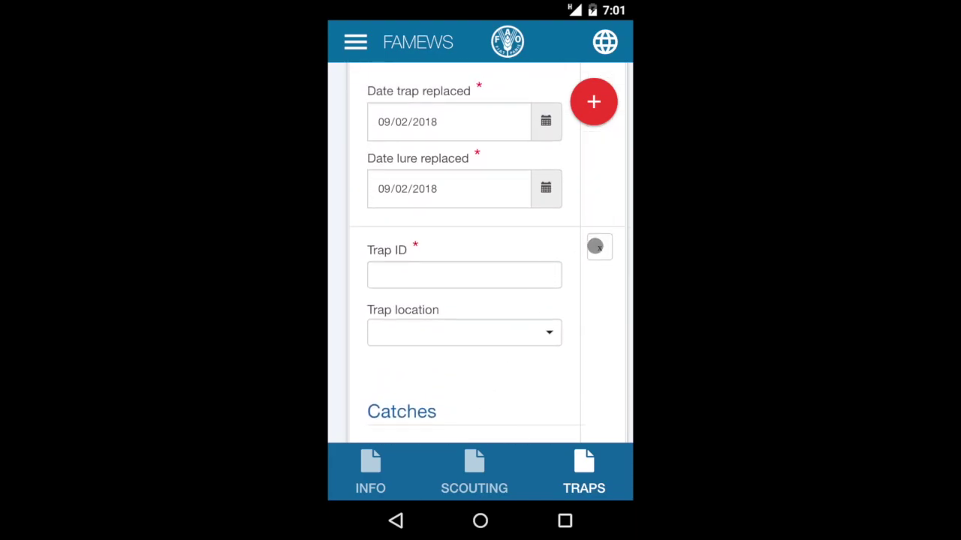
click(600, 247)
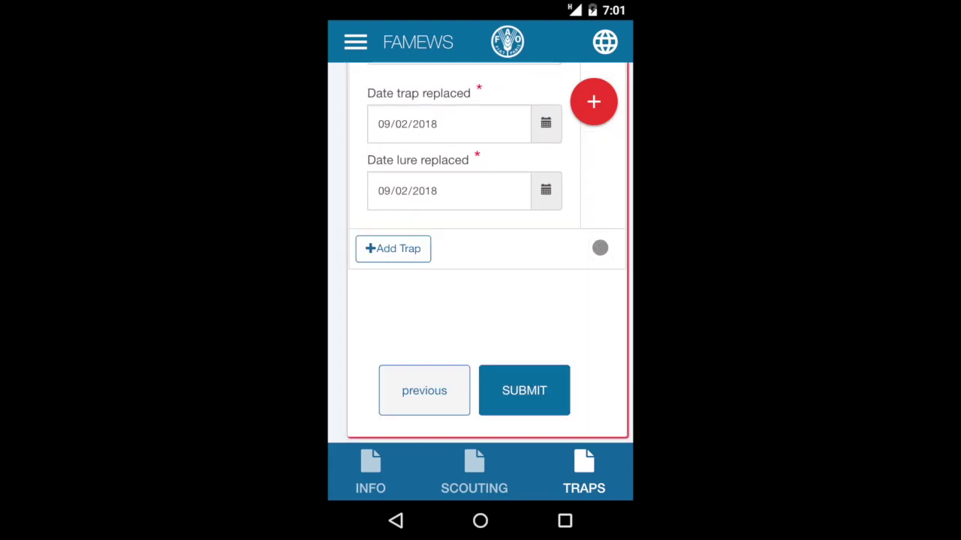
click(526, 393)
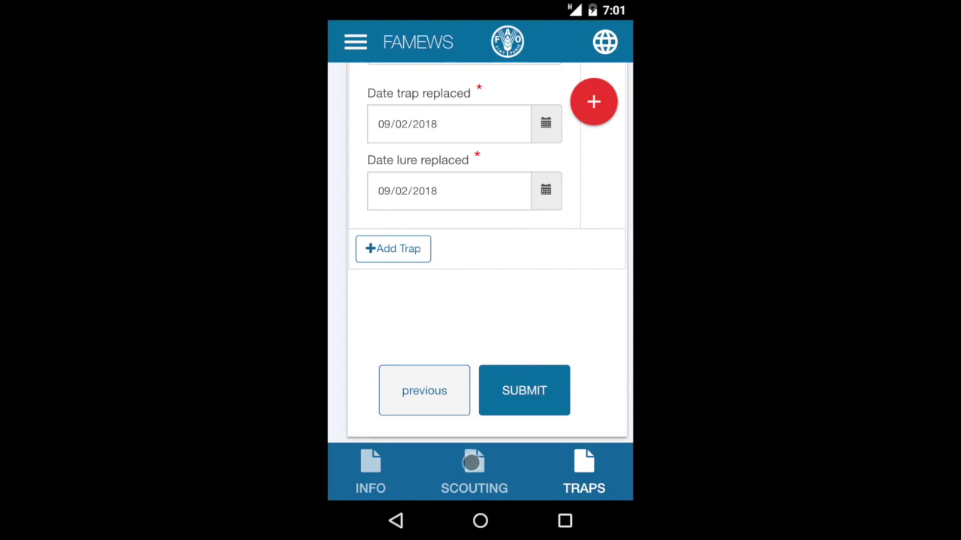
Step: Confirm submission, then review the synced survey card in Collected Data's Scouting & Traps list
click(520, 392)
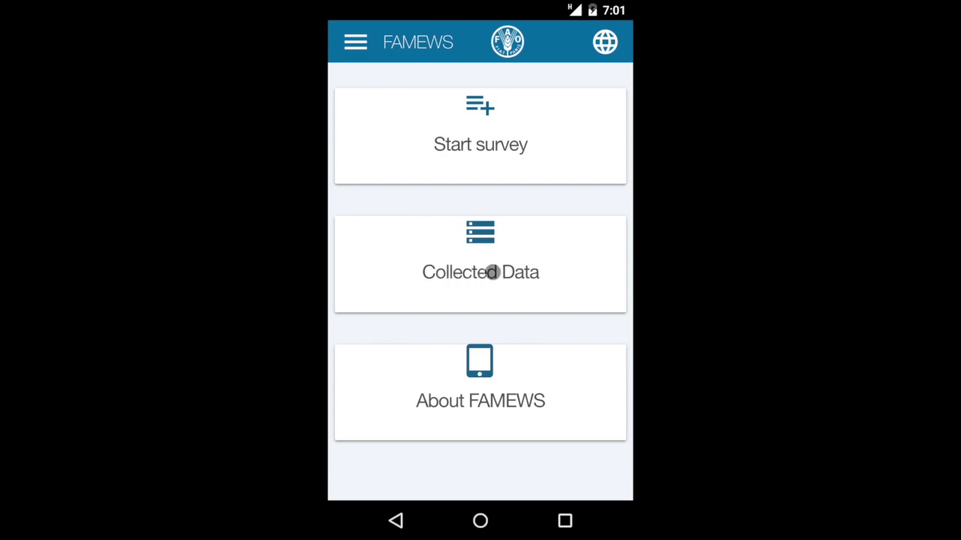
click(493, 273)
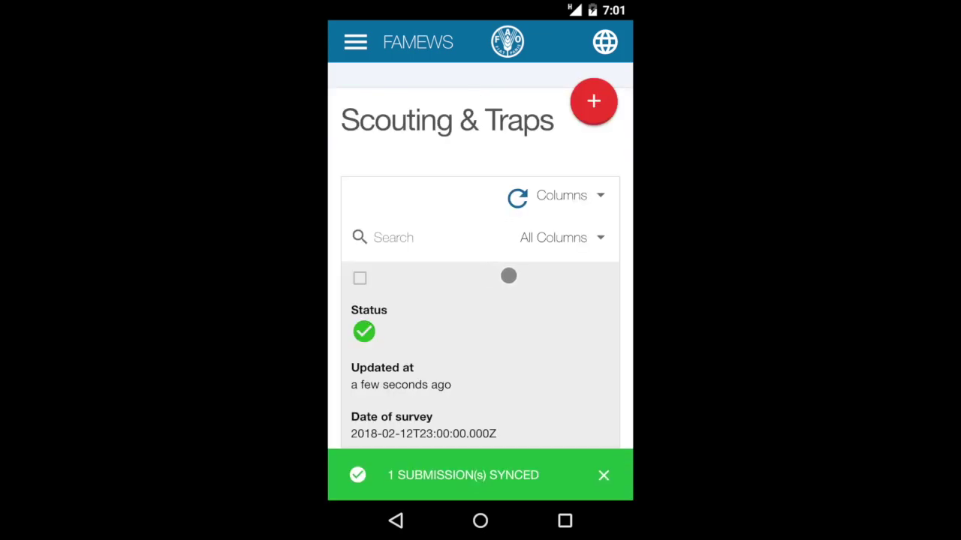
click(579, 477)
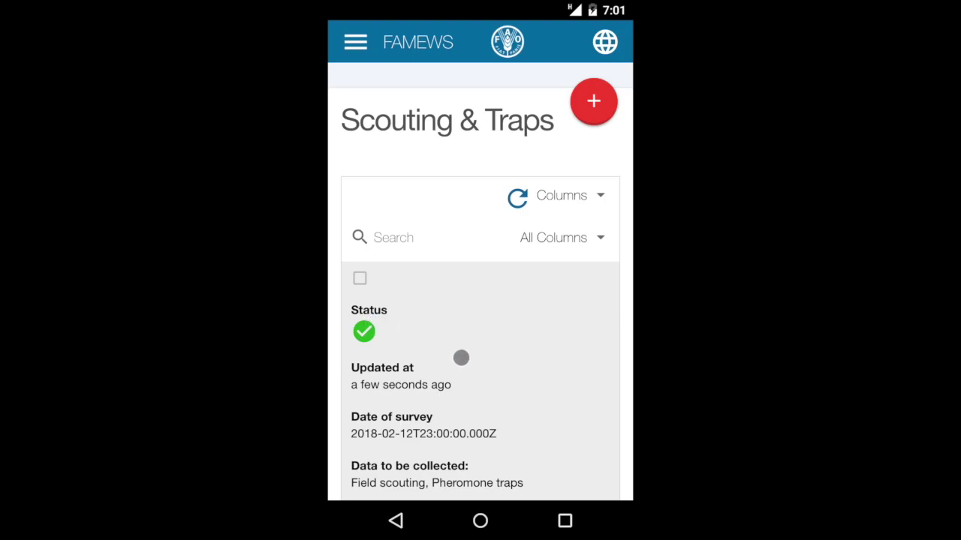
scroll(461, 359, down, 4)
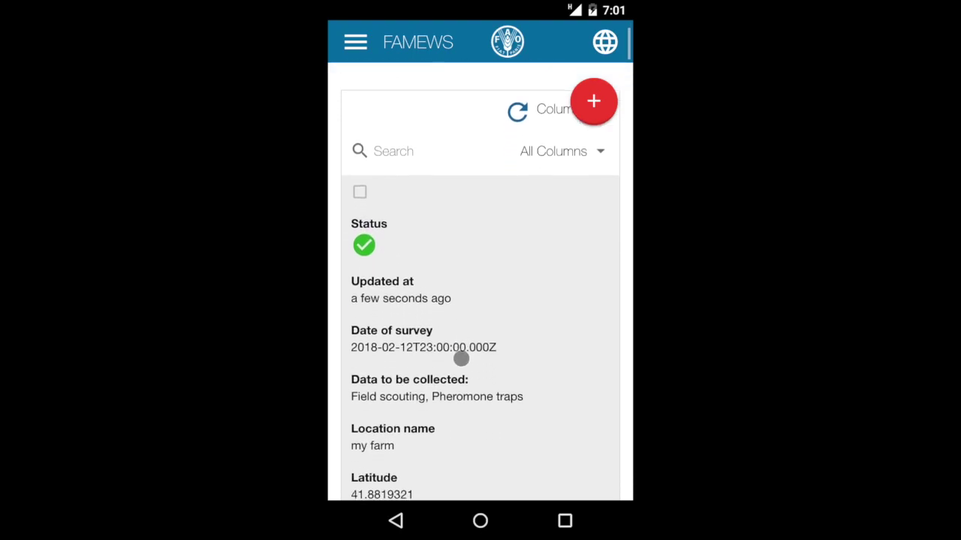
scroll(461, 358, down, 3)
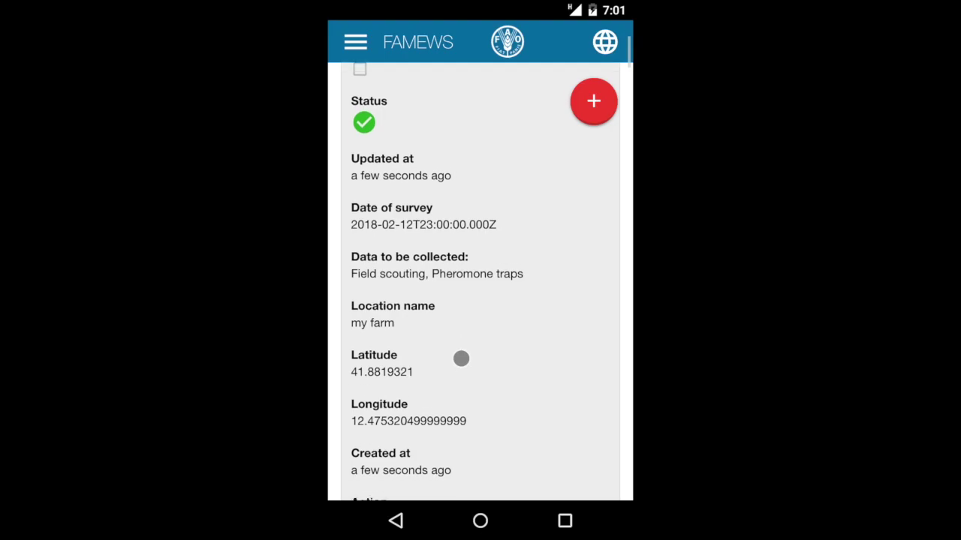
scroll(461, 359, down, 1)
scroll(461, 358, down, 1)
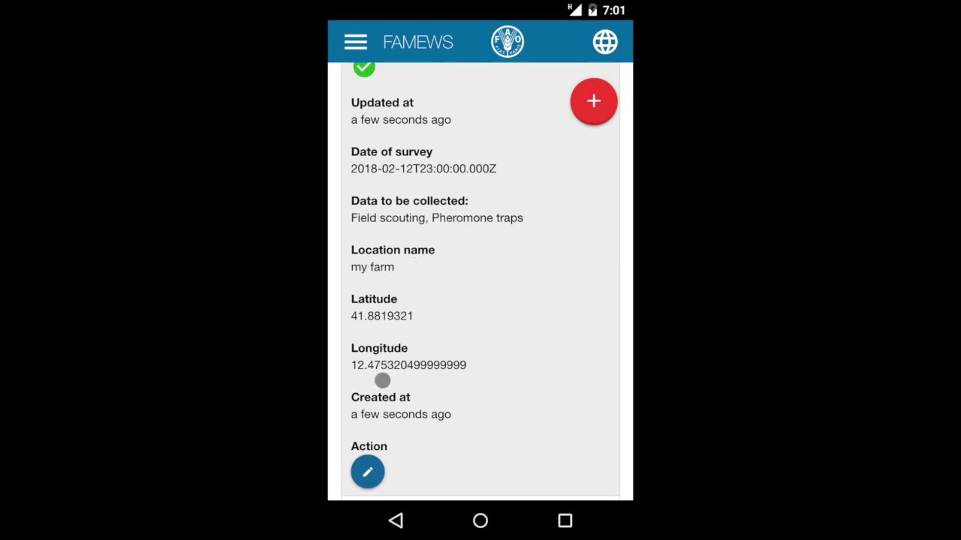
Step: Open the synced survey for editing and read through its Info page
click(368, 471)
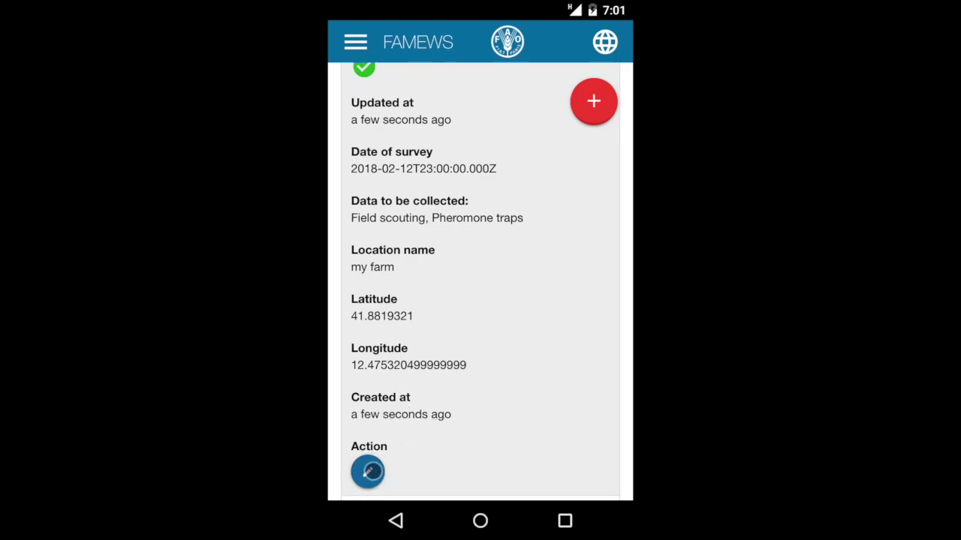
scroll(517, 311, down, 2)
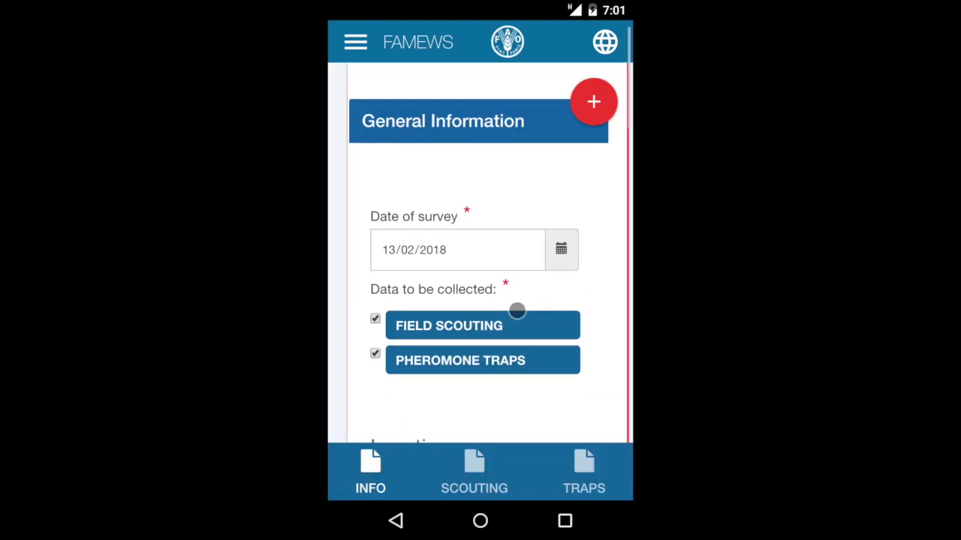
scroll(517, 311, down, 10)
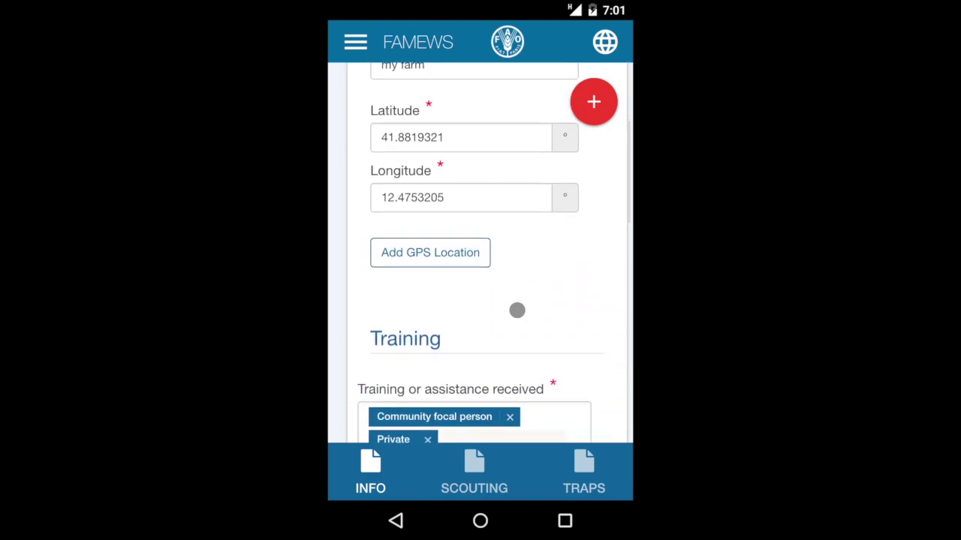
scroll(517, 310, down, 10)
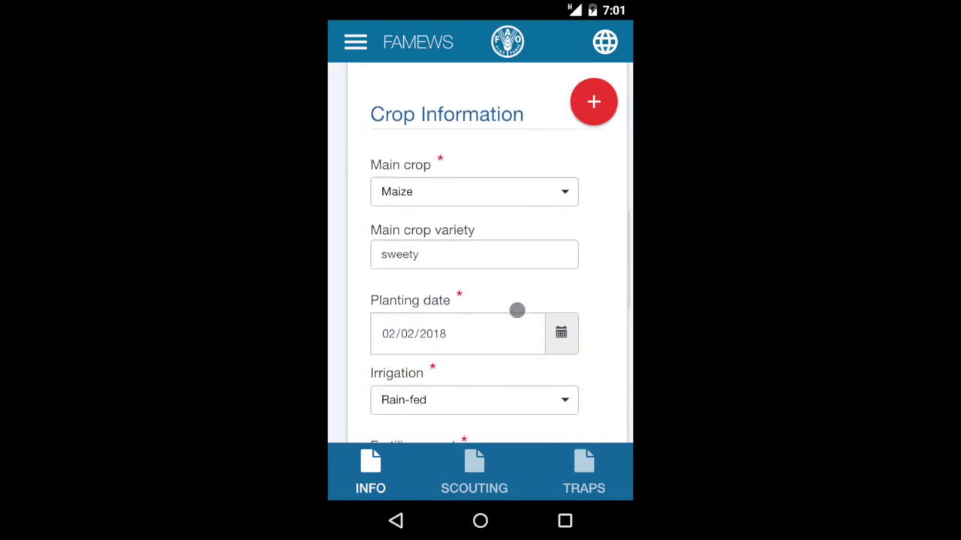
scroll(517, 311, down, 3)
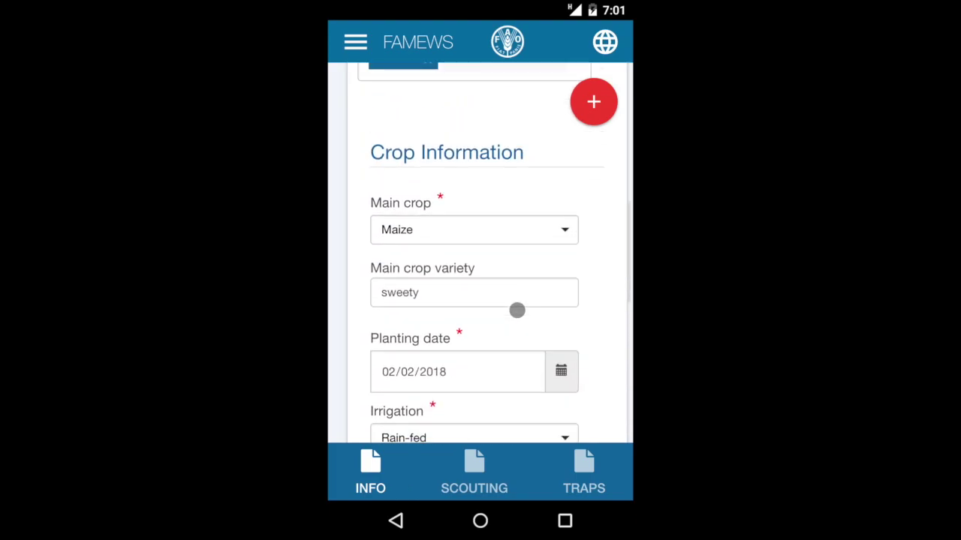
Step: Review the survey's field scouting page
click(473, 476)
scroll(518, 394, down, 5)
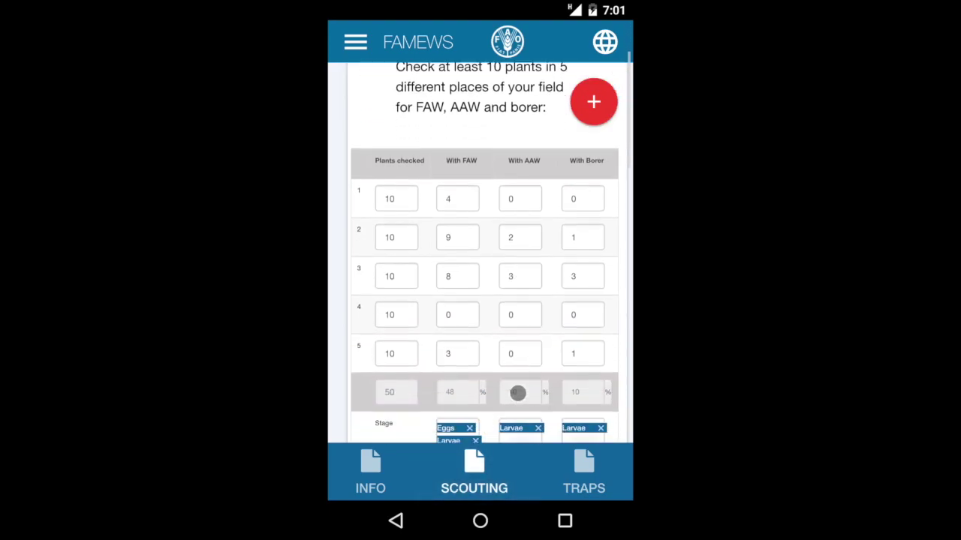
scroll(518, 394, down, 10)
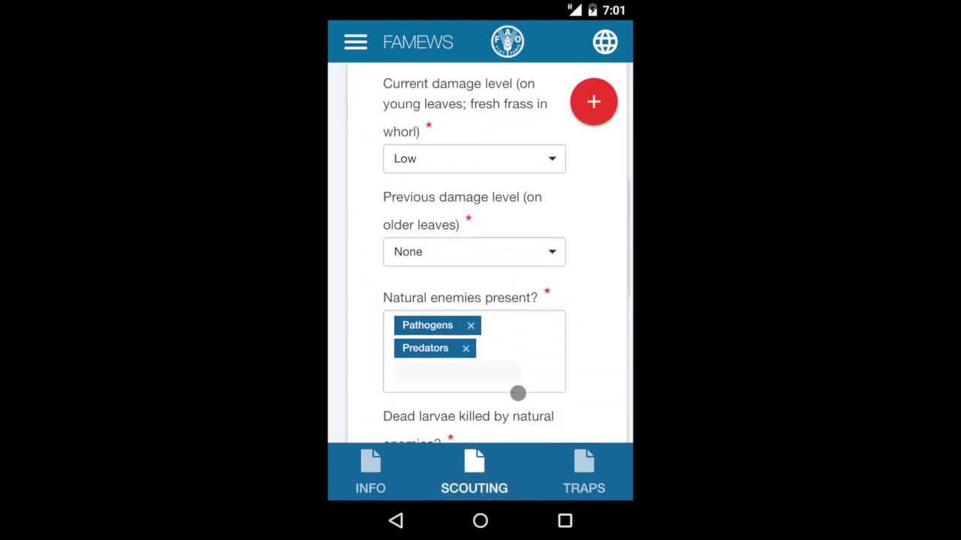
scroll(518, 393, down, 8)
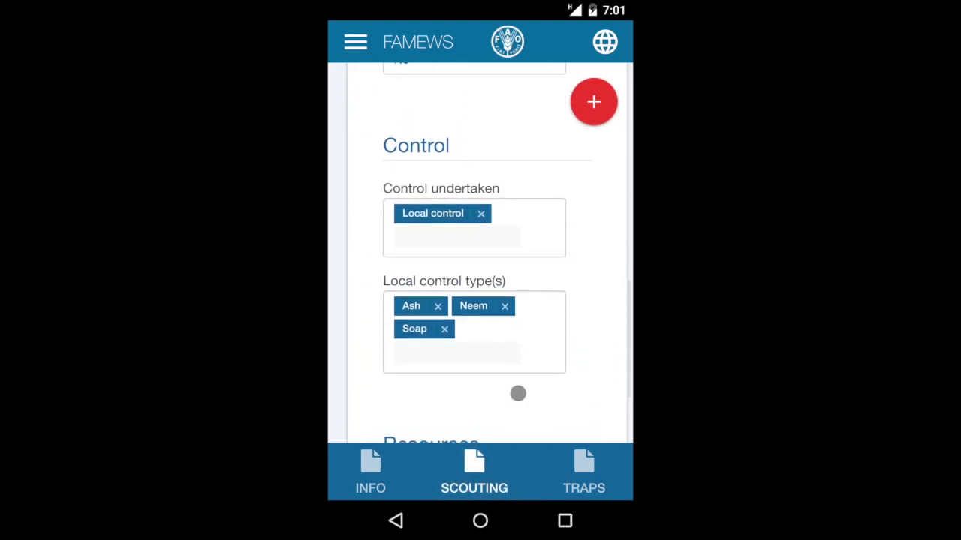
Step: Review the pheromone traps page, then bring up the app's navigation menu
click(583, 475)
scroll(518, 413, down, 5)
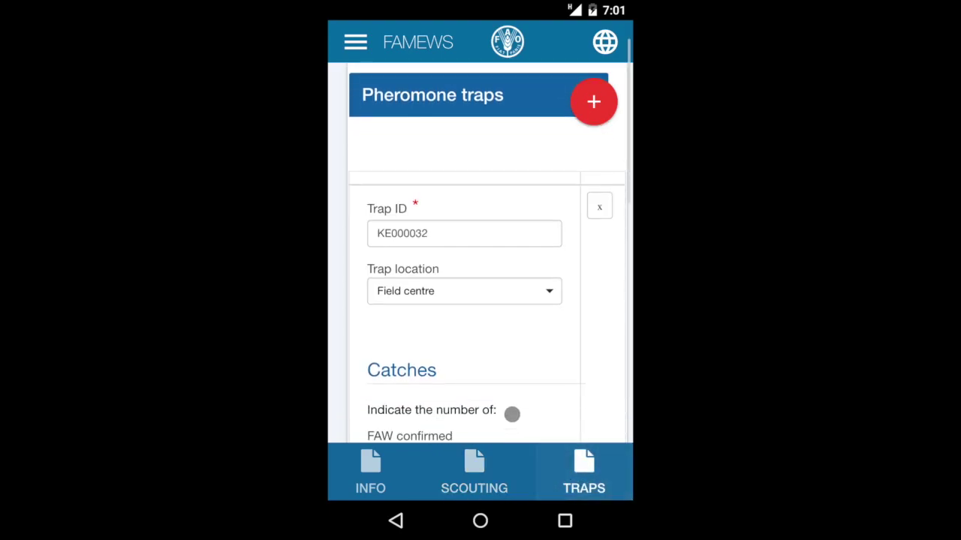
scroll(512, 414, down, 5)
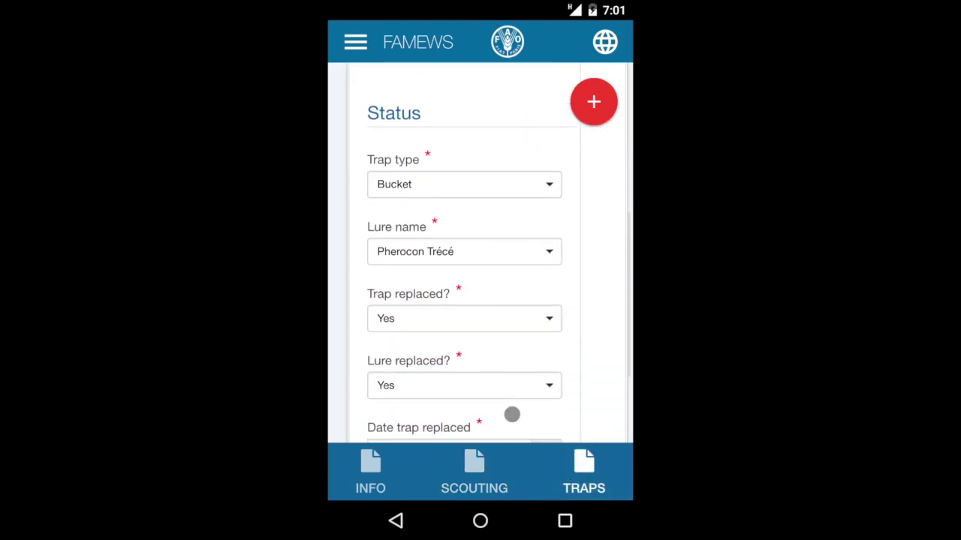
click(358, 46)
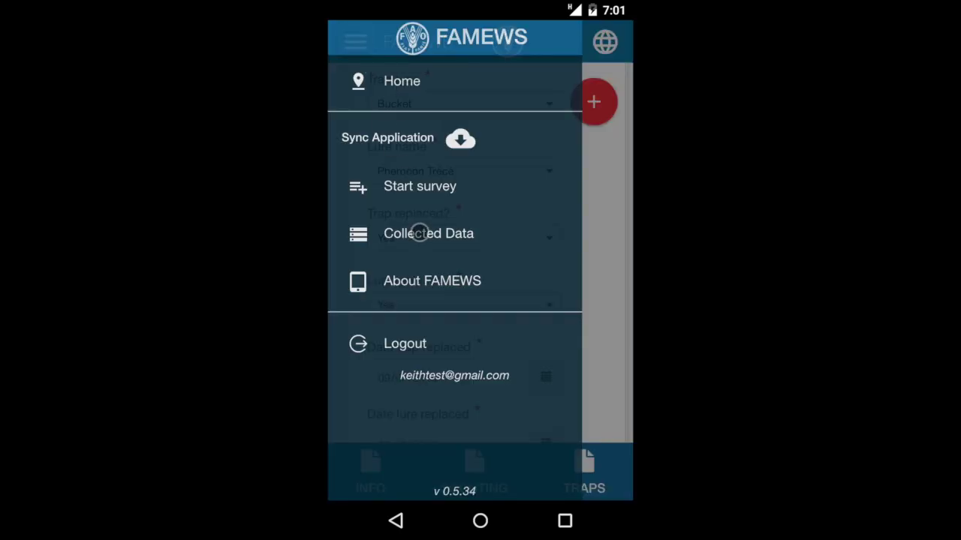
Step: Go to Collected Data and review the blugrass pheromone-trap record at 4.342532, 16.452342
click(419, 233)
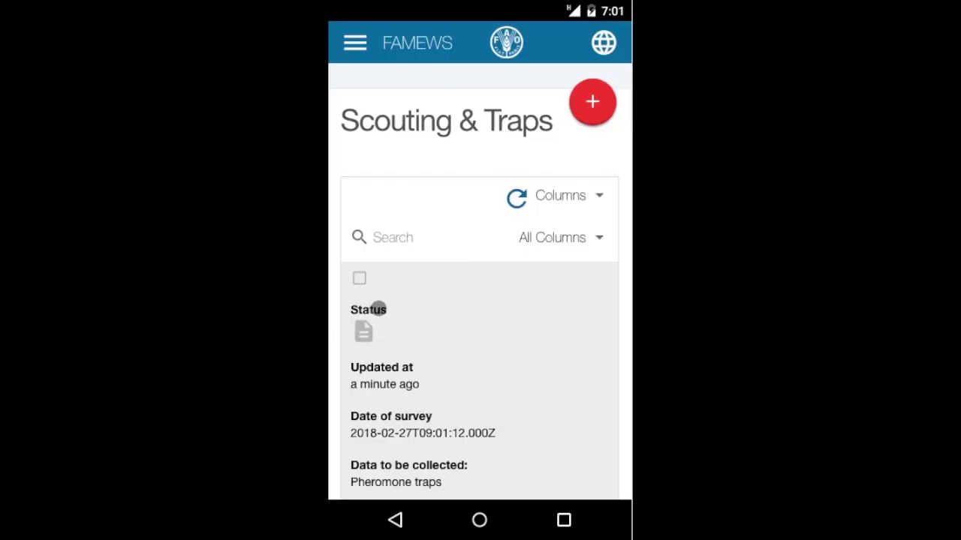
scroll(454, 308, down, 5)
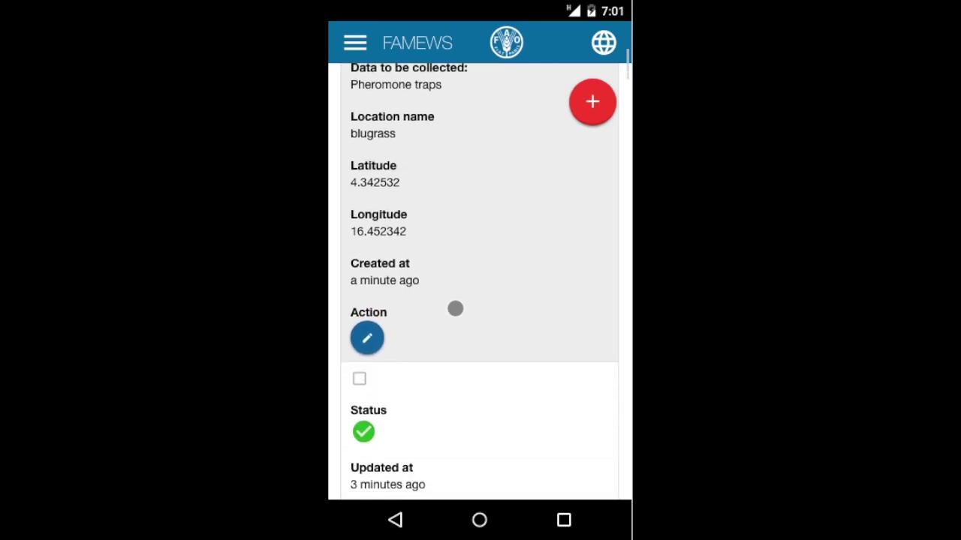
scroll(455, 308, down, 4)
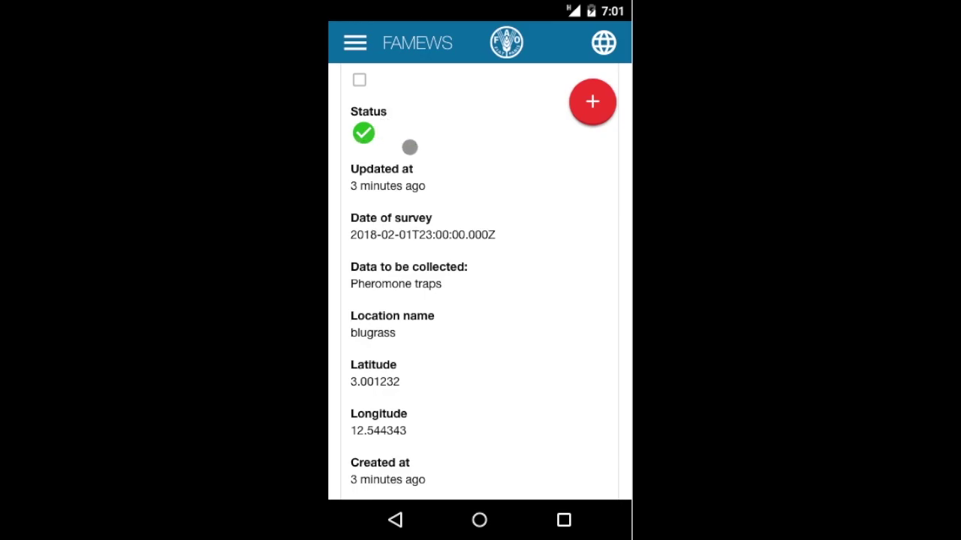
scroll(448, 147, up, 2)
scroll(448, 148, up, 4)
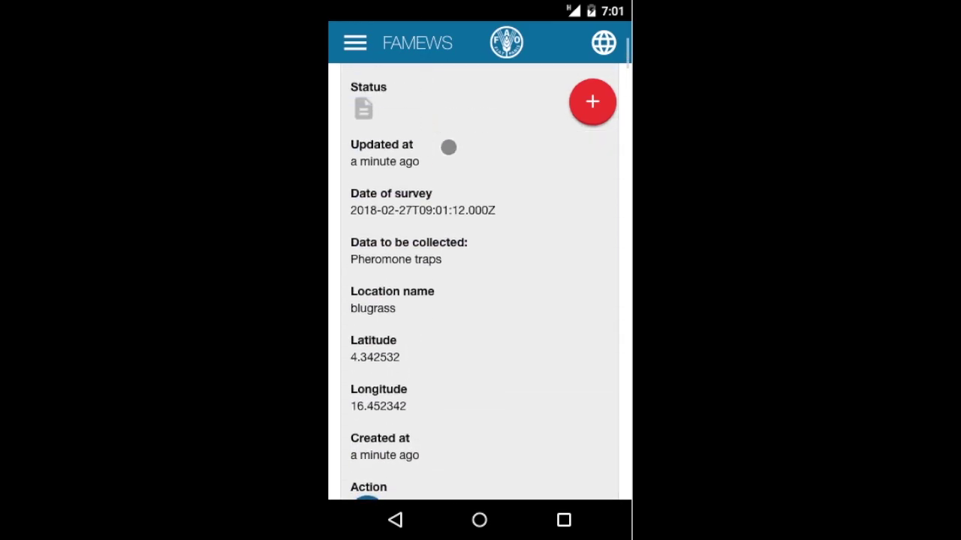
scroll(448, 147, down, 1)
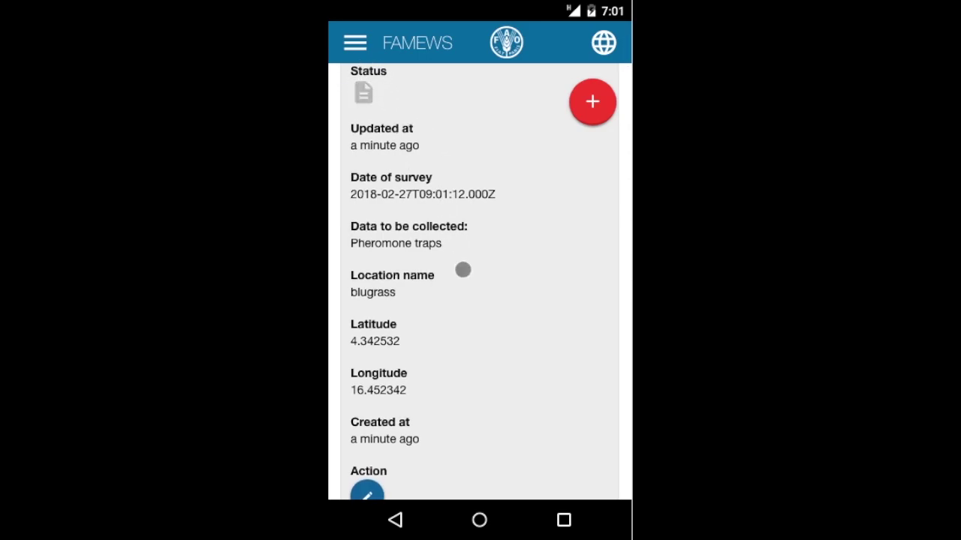
scroll(462, 270, down, 1)
Step: Reopen the blugrass survey, review its Info and Traps (trap KE000011) pages, and resubmit
click(366, 468)
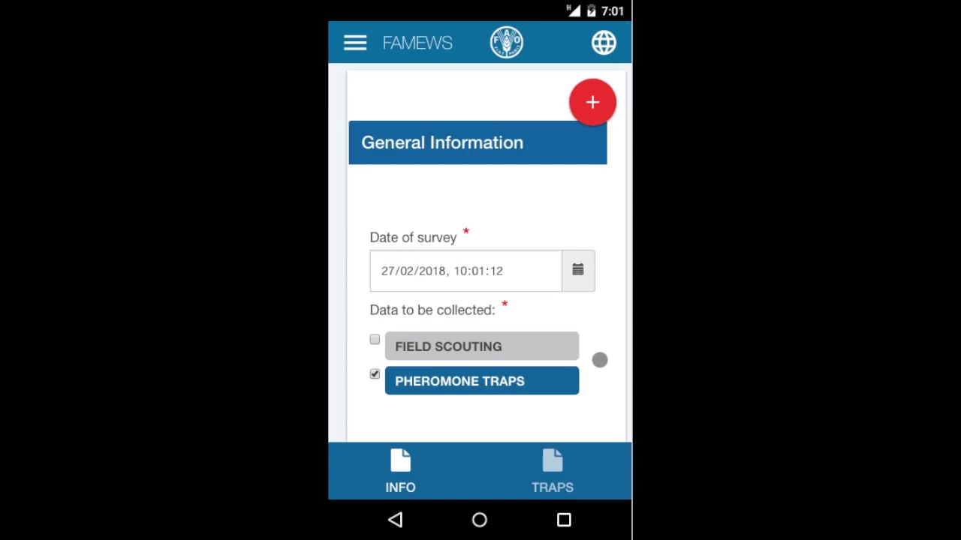
scroll(600, 360, down, 10)
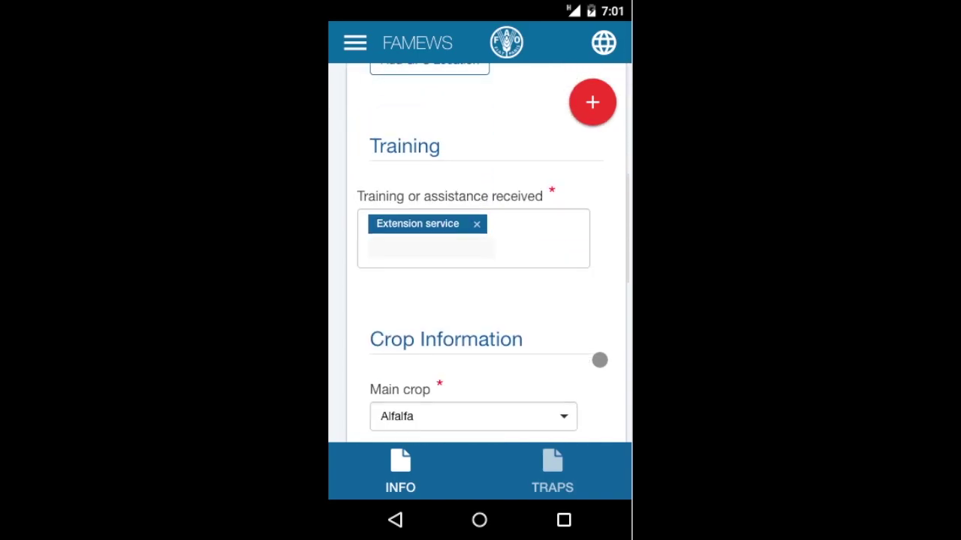
click(562, 467)
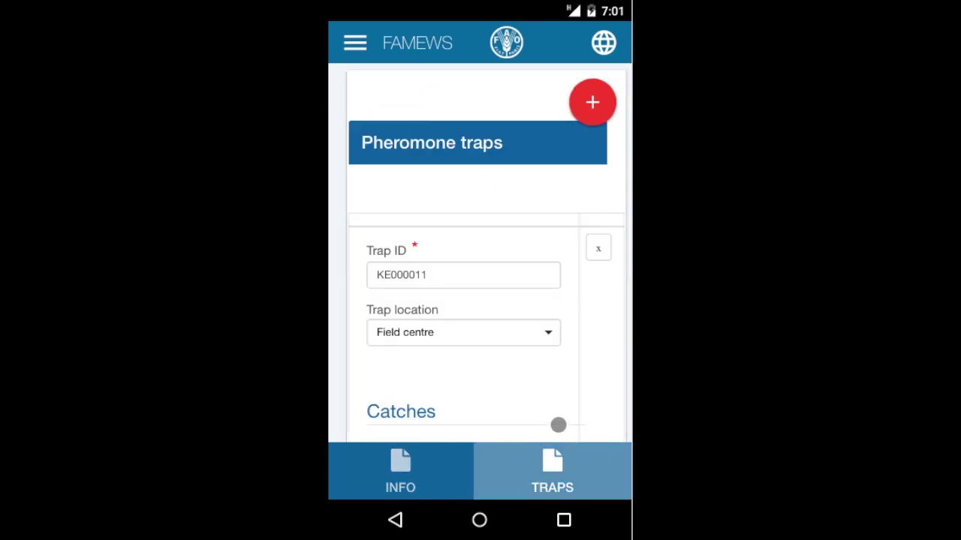
scroll(478, 345, down, 5)
scroll(479, 346, down, 5)
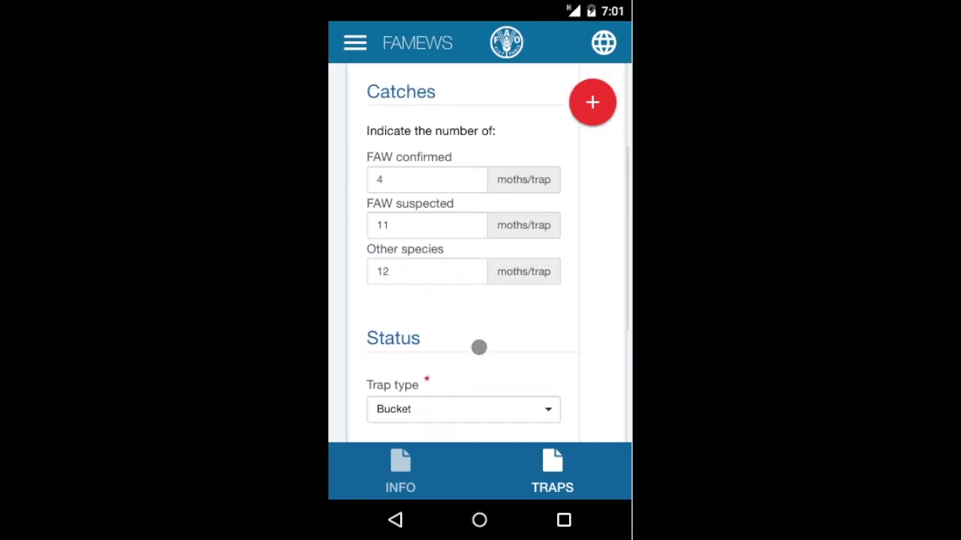
scroll(478, 346, down, 3)
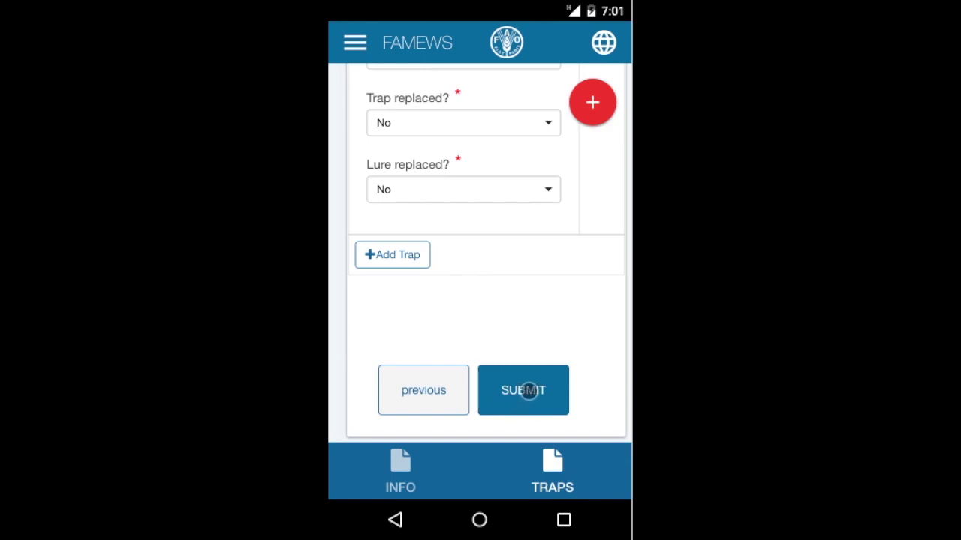
click(529, 391)
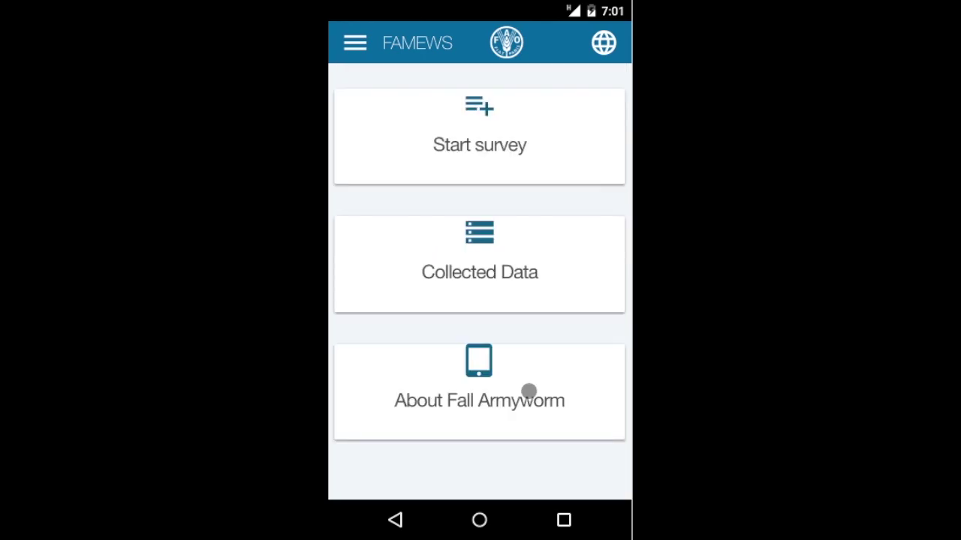
click(490, 274)
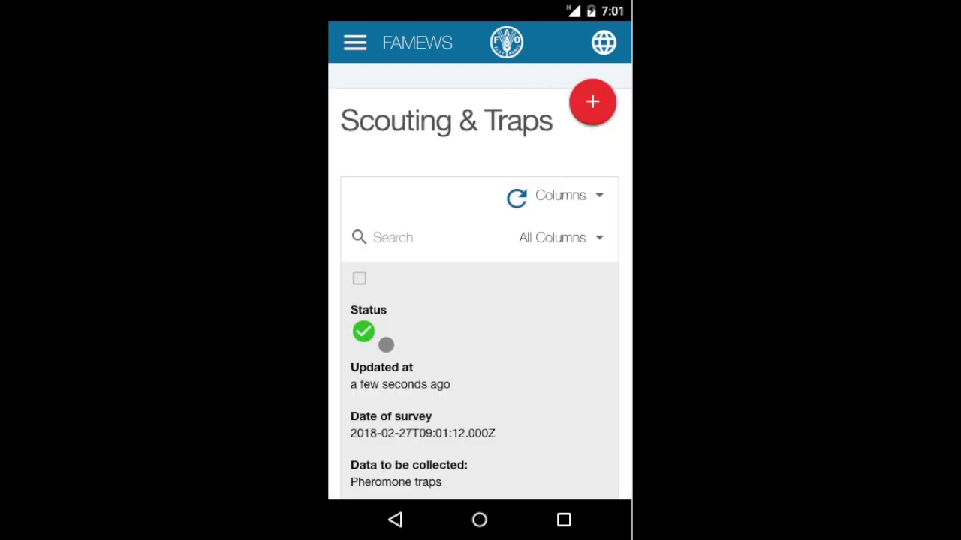
scroll(423, 343, down, 3)
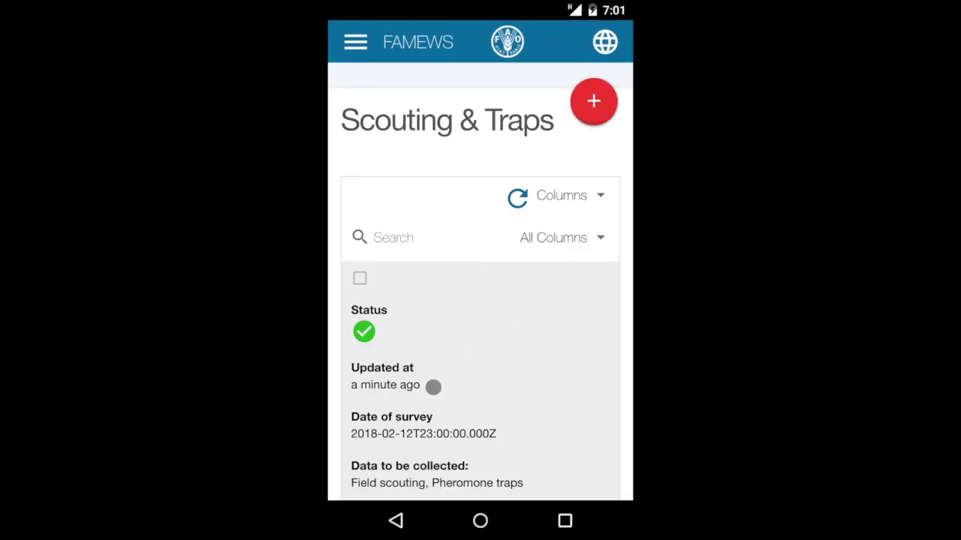
scroll(433, 387, down, 1)
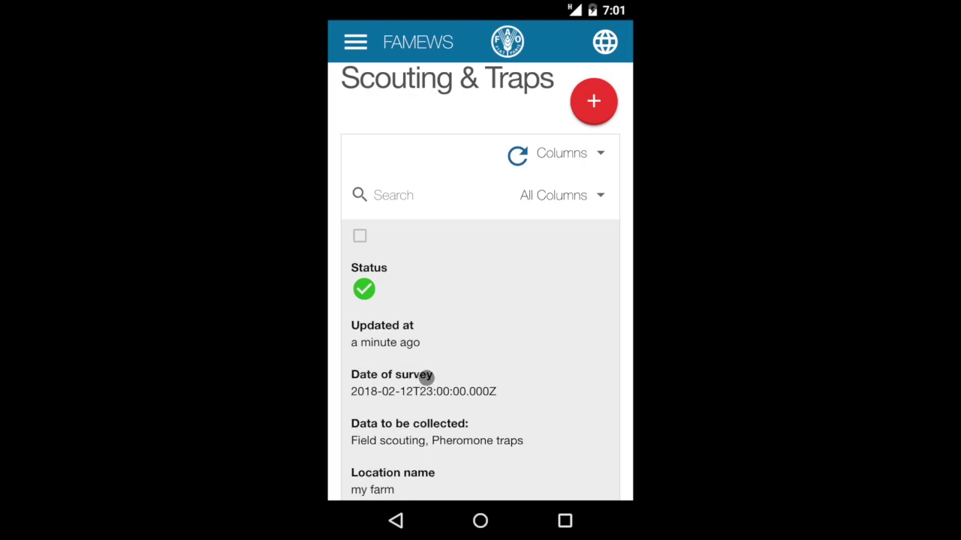
click(600, 155)
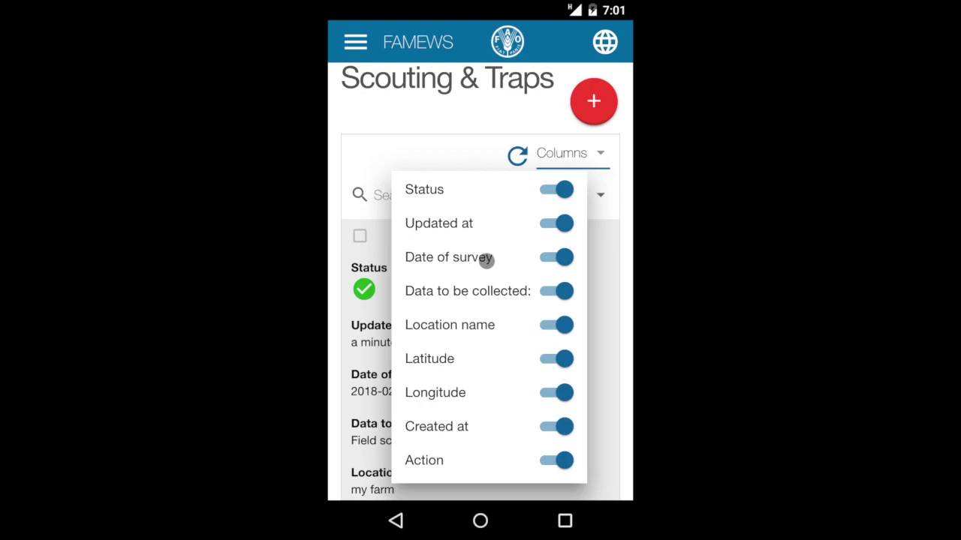
click(548, 258)
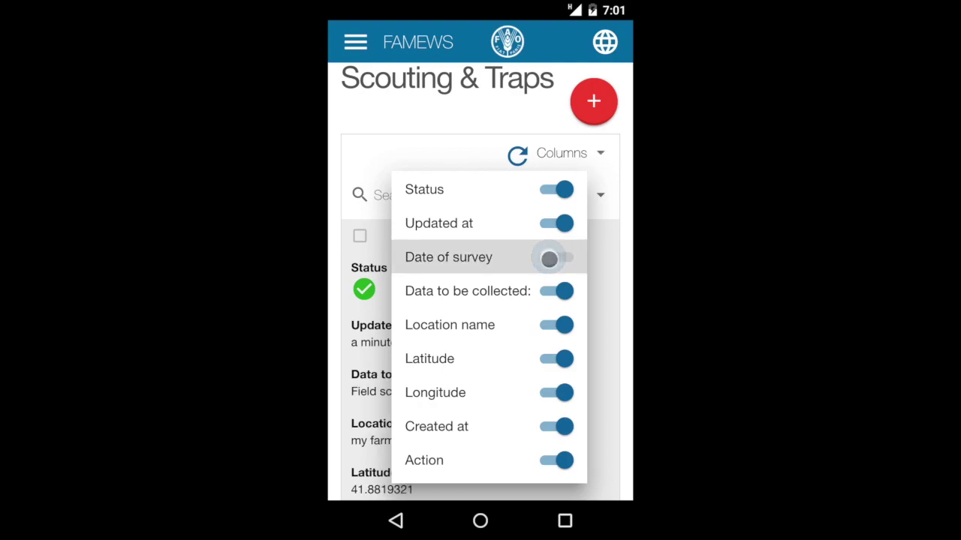
click(376, 358)
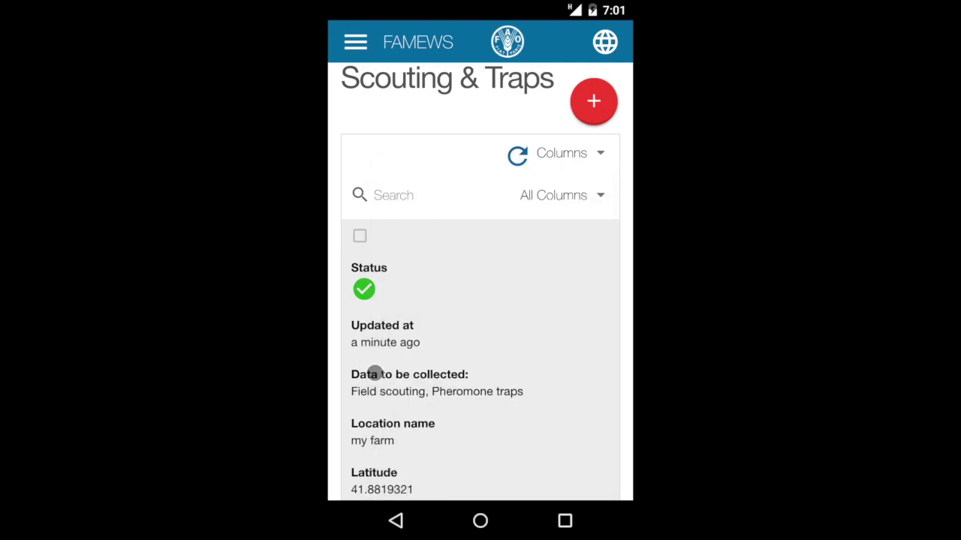
click(603, 154)
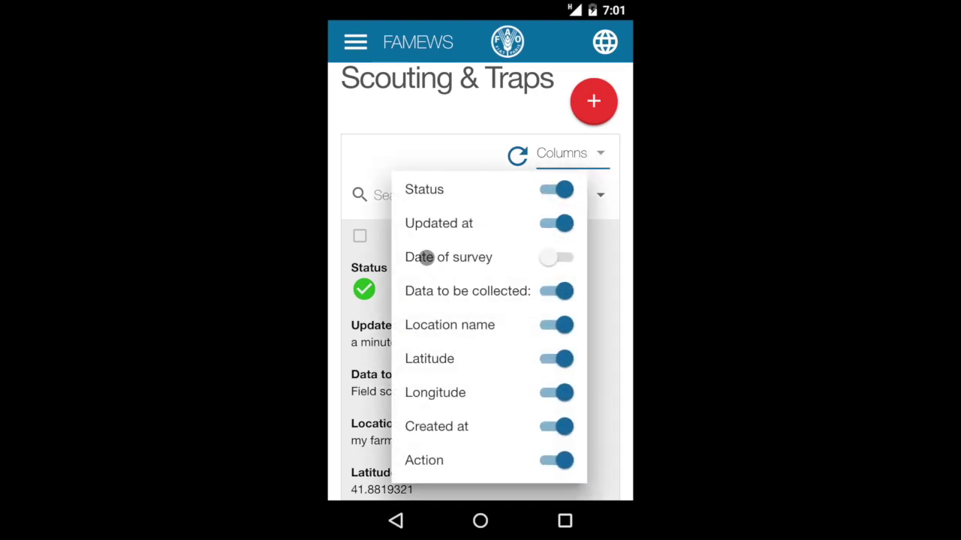
click(556, 259)
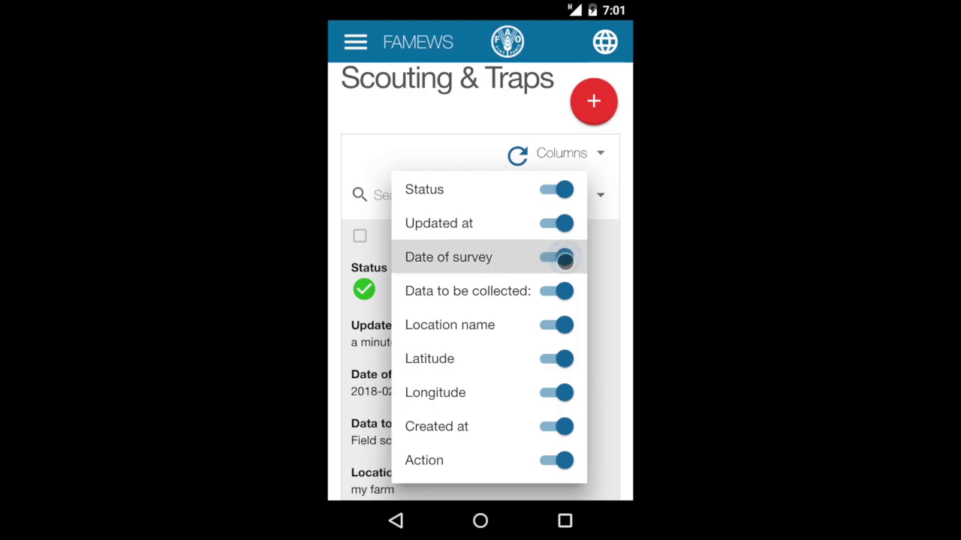
click(379, 367)
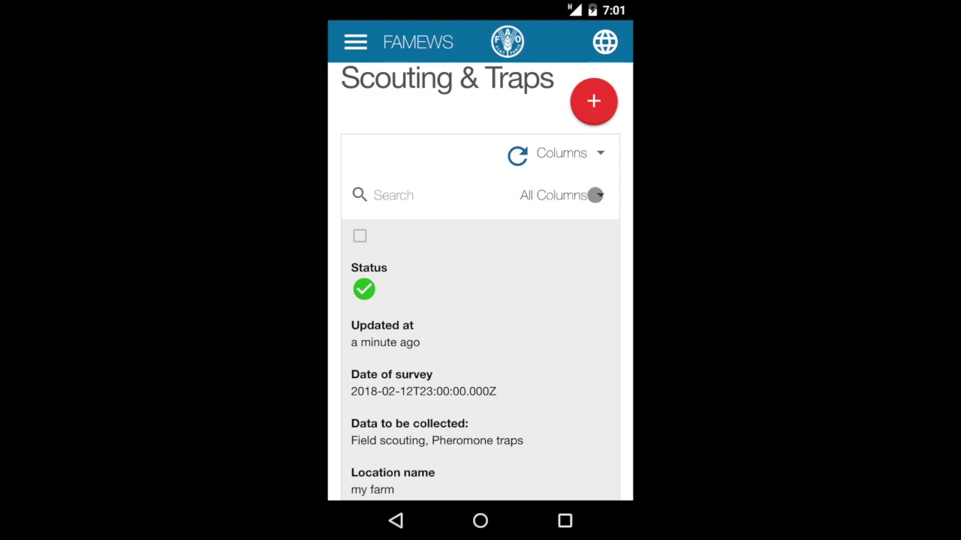
click(357, 45)
click(384, 82)
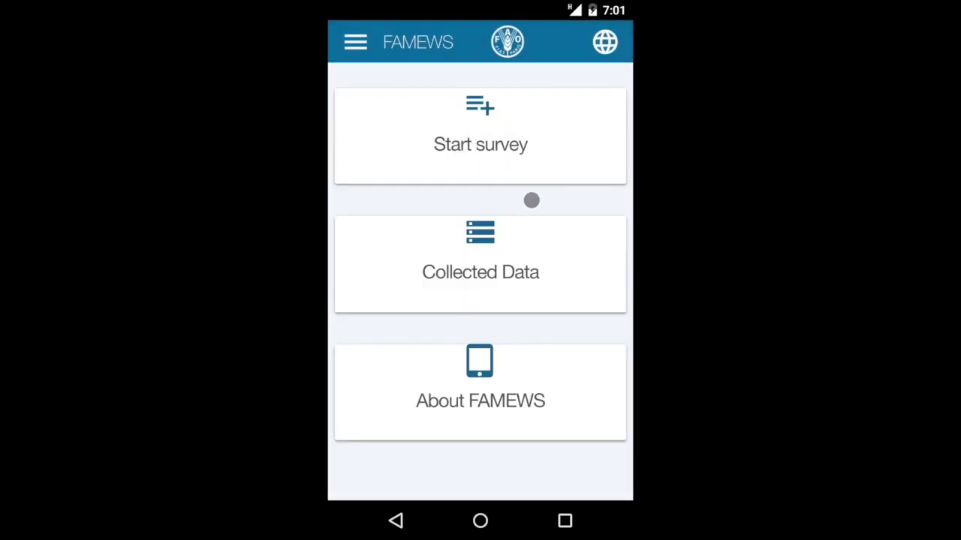
Step: Open About FAMEWS from the navigation menu and scroll through its contents
click(355, 42)
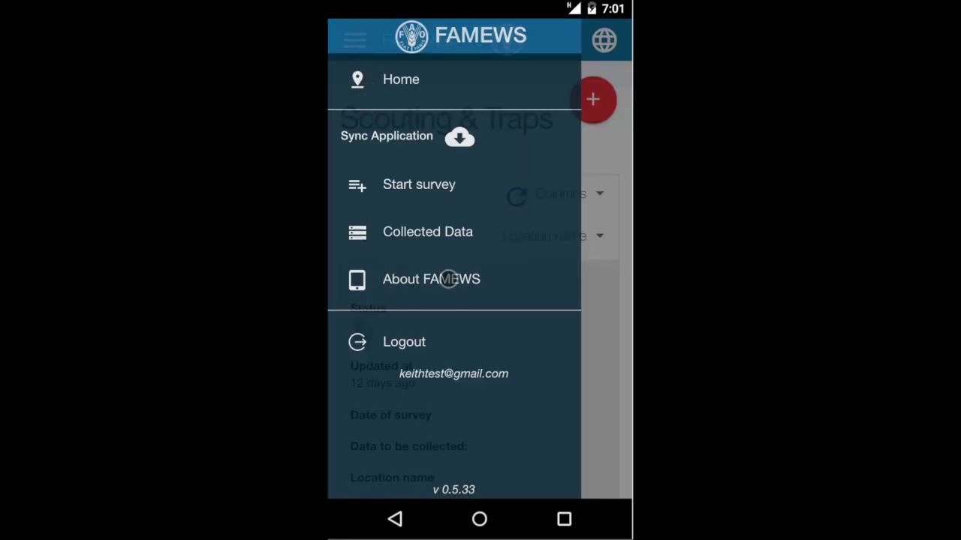
click(448, 279)
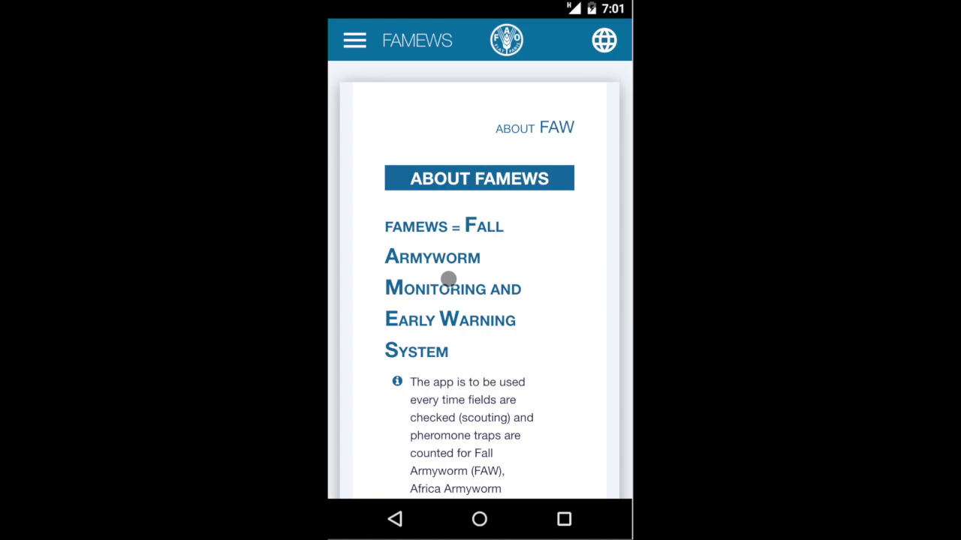
scroll(507, 305, down, 1)
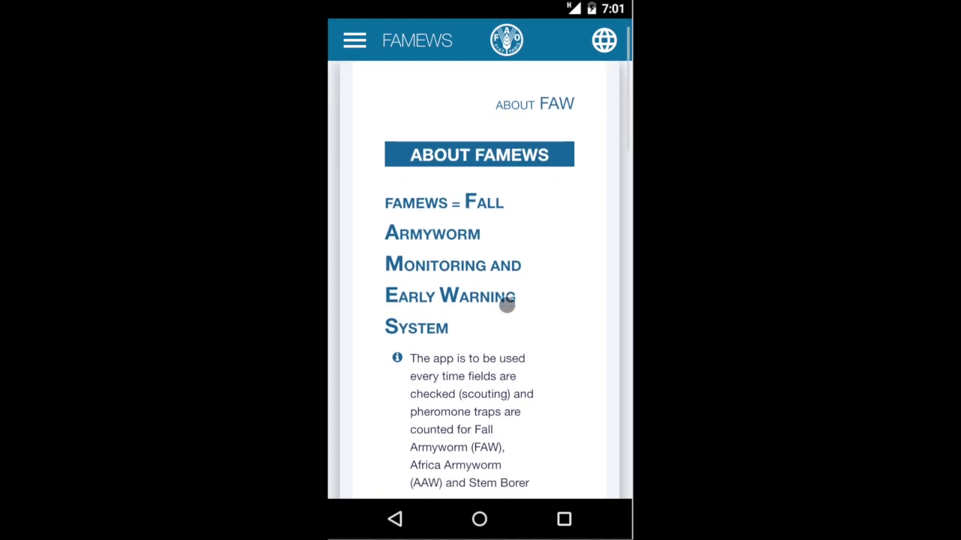
scroll(520, 305, down, 5)
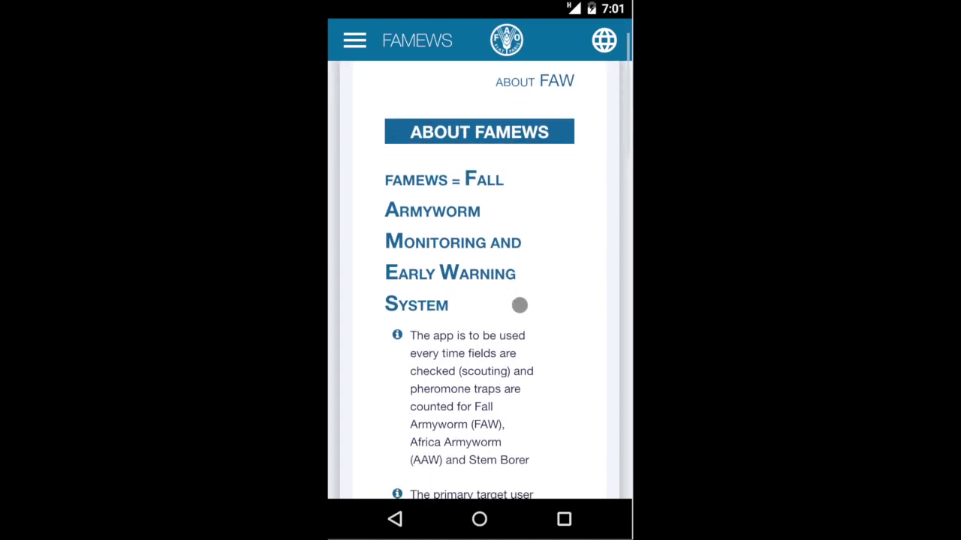
scroll(520, 305, down, 8)
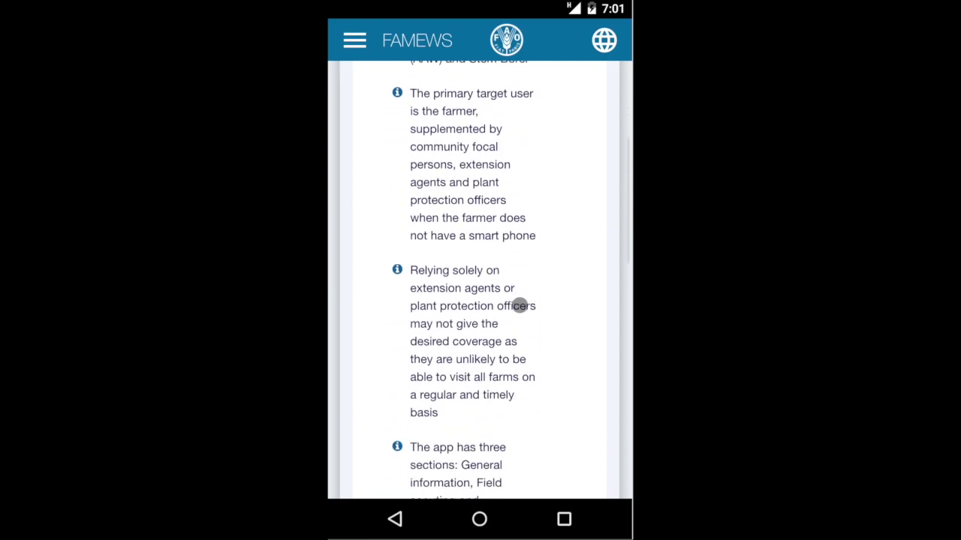
scroll(520, 305, down, 9)
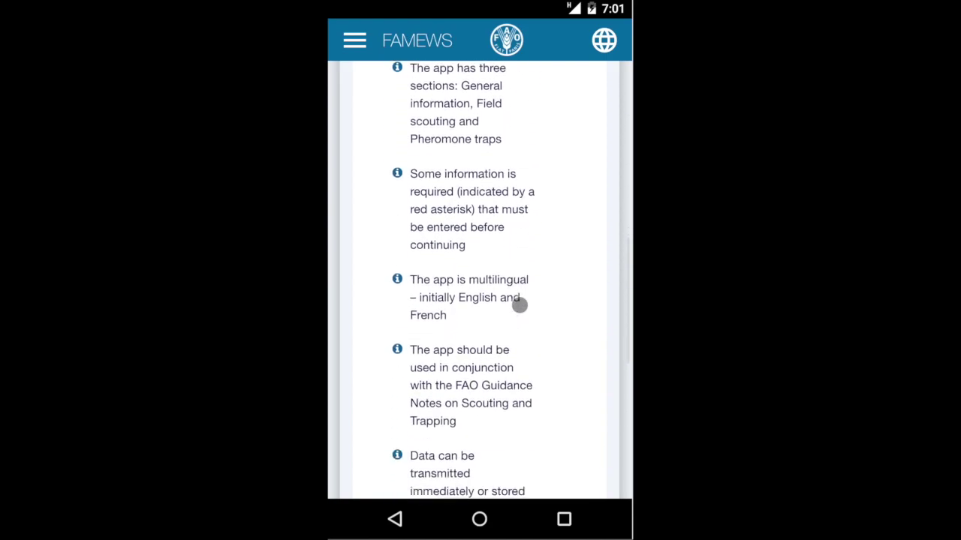
scroll(520, 304, down, 1)
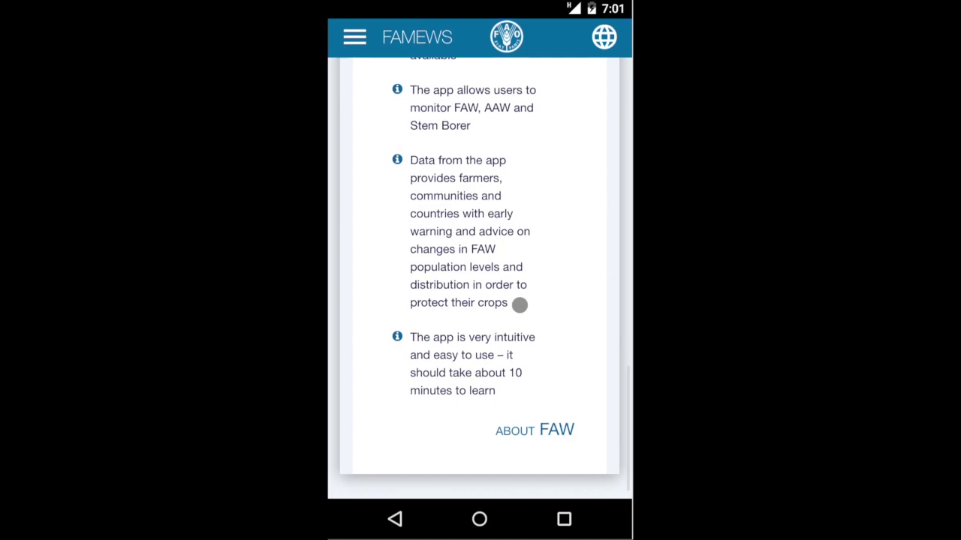
scroll(519, 305, up, 15)
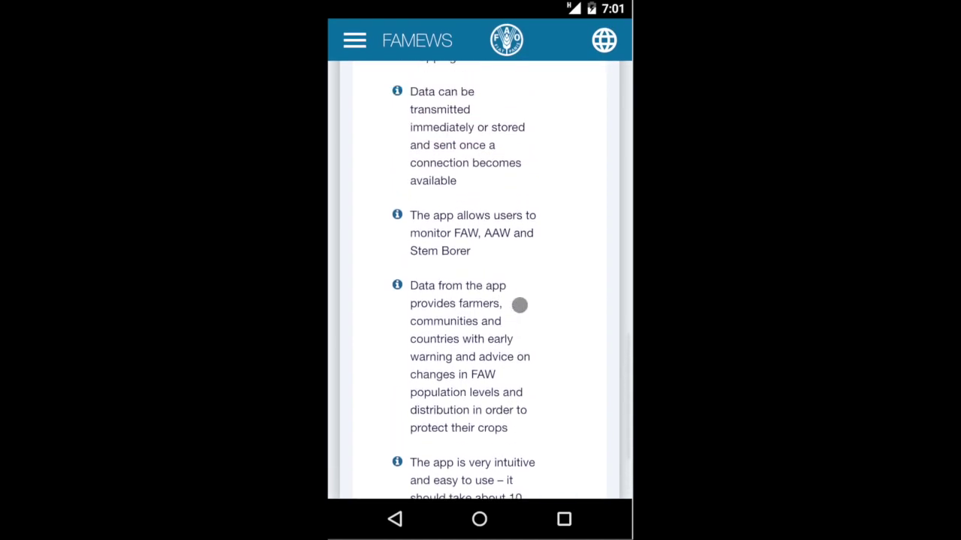
scroll(519, 305, up, 4)
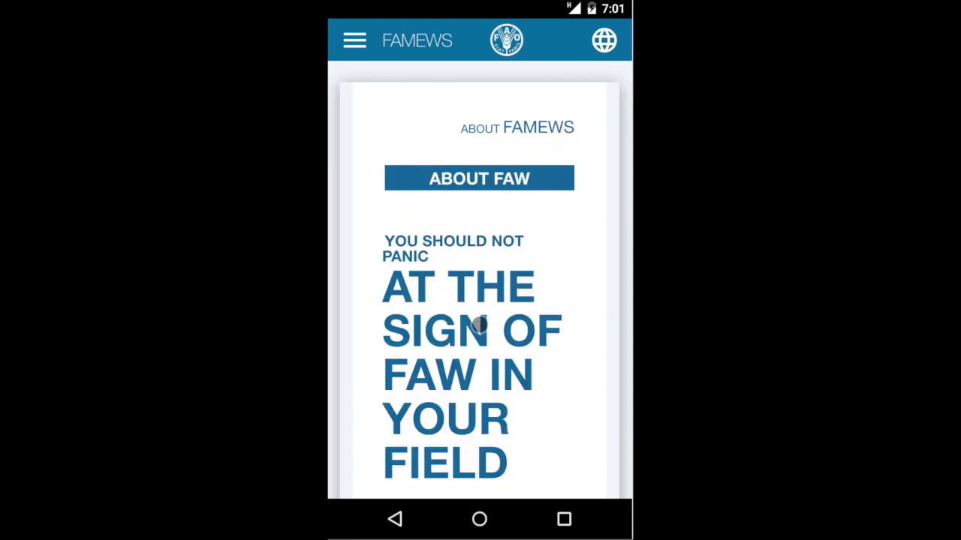
Step: Read About FAW's action, caution and facts sections, then return Home via the menu
scroll(480, 324, down, 2)
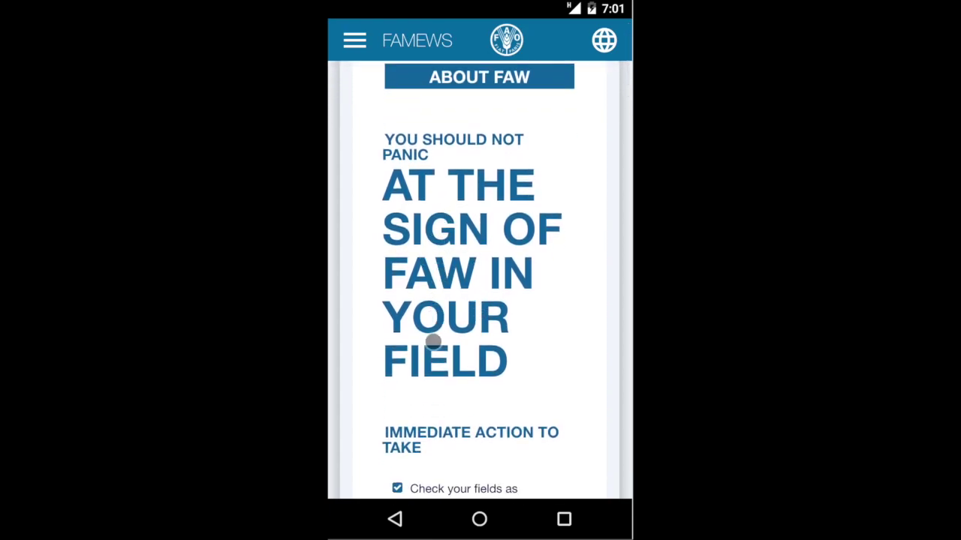
scroll(472, 393, down, 6)
scroll(472, 392, down, 13)
scroll(471, 393, down, 16)
scroll(471, 393, down, 14)
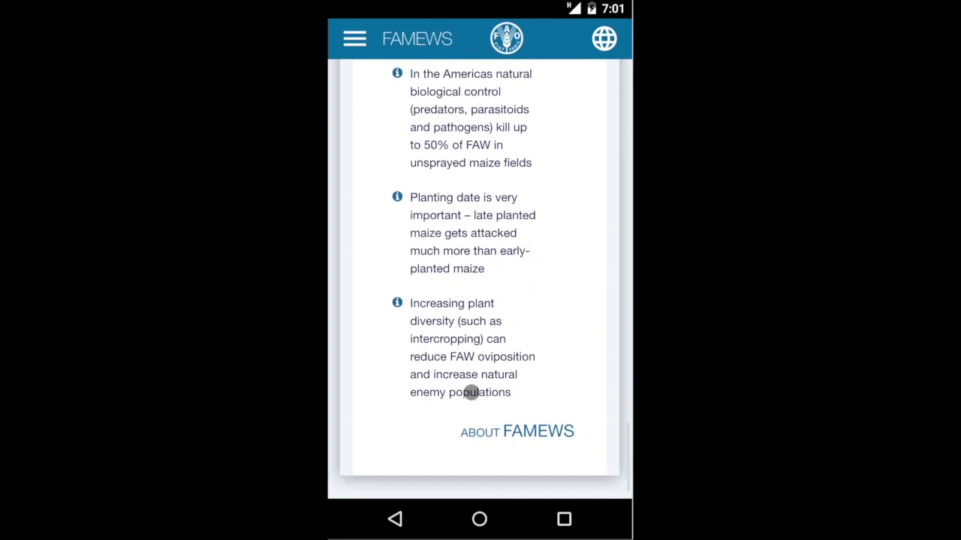
click(354, 38)
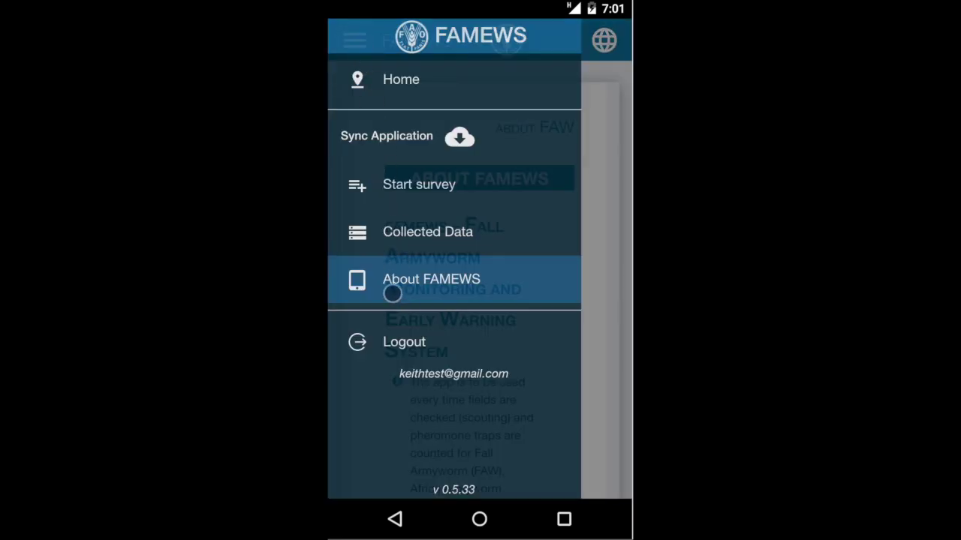
click(401, 80)
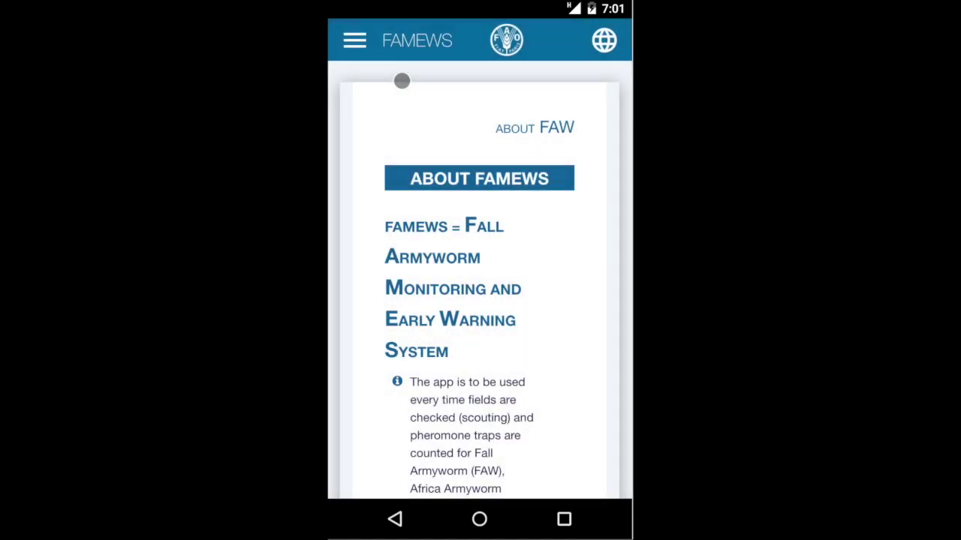